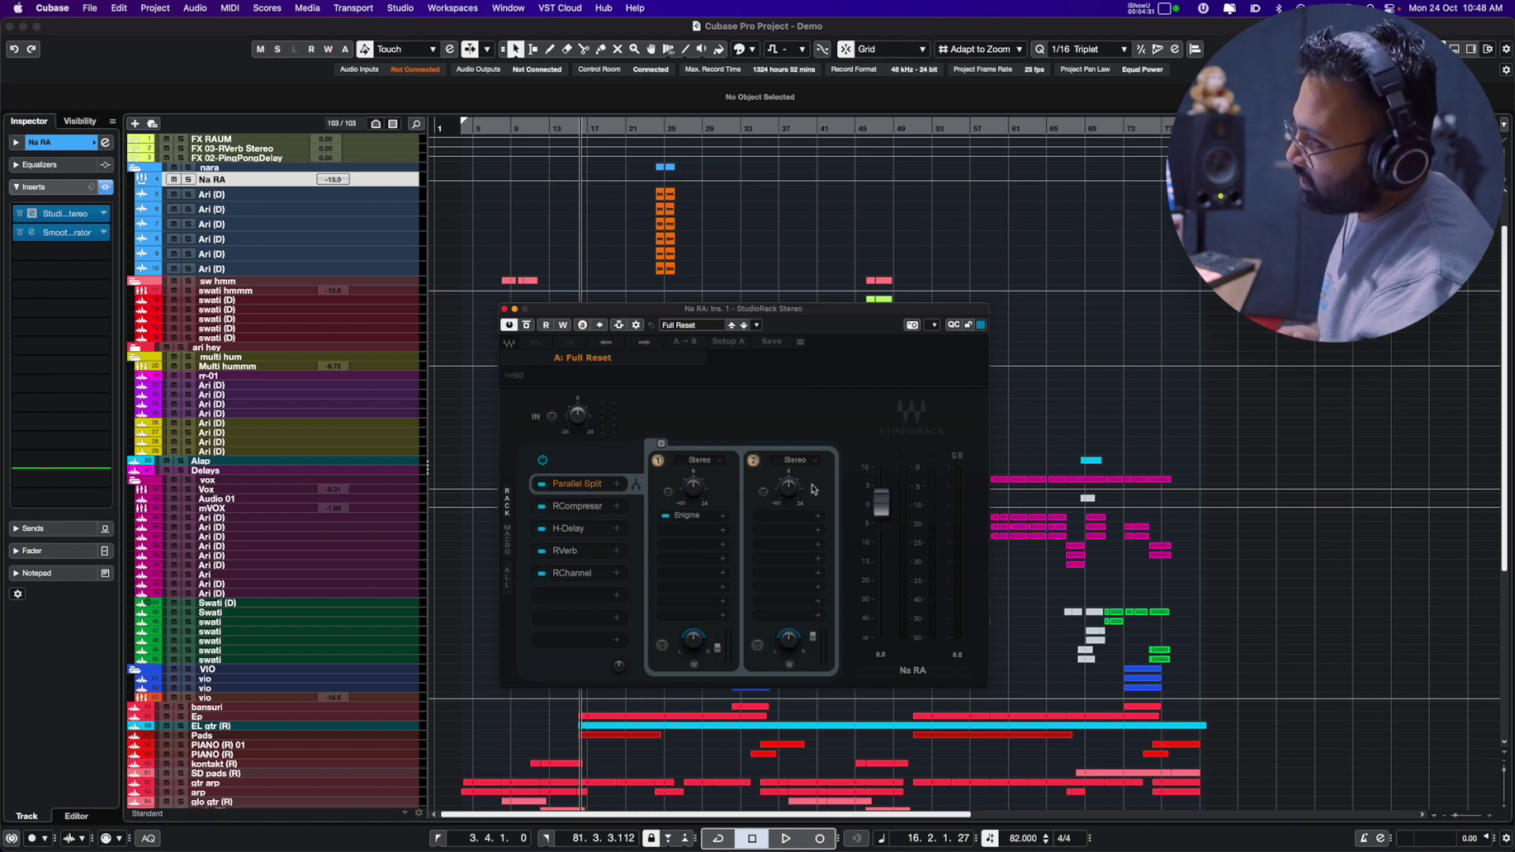
Step: Inspect the Enigma plug-in in the parallel split and the rack's H-Delay, RVerb and RChannel settings, closing the plug-in windows
{"action": "left_click", "coordinate": [688, 517]}
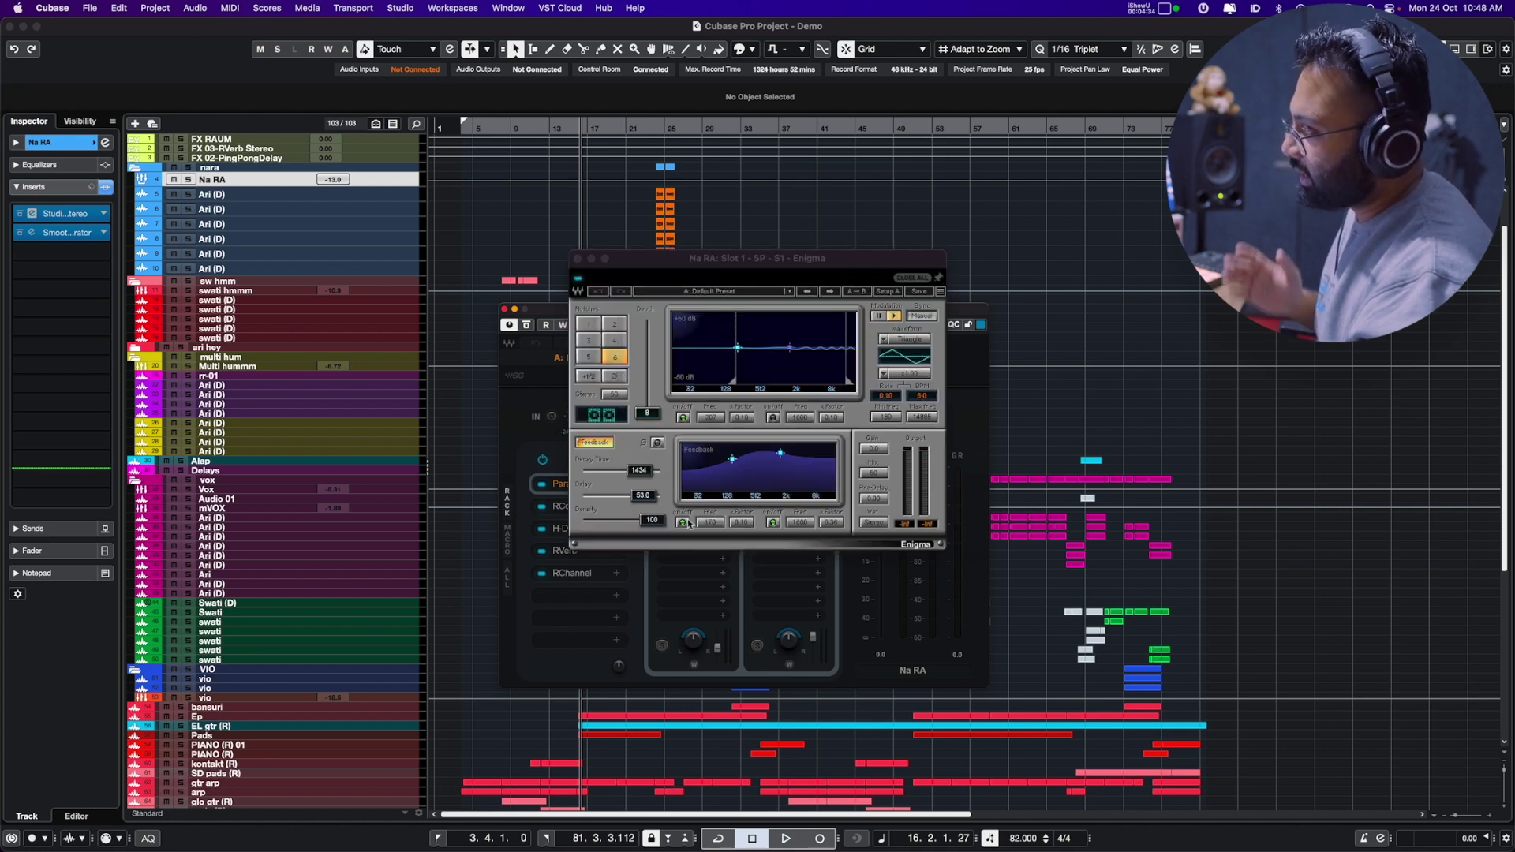
{"action": "left_click", "coordinate": [578, 259]}
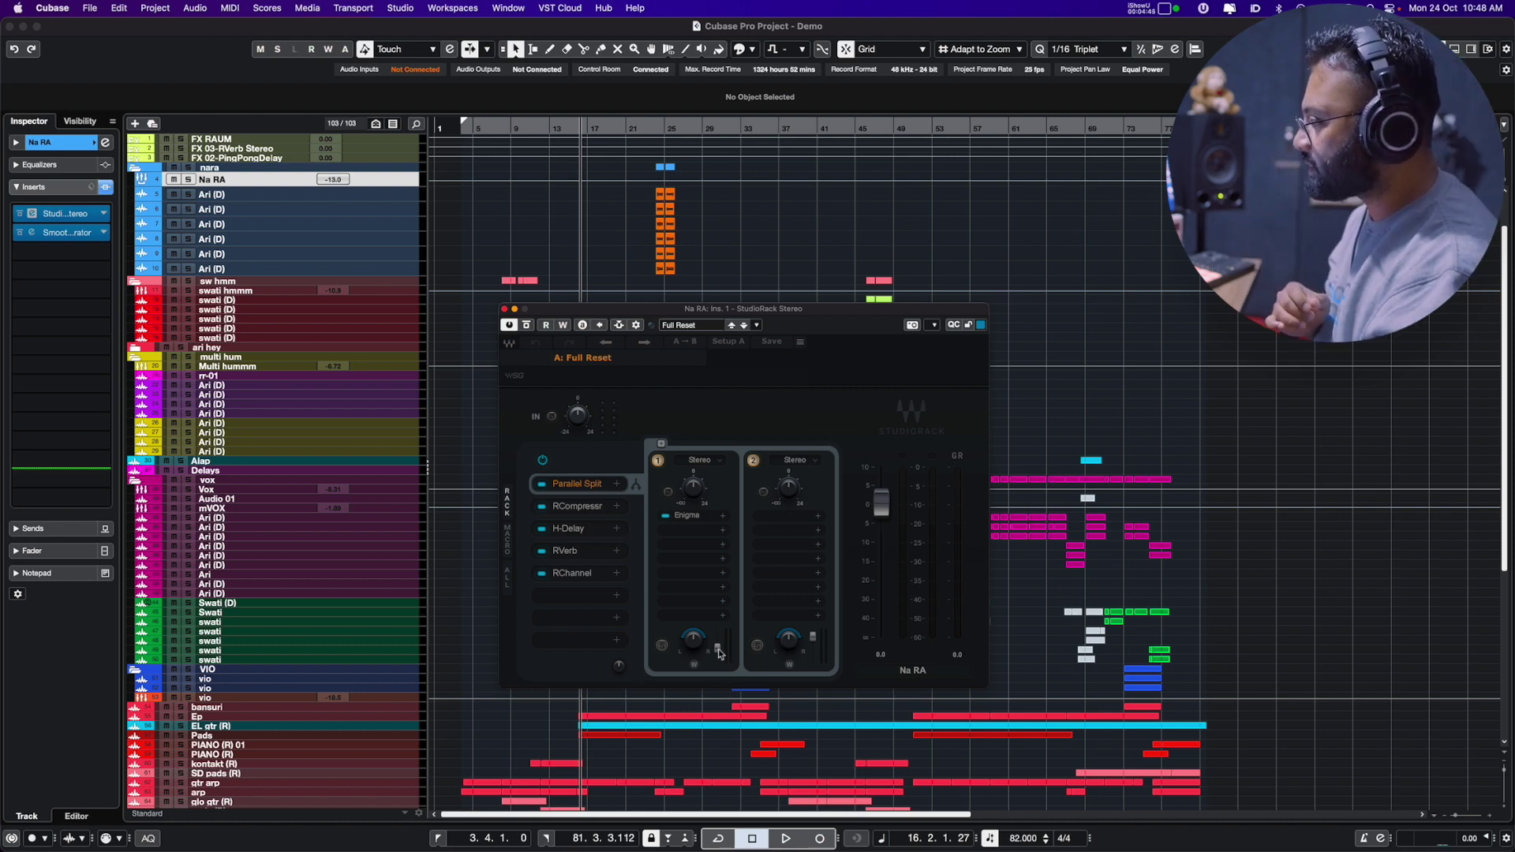
{"action": "mouse_move", "coordinate": [815, 646]}
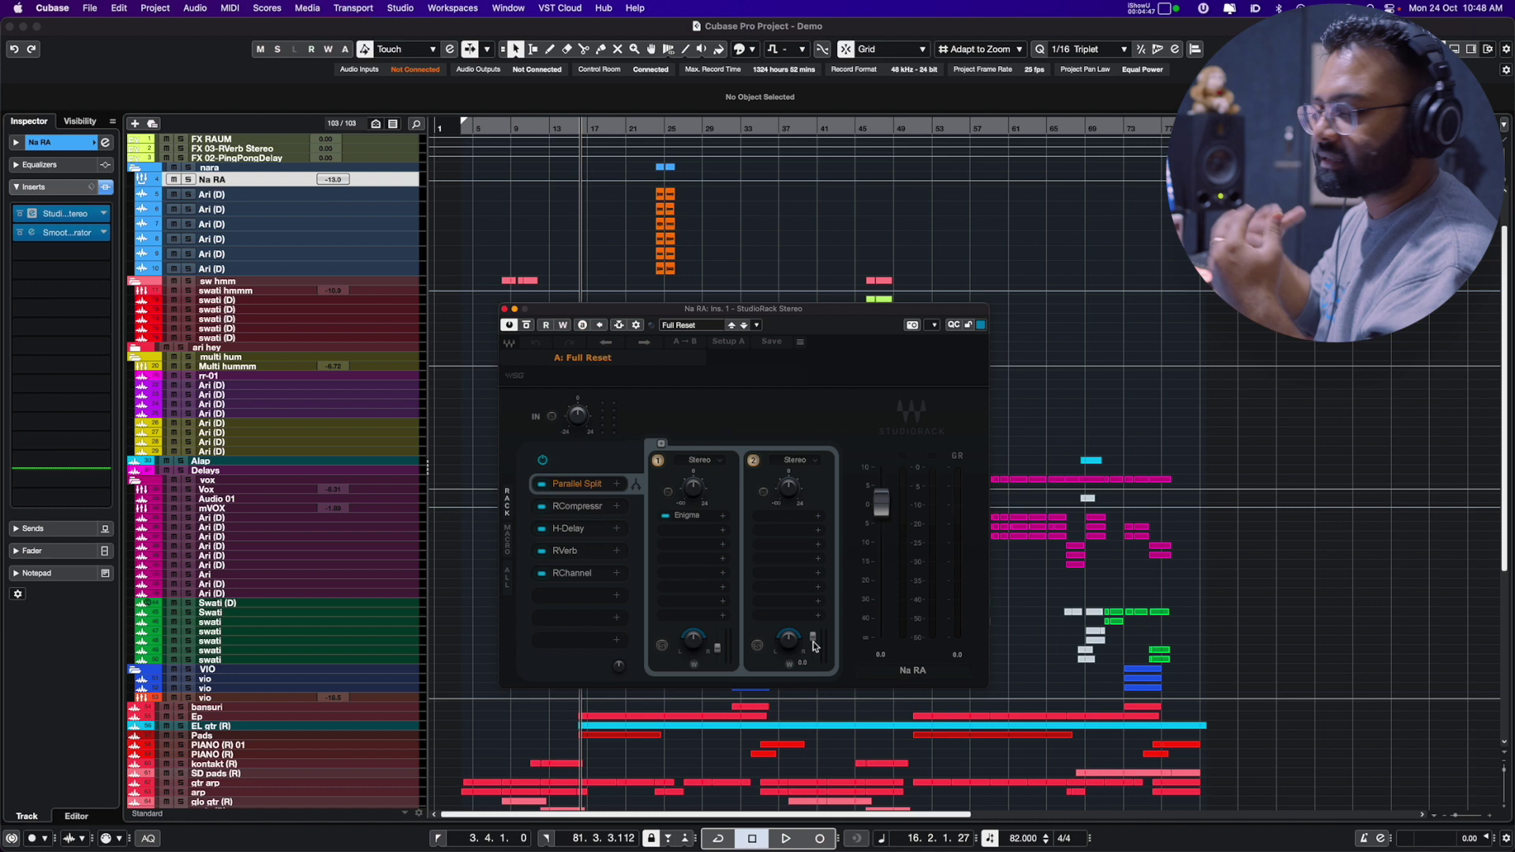
{"action": "left_click", "coordinate": [581, 512]}
{"action": "left_click", "coordinate": [585, 528]}
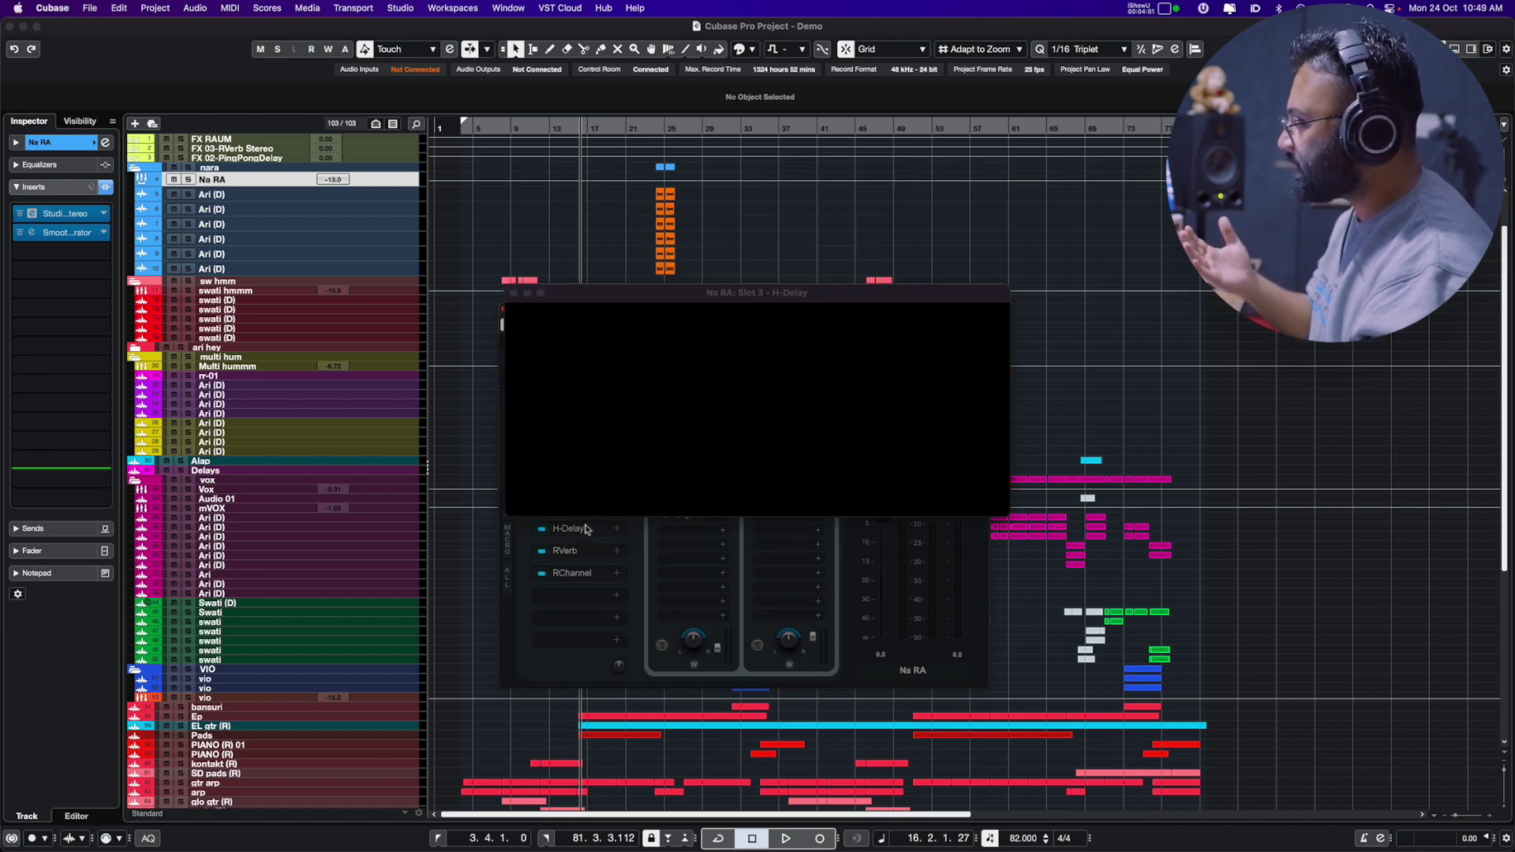
{"action": "left_click", "coordinate": [581, 563]}
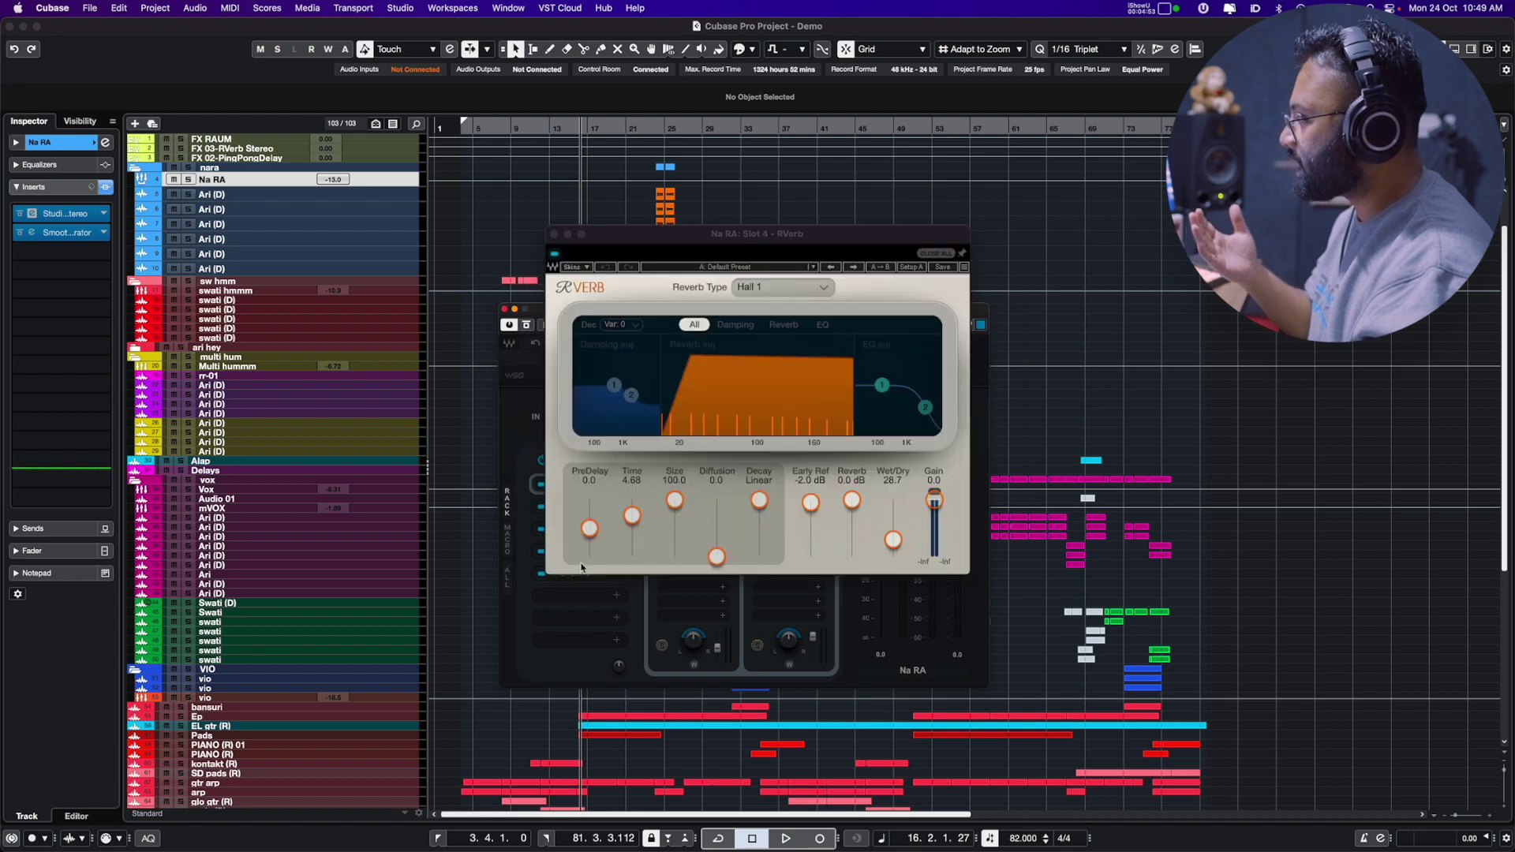
{"action": "left_click", "coordinate": [581, 575]}
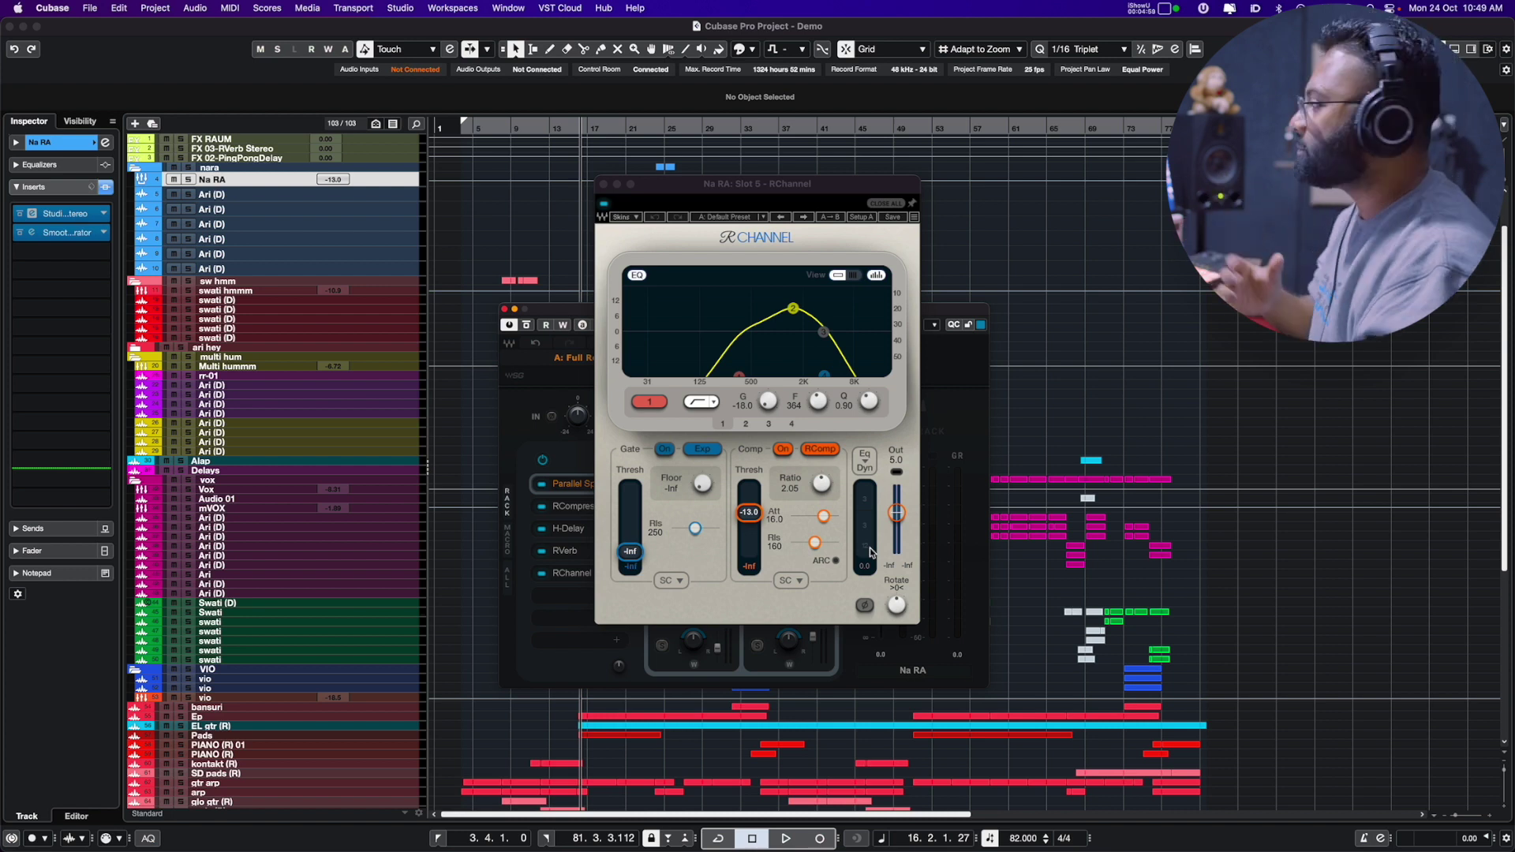
{"action": "left_click", "coordinate": [603, 184]}
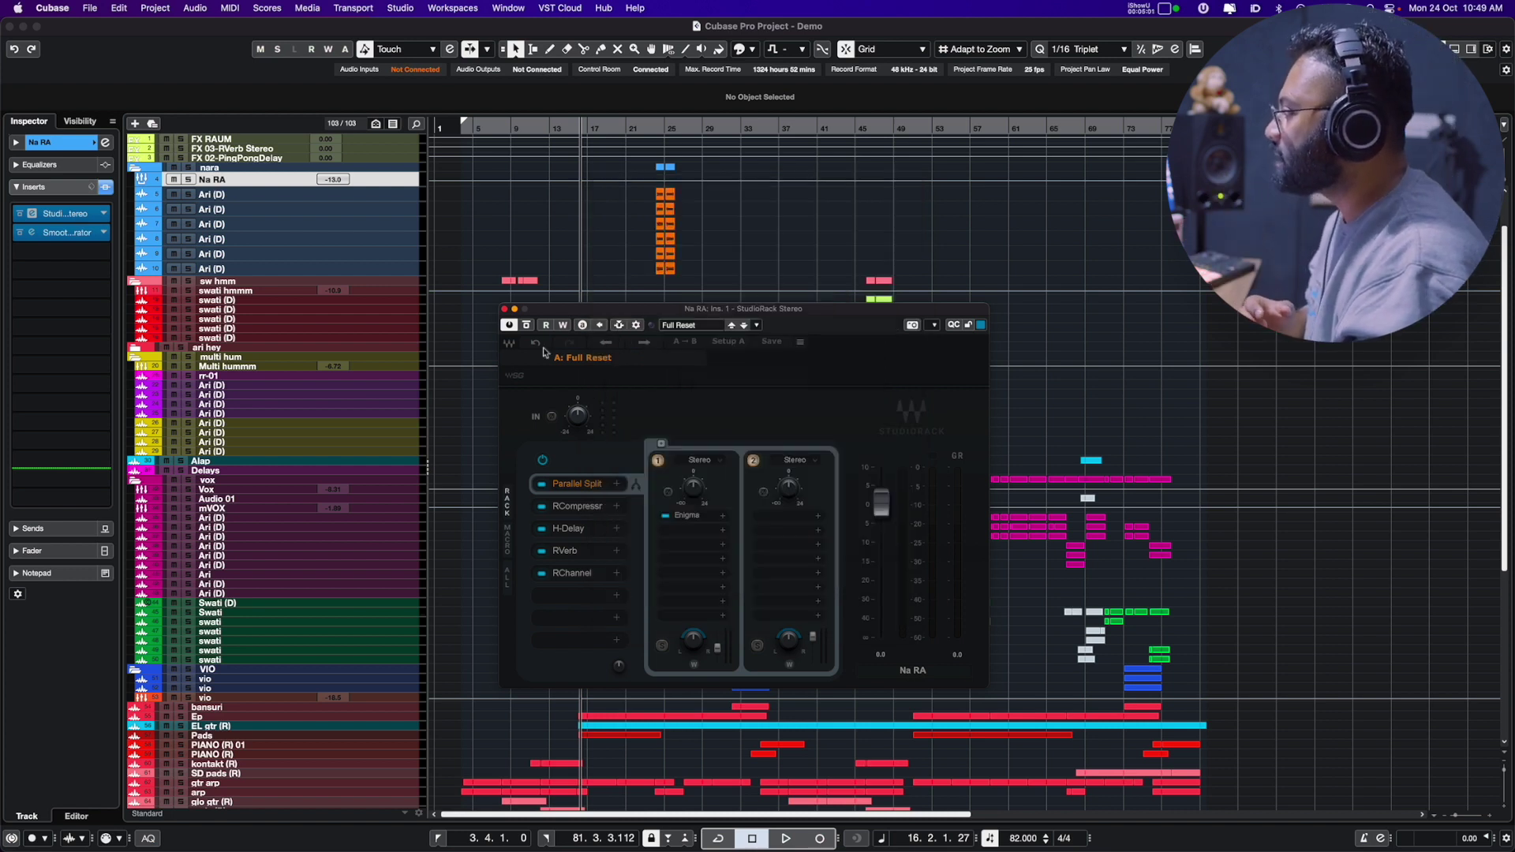
Step: Browse the plug-in list of the first empty rack slot below RChannel, moving the StudioRack window for more room
{"action": "left_click", "coordinate": [616, 599]}
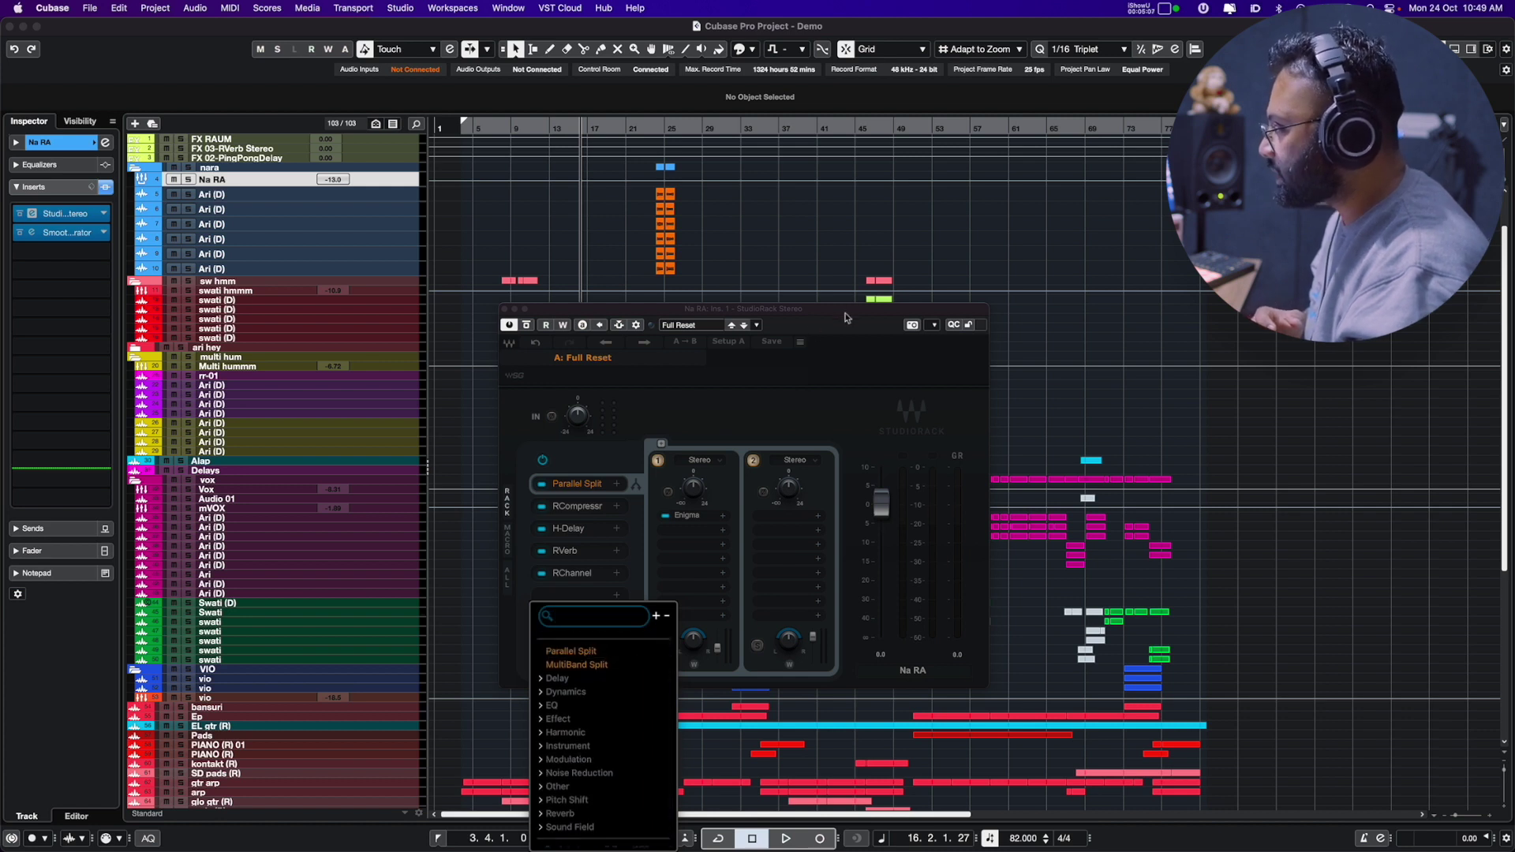
{"action": "left_click", "coordinate": [845, 317]}
{"action": "left_click_drag", "start_coordinate": [845, 317], "coordinate": [854, 267]}
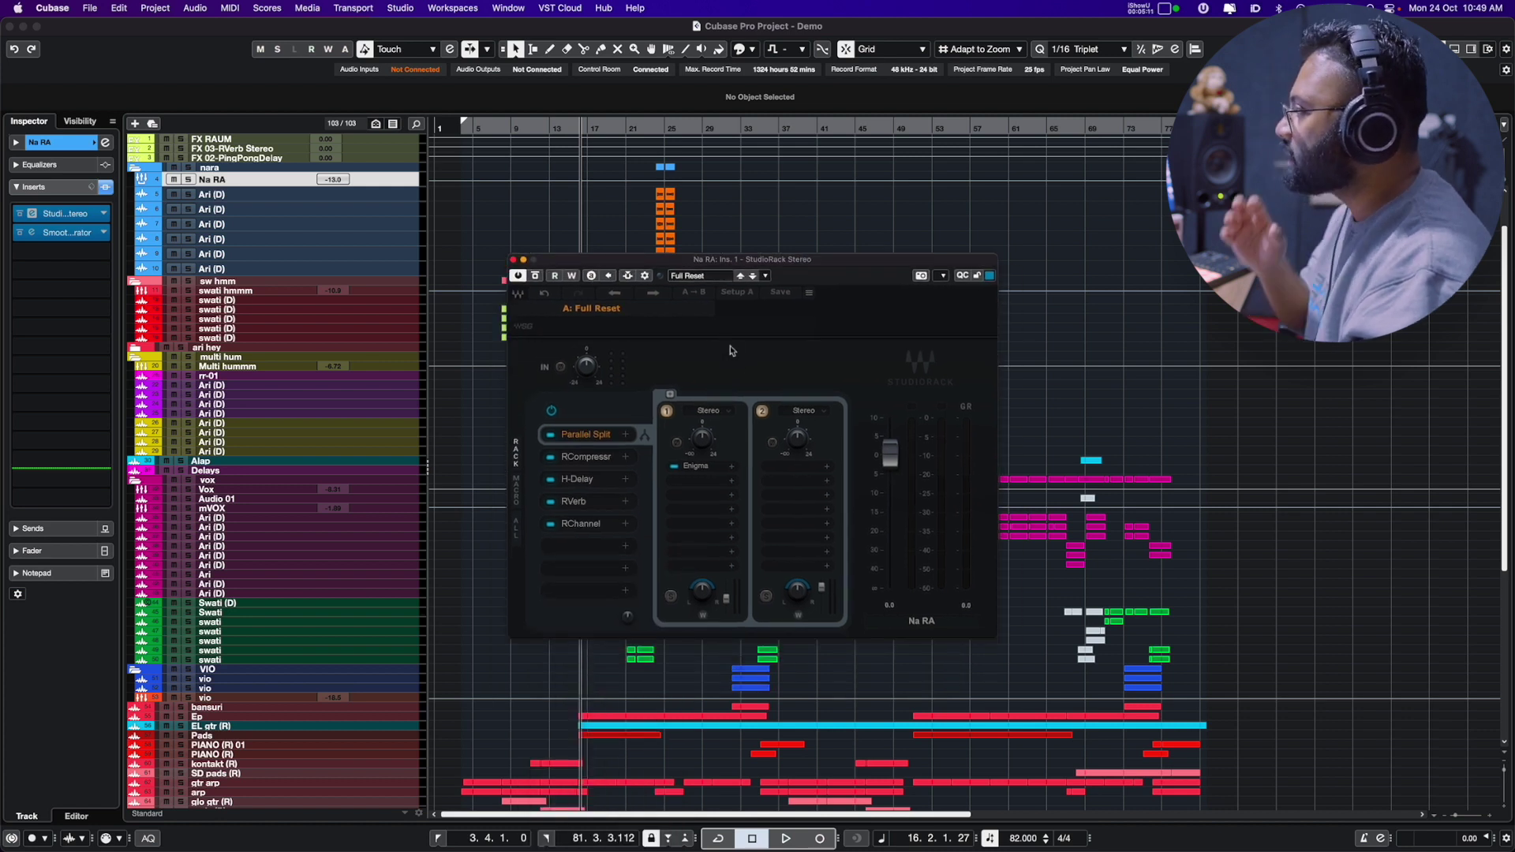
{"action": "left_click", "coordinate": [598, 556]}
{"action": "scroll", "coordinate": [608, 678], "scroll_direction": "up", "scroll_amount": 1}
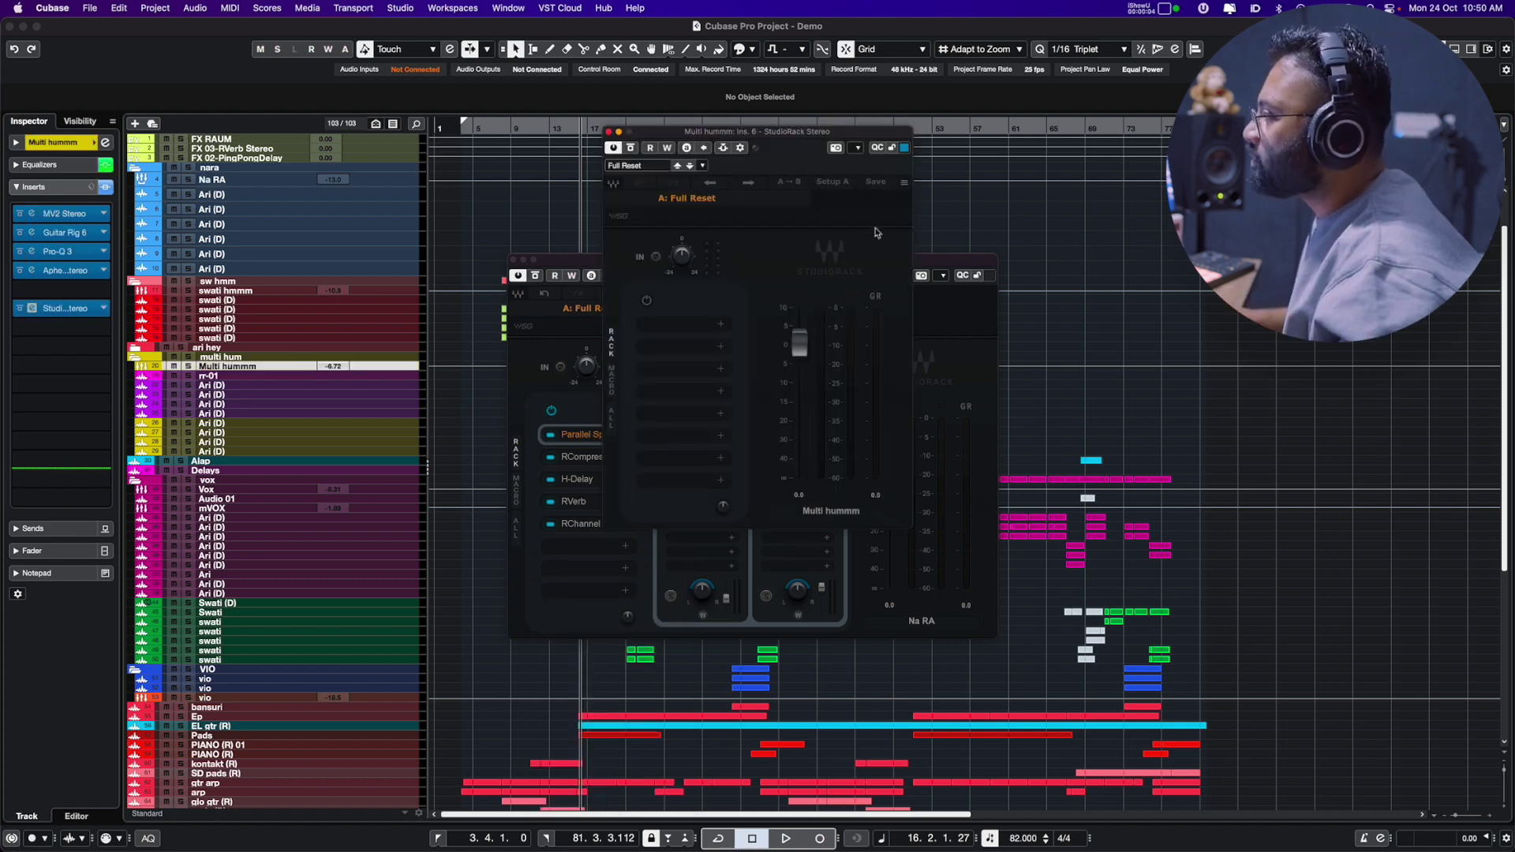
Step: Scan for VST3 plug-ins from the StudioRack on the Multi hummm track and dismiss the scan window
{"action": "left_click", "coordinate": [904, 183]}
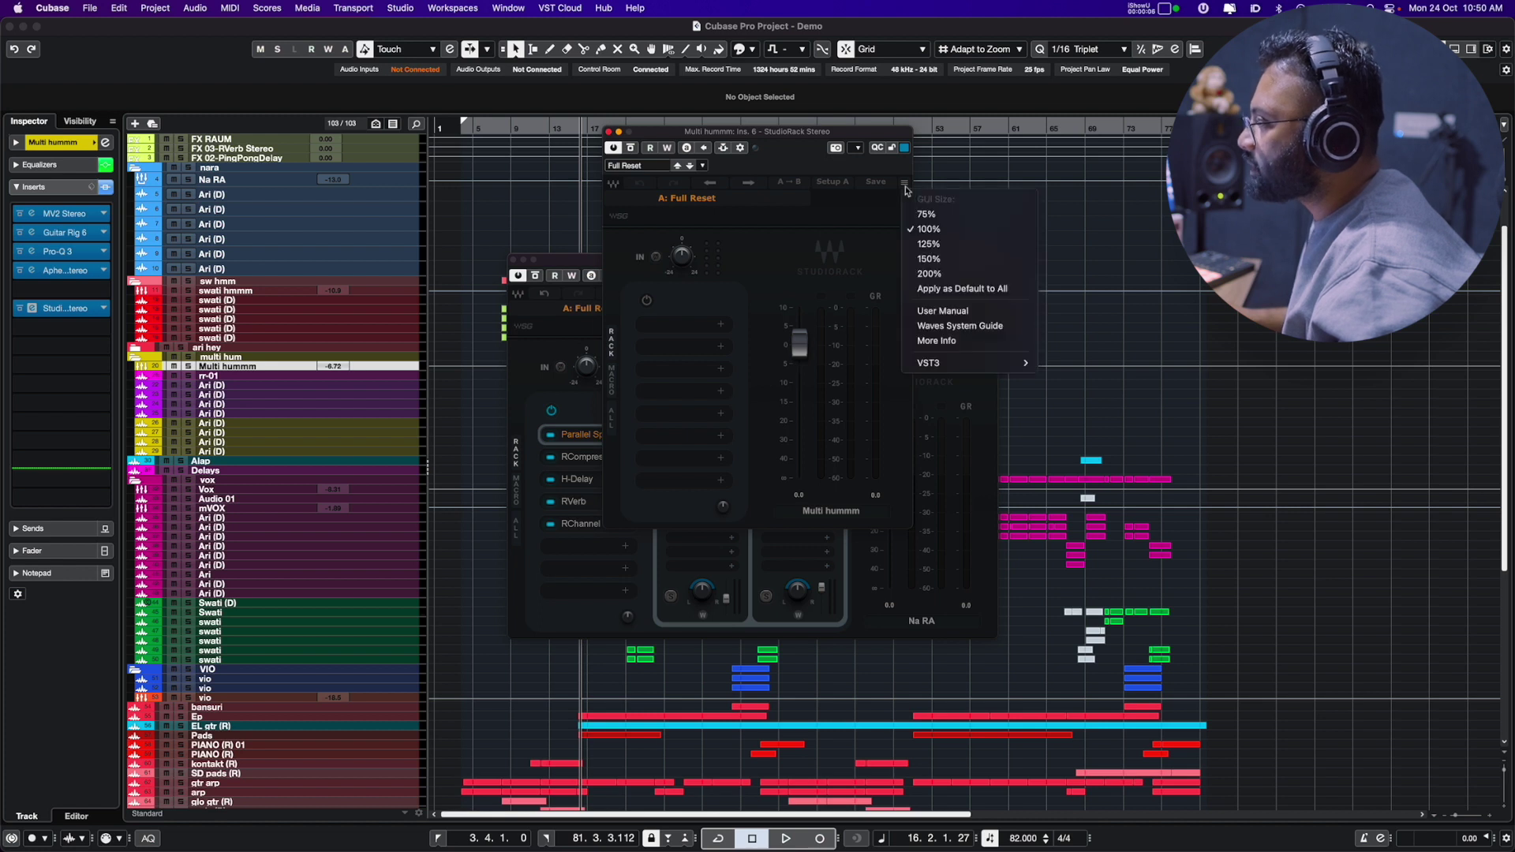
{"action": "mouse_move", "coordinate": [930, 363]}
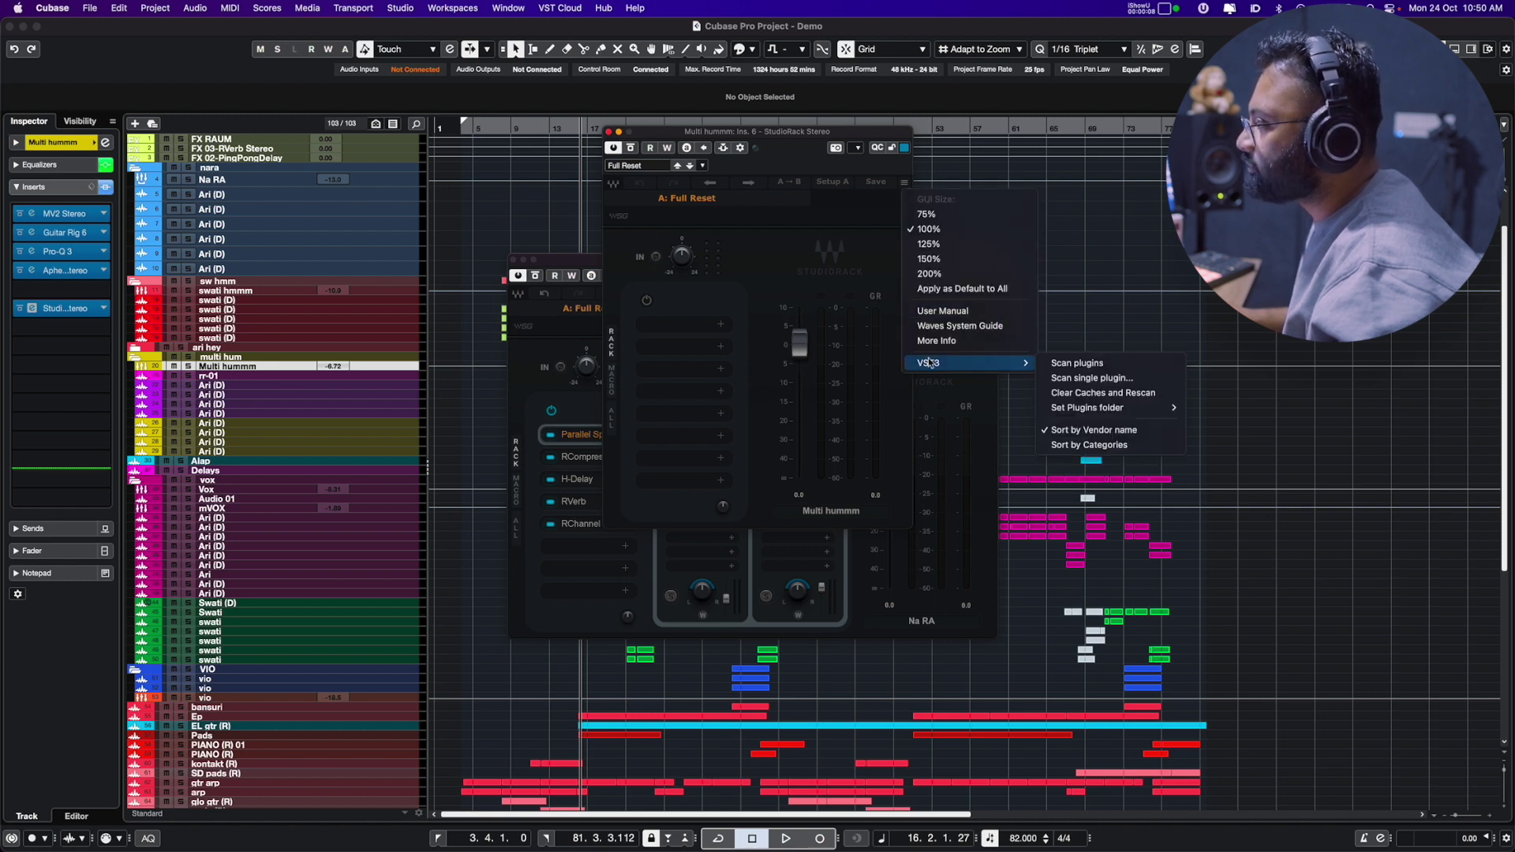
{"action": "left_click", "coordinate": [1126, 365]}
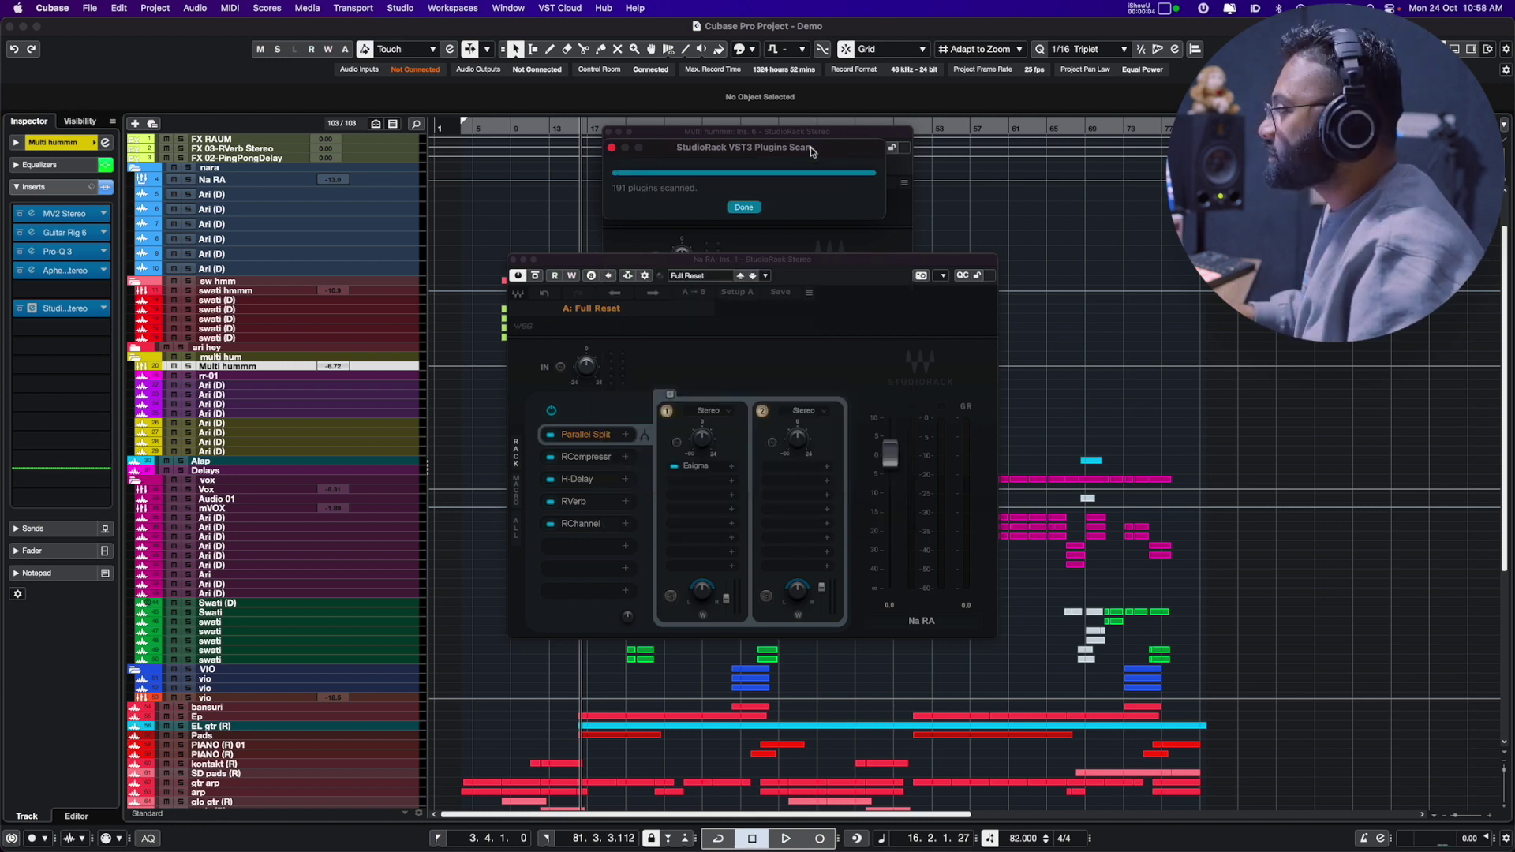
{"action": "left_click_drag", "start_coordinate": [776, 152], "coordinate": [821, 158]}
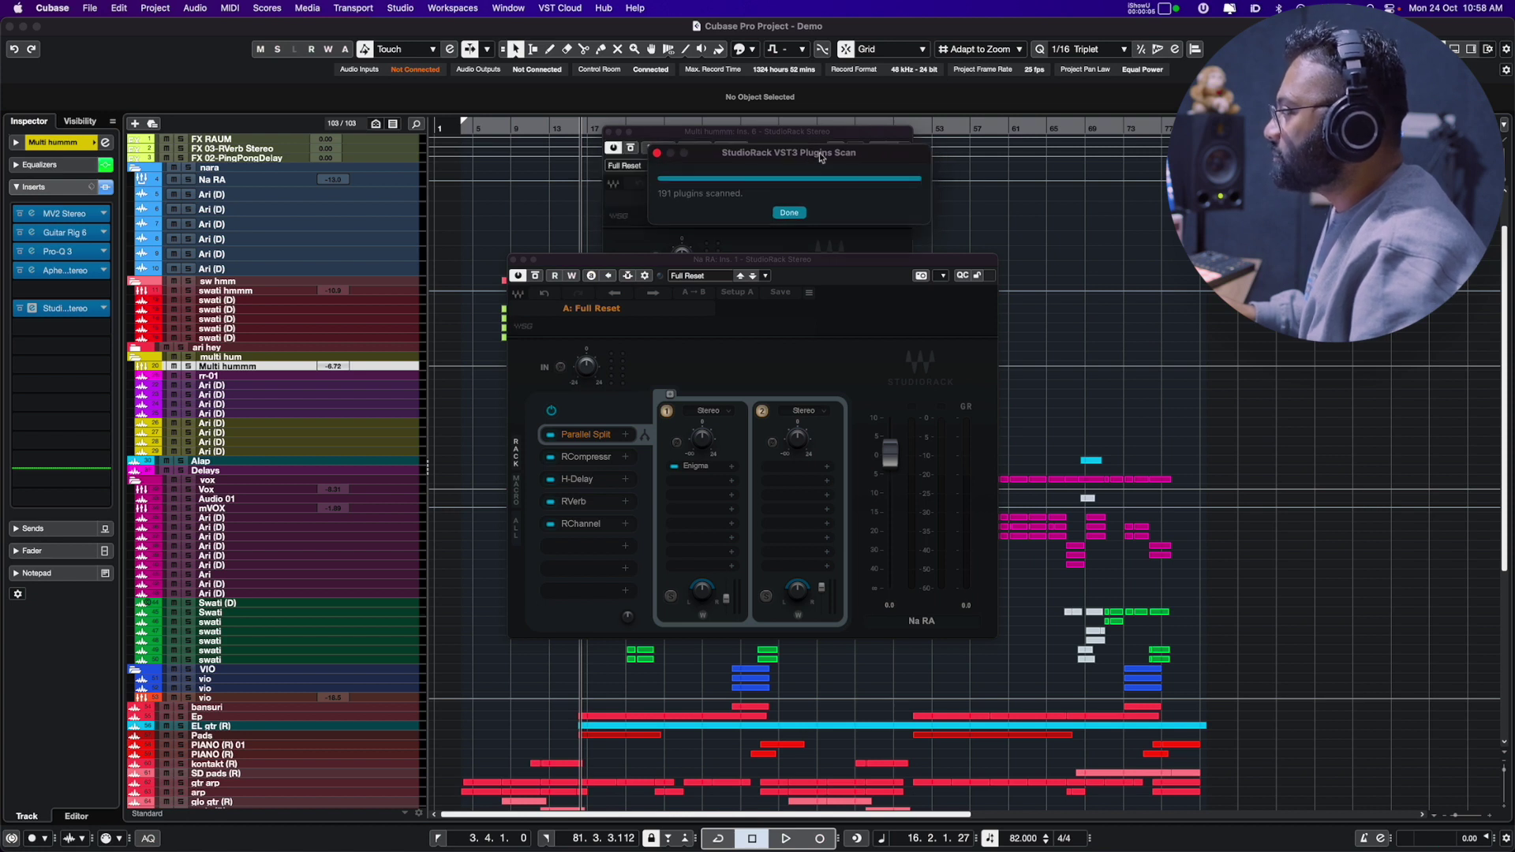
{"action": "left_click", "coordinate": [789, 213]}
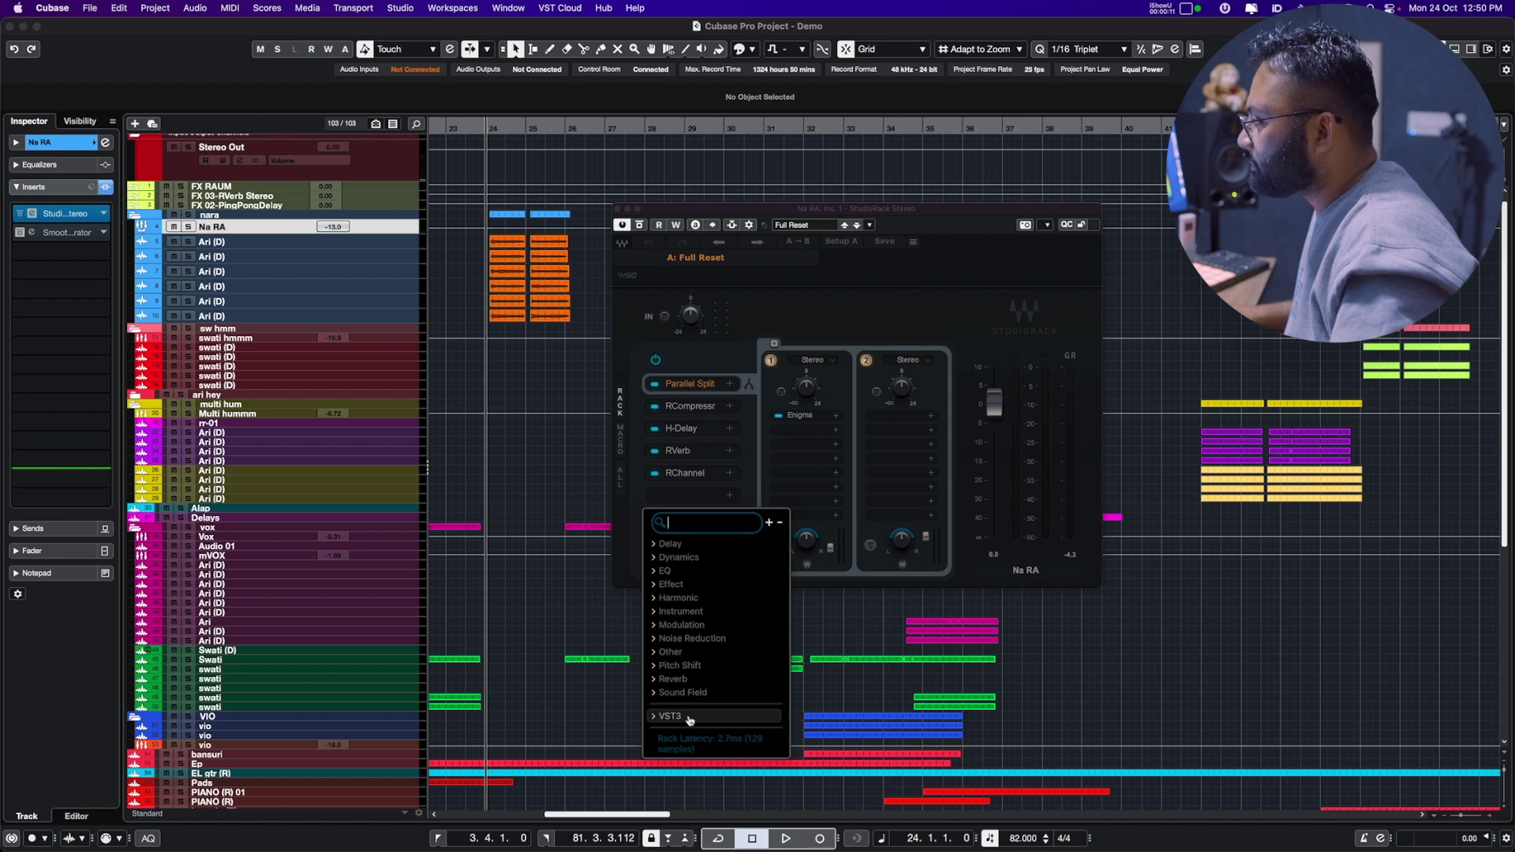
Step: Browse the VST3 vendors available for an empty rack slot and the plug-in list of the second parallel chain
{"action": "scroll", "coordinate": [745, 698], "scroll_direction": "down", "scroll_amount": 10}
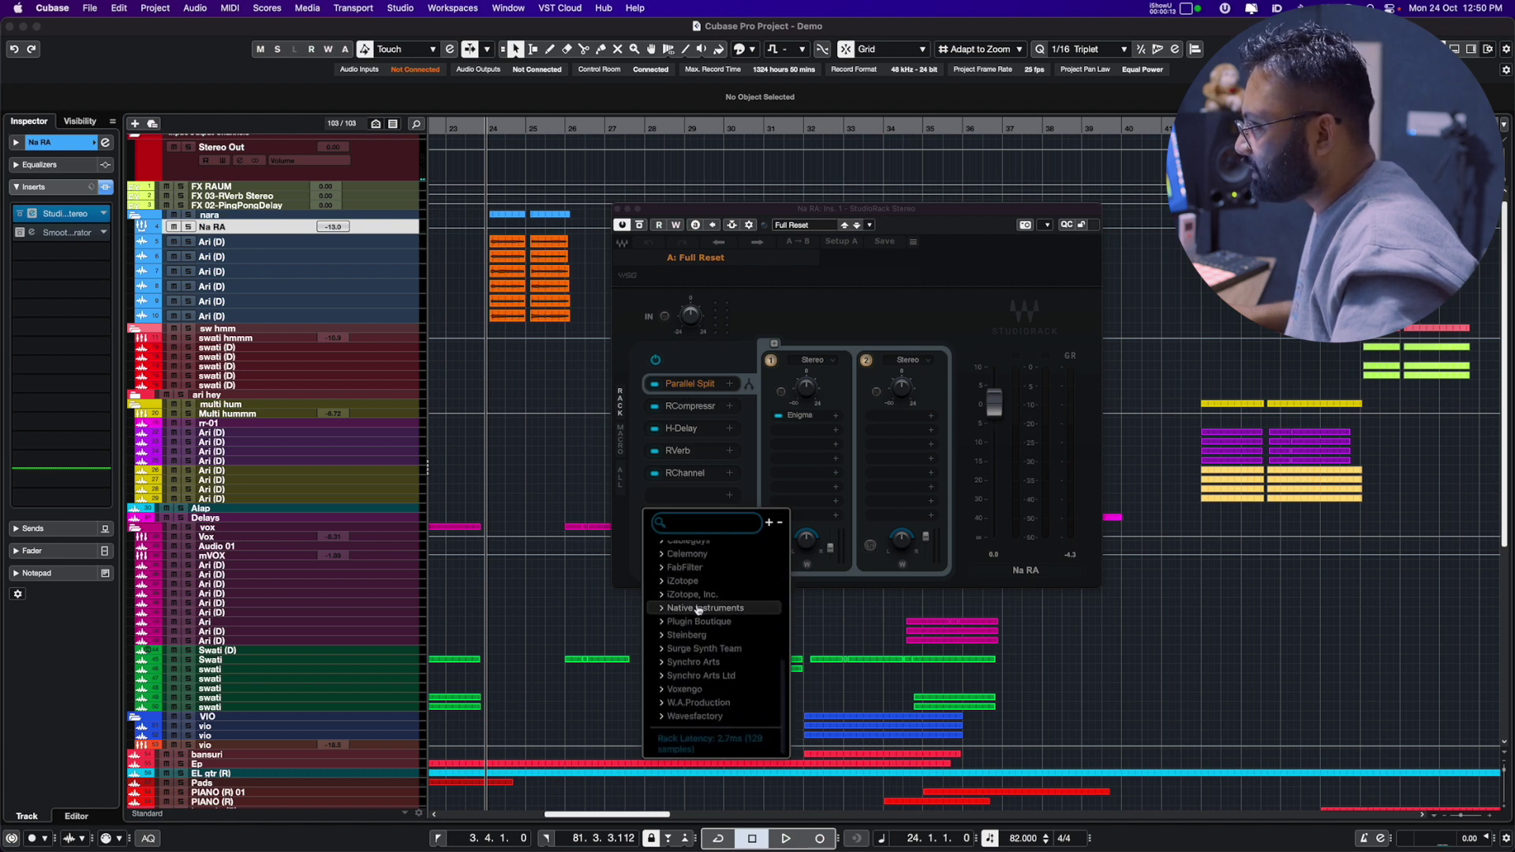
{"action": "scroll", "coordinate": [688, 653], "scroll_direction": "up", "scroll_amount": 5}
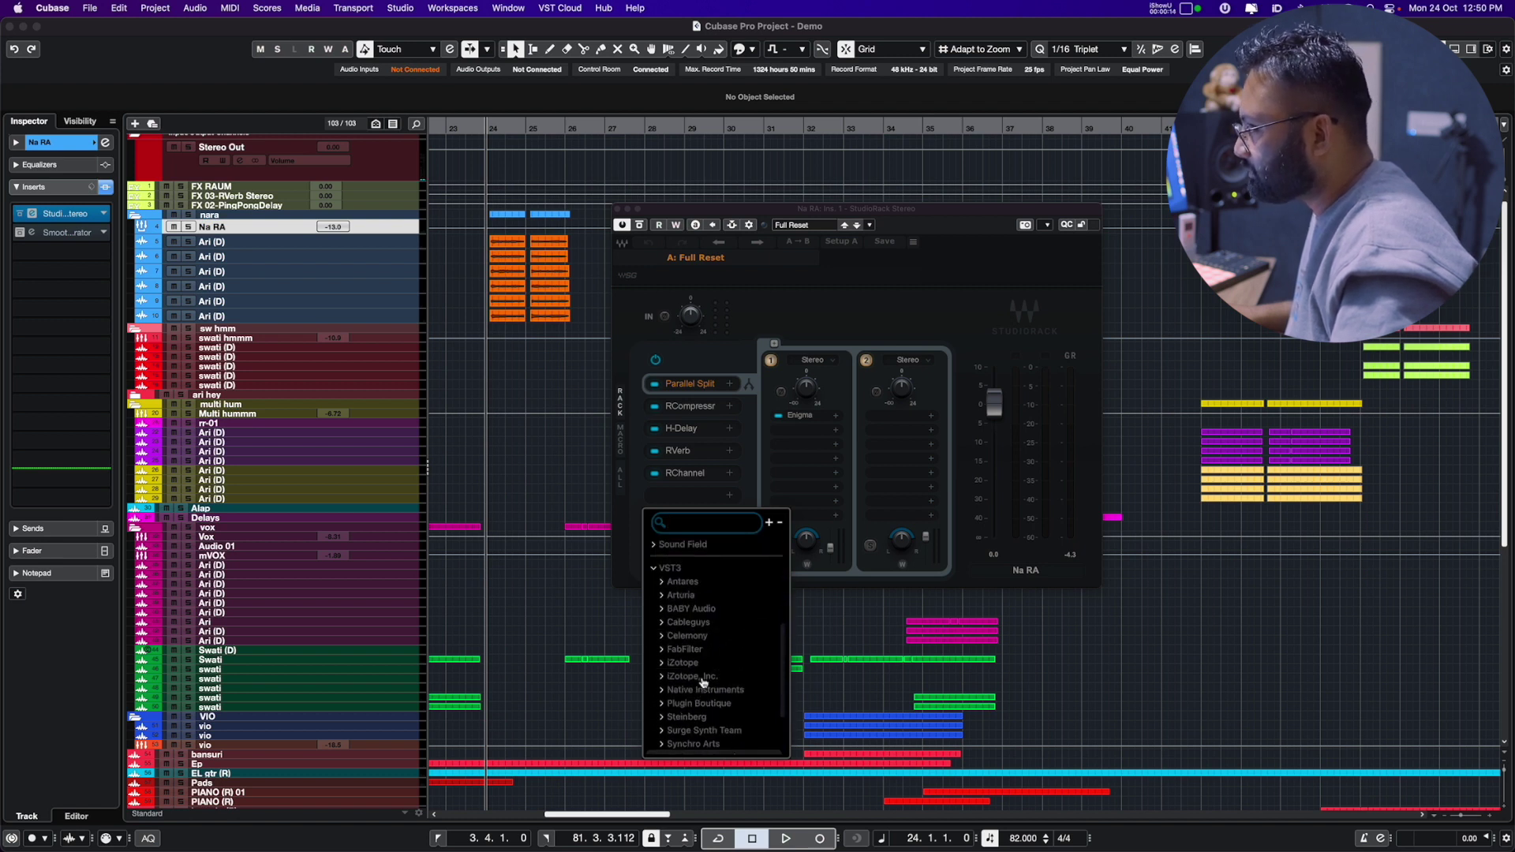
{"action": "left_click", "coordinate": [911, 418]}
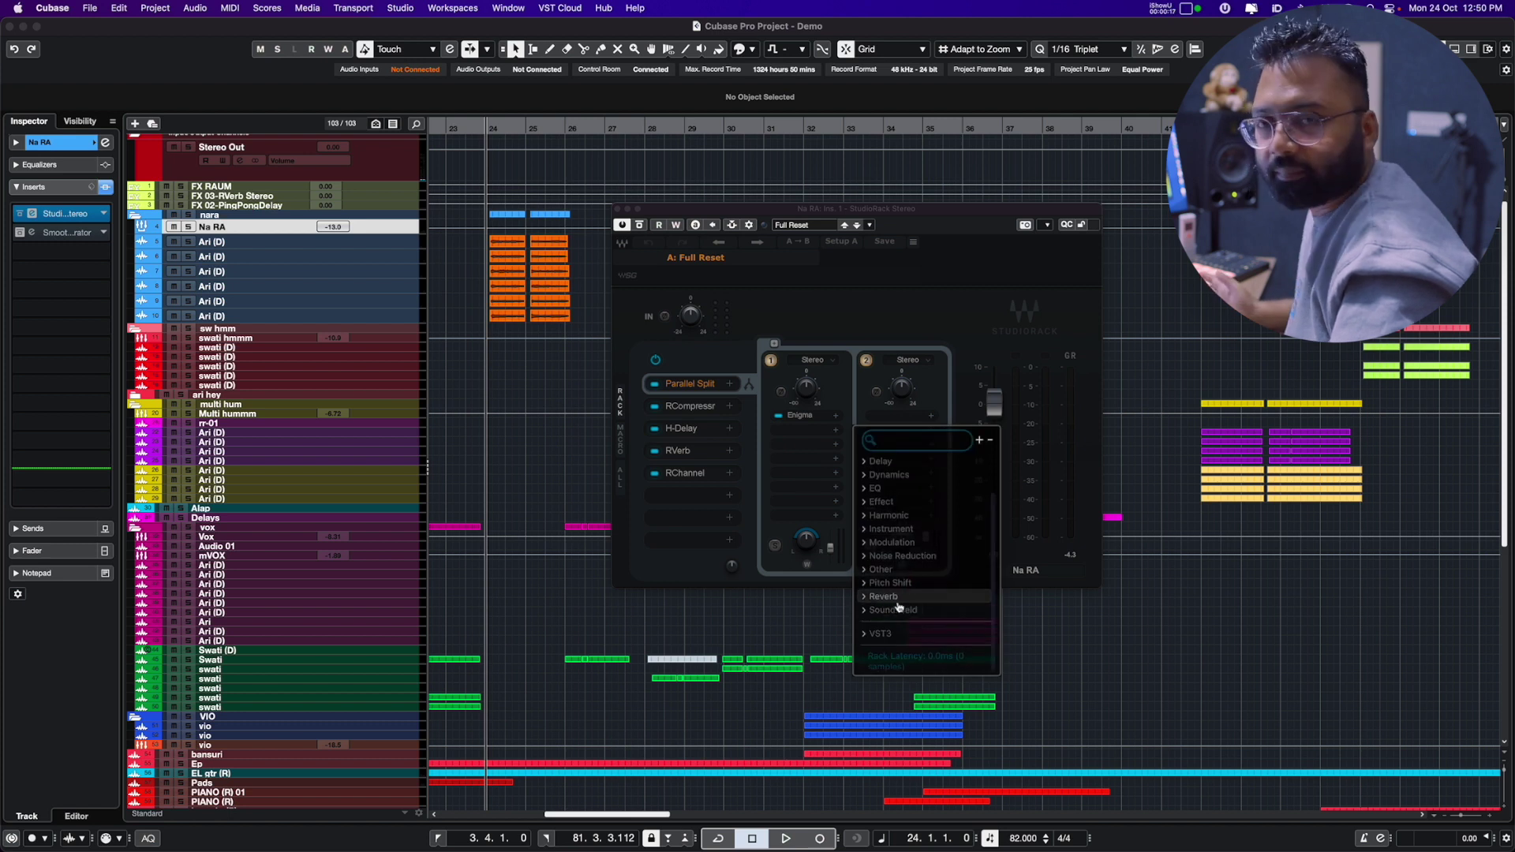
{"action": "left_click", "coordinate": [918, 282]}
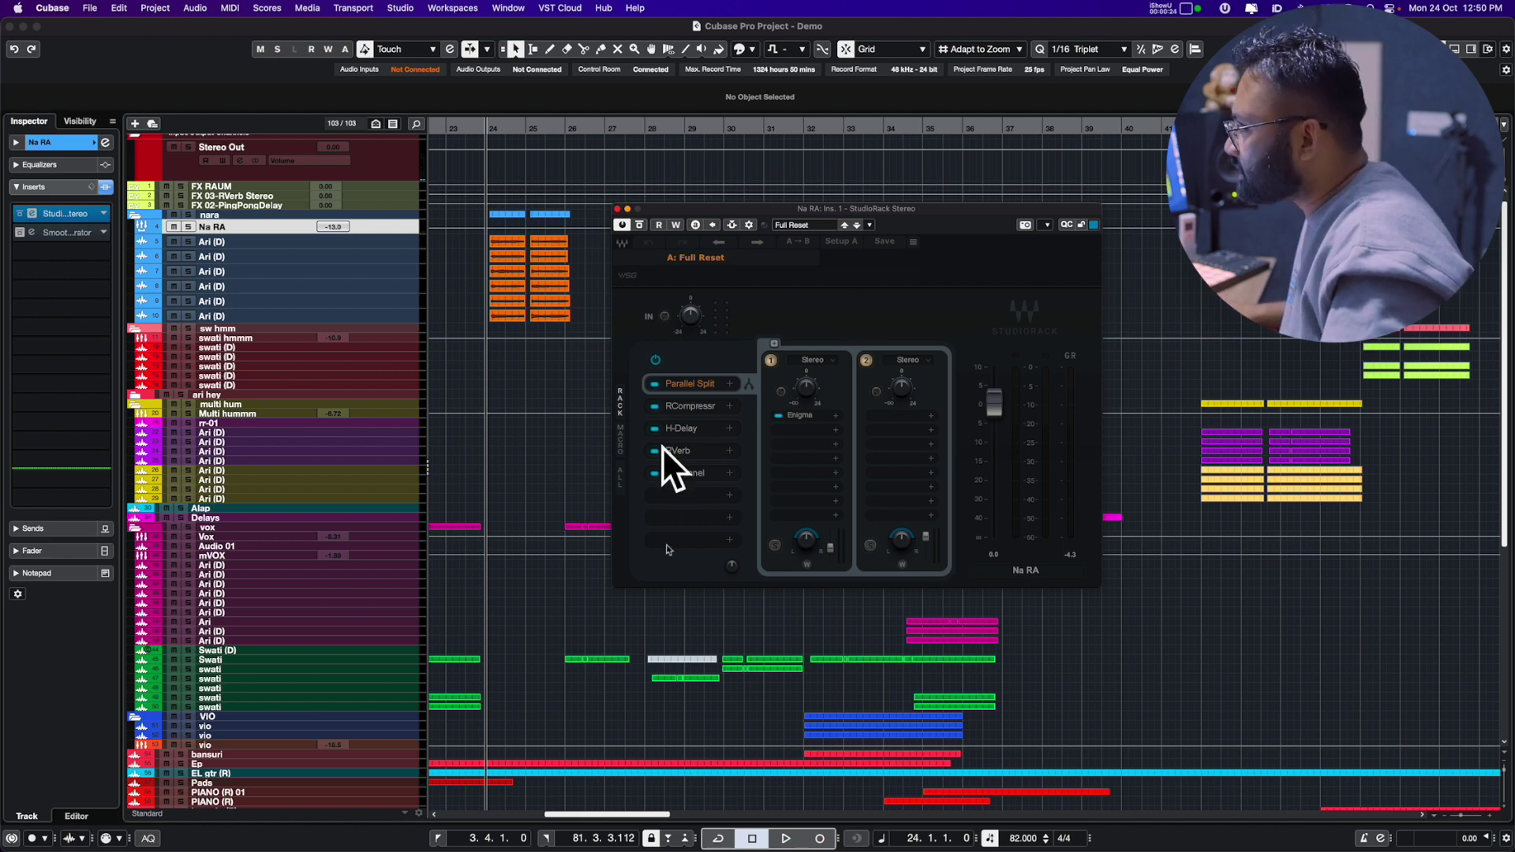
Step: Solo the Na RA group track and play its vocals through the StudioRack chain
{"action": "left_click", "coordinate": [189, 227]}
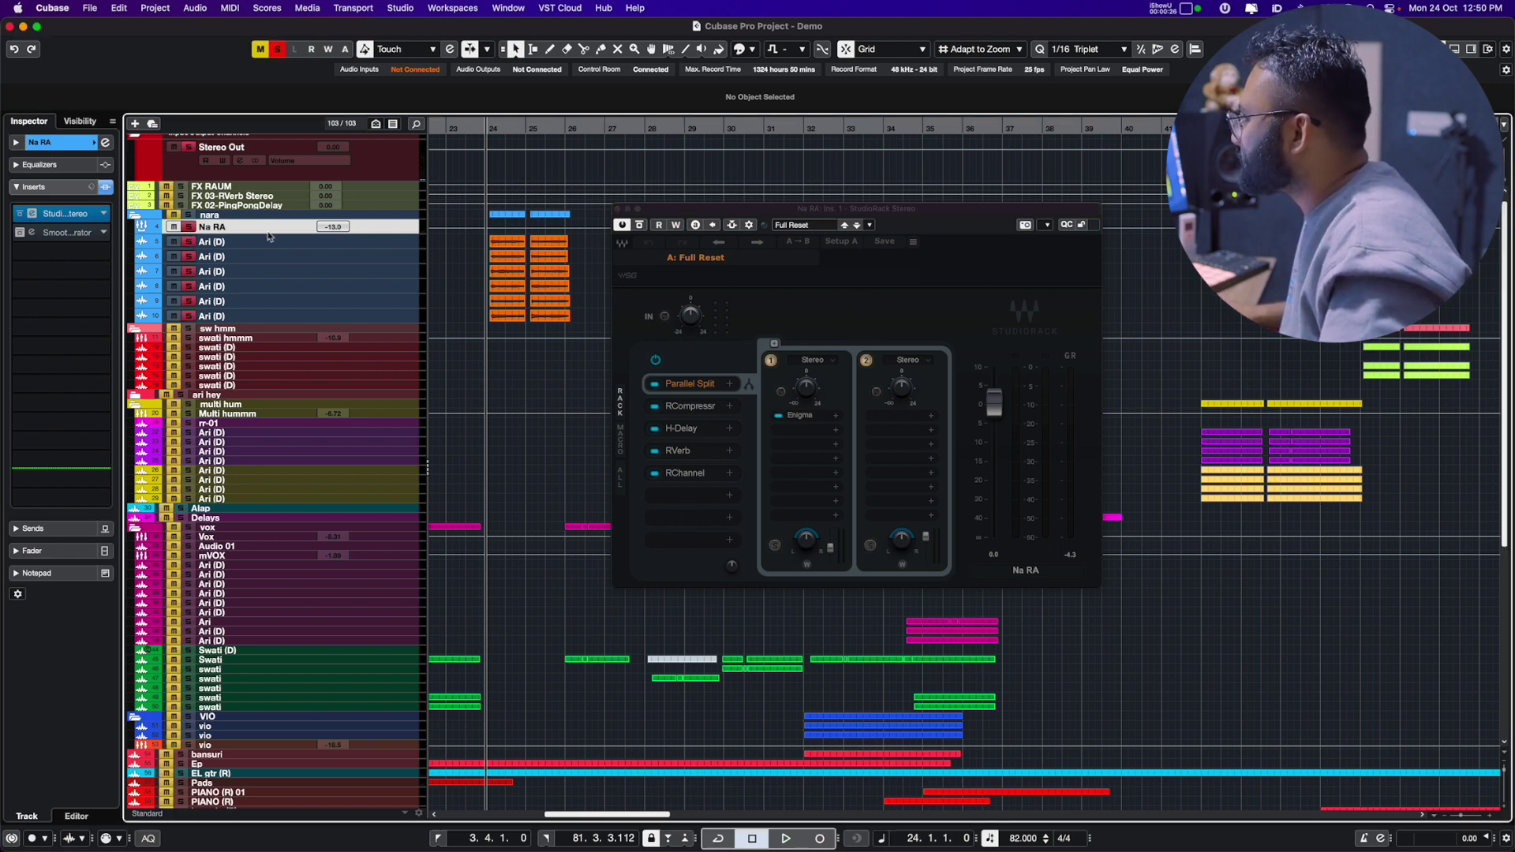
{"action": "key", "text": "space"}
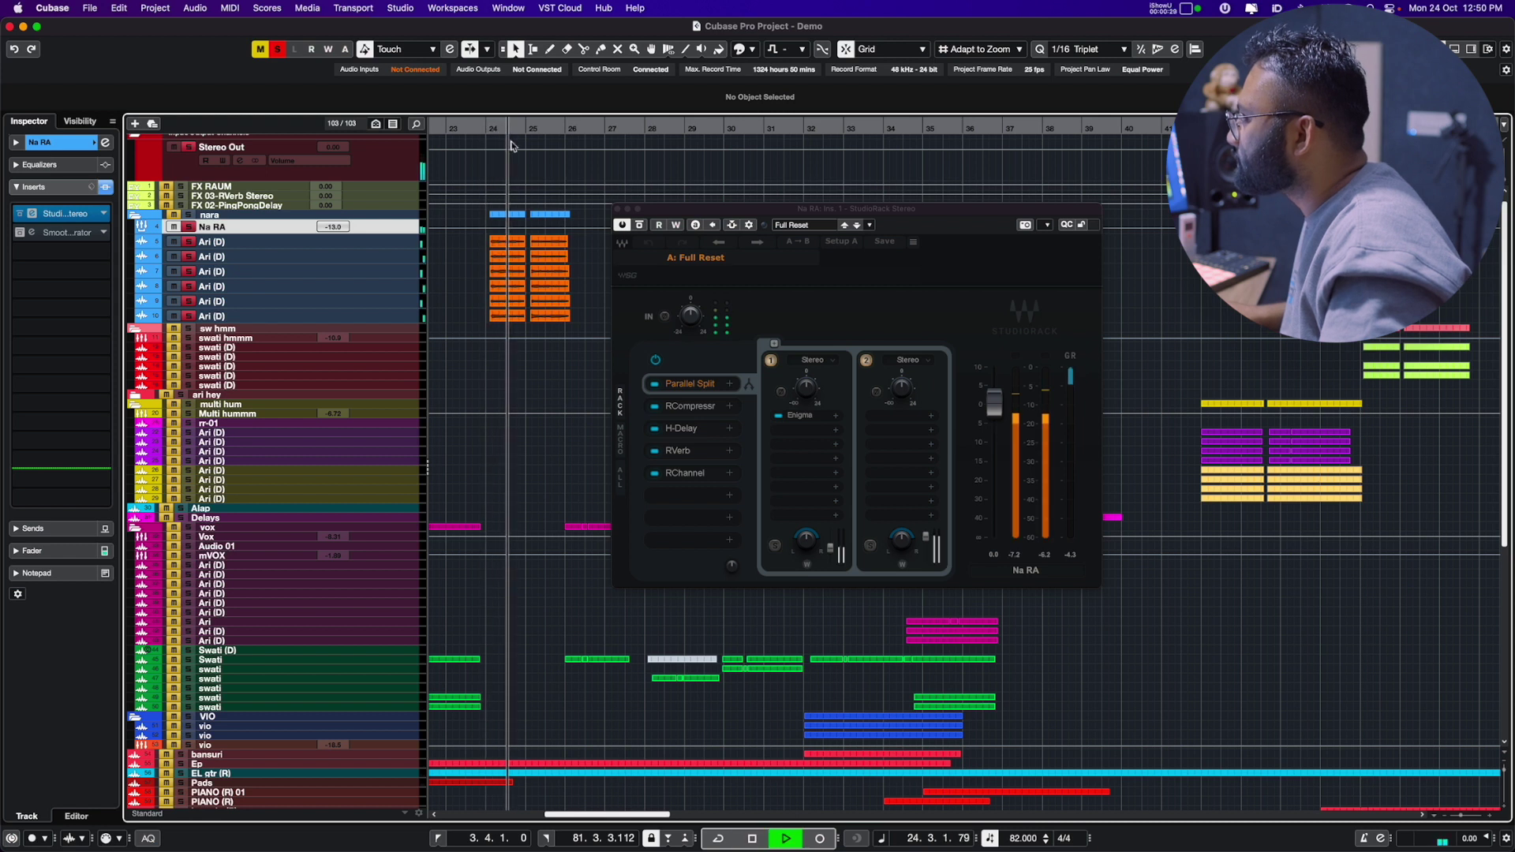
{"action": "key", "text": "space"}
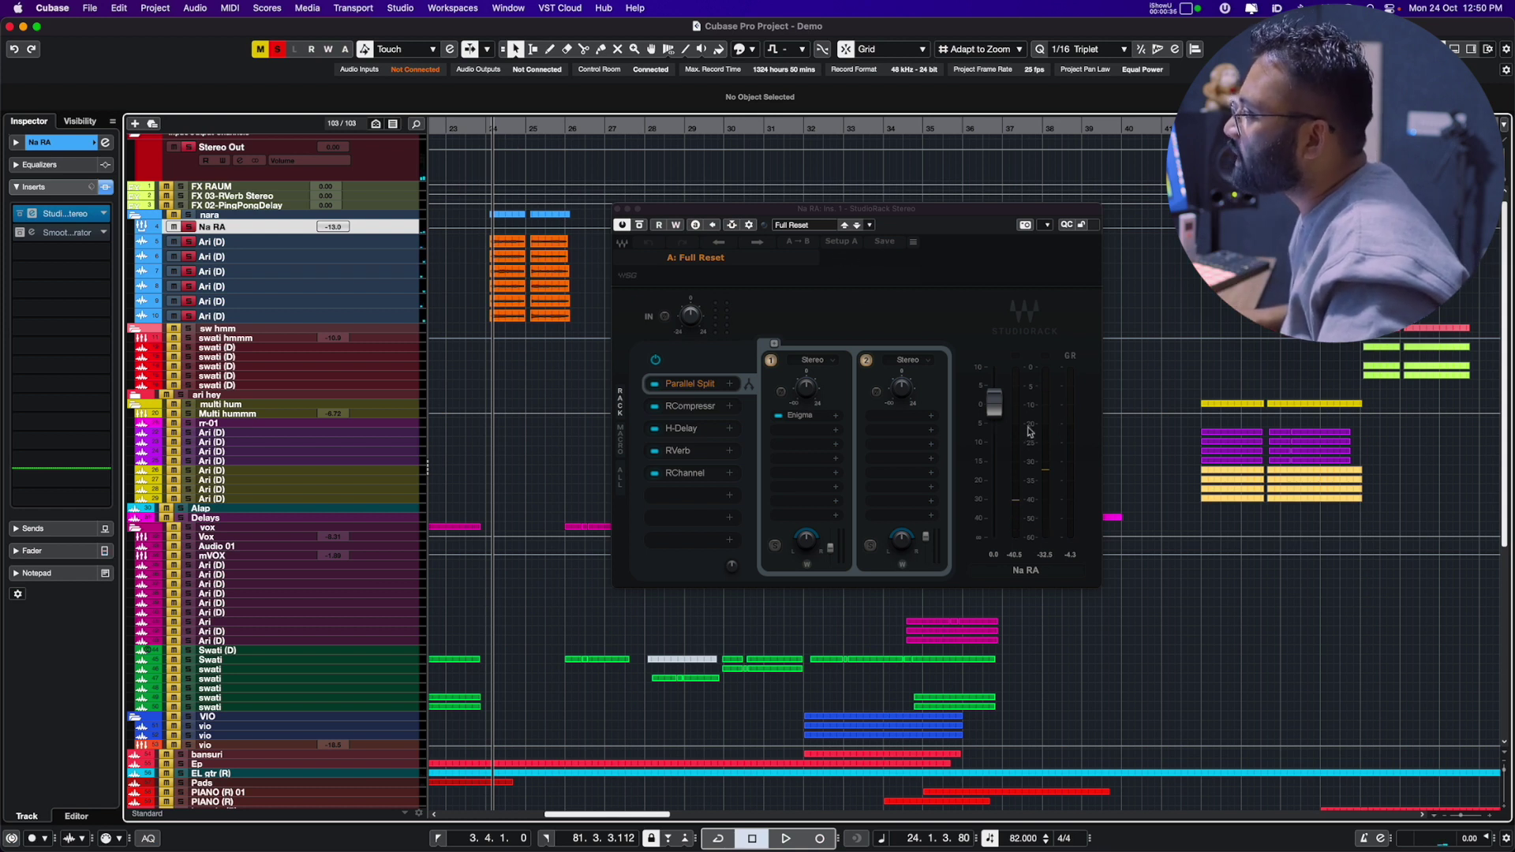
Step: Save the StudioRack chain as a new preset named "lush vox" in the StudioRack User Presets folder
{"action": "left_click", "coordinate": [885, 241]}
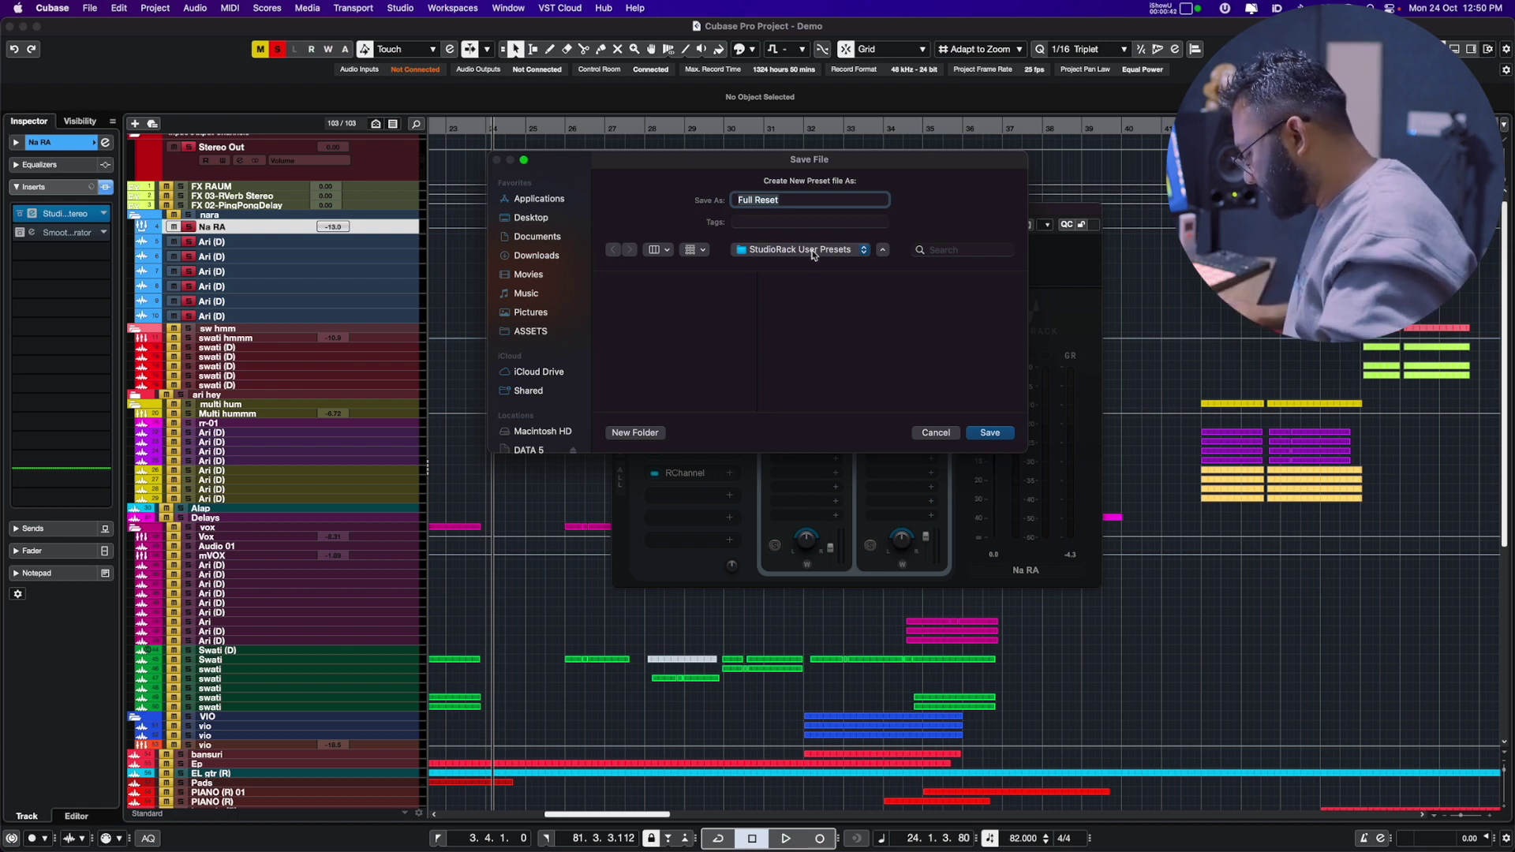
{"action": "key", "text": "BackSpace"}
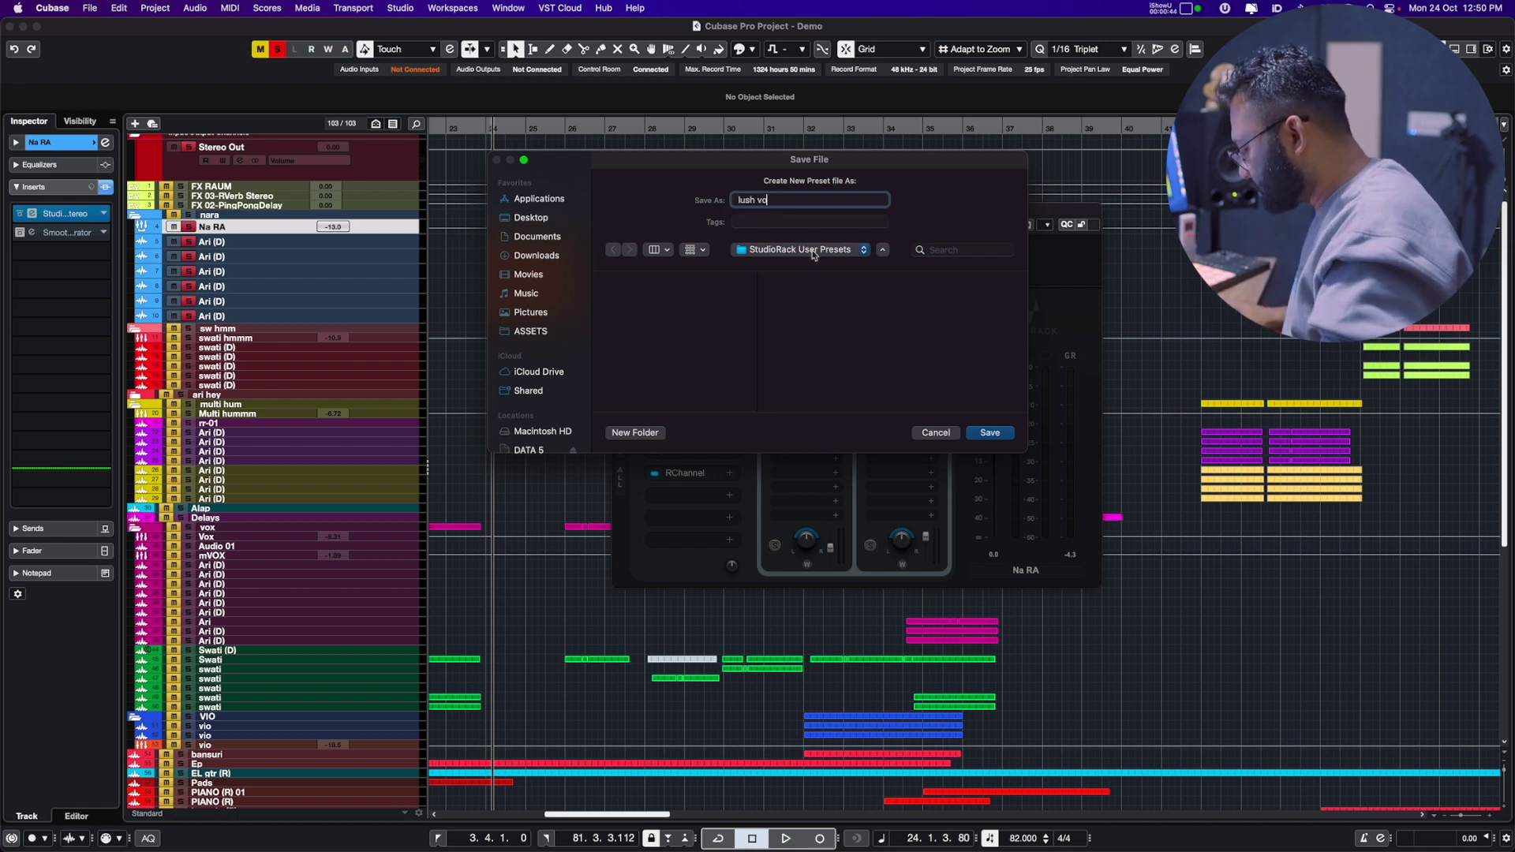
{"action": "left_click", "coordinate": [991, 432]}
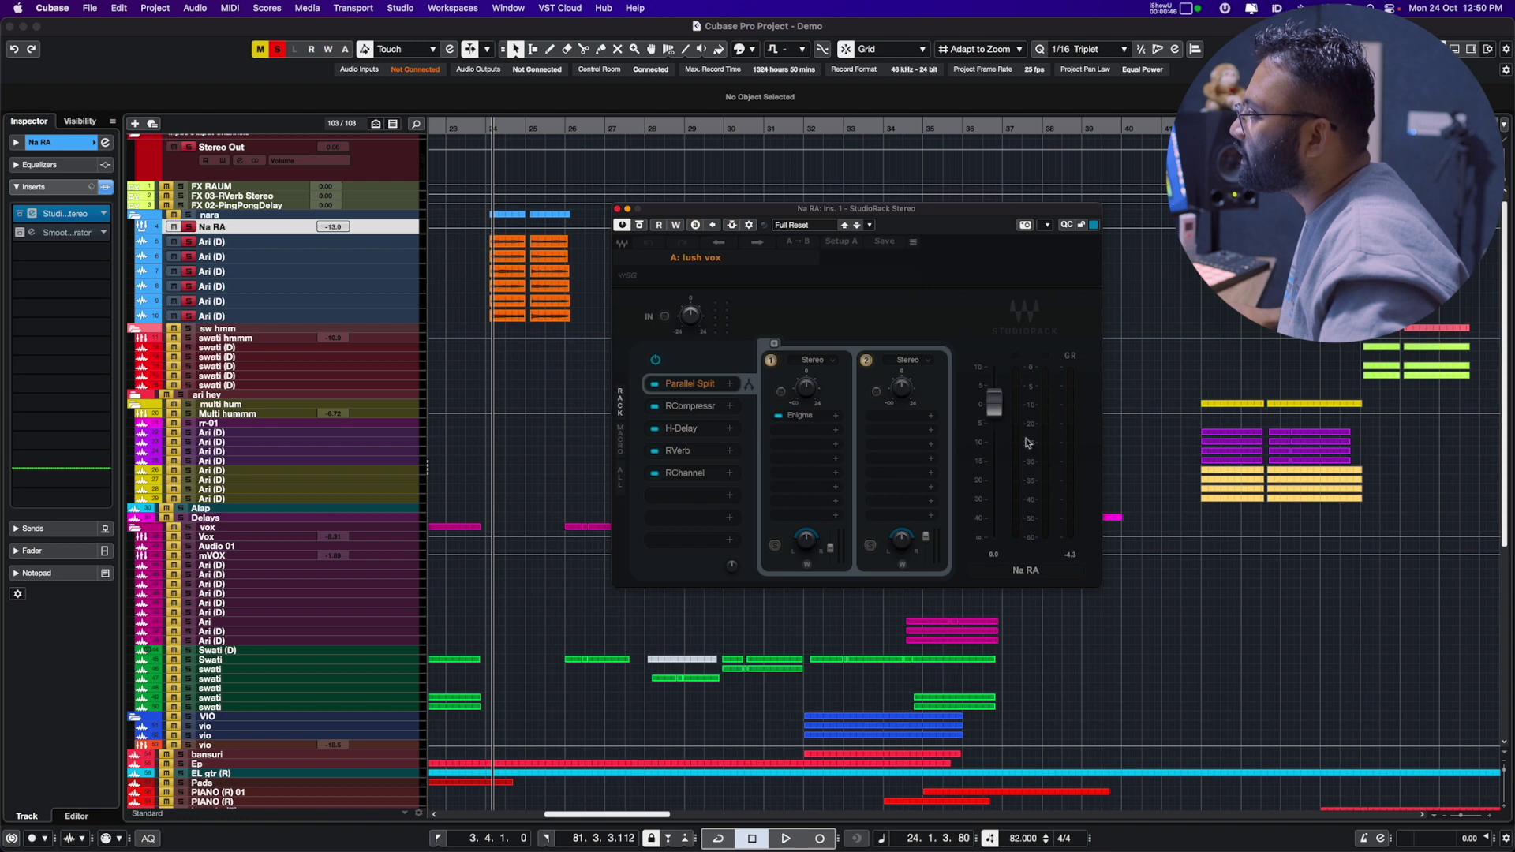
Step: Switch to the Logic Pro project and play the soloed HUMMM track stack from bar 18
{"action": "left_click", "coordinate": [197, 108]}
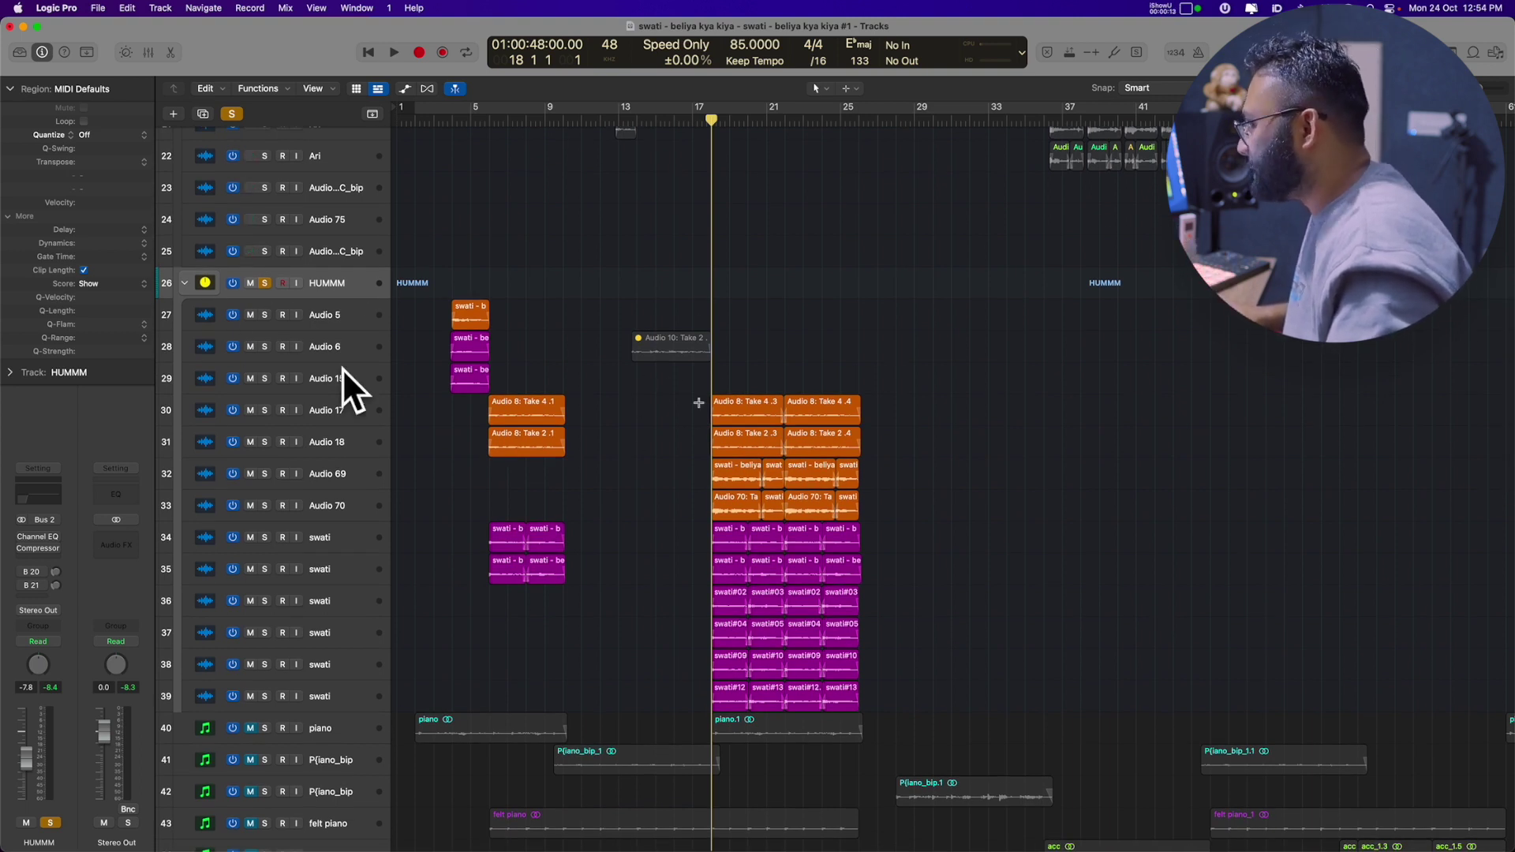
{"action": "key", "text": "space"}
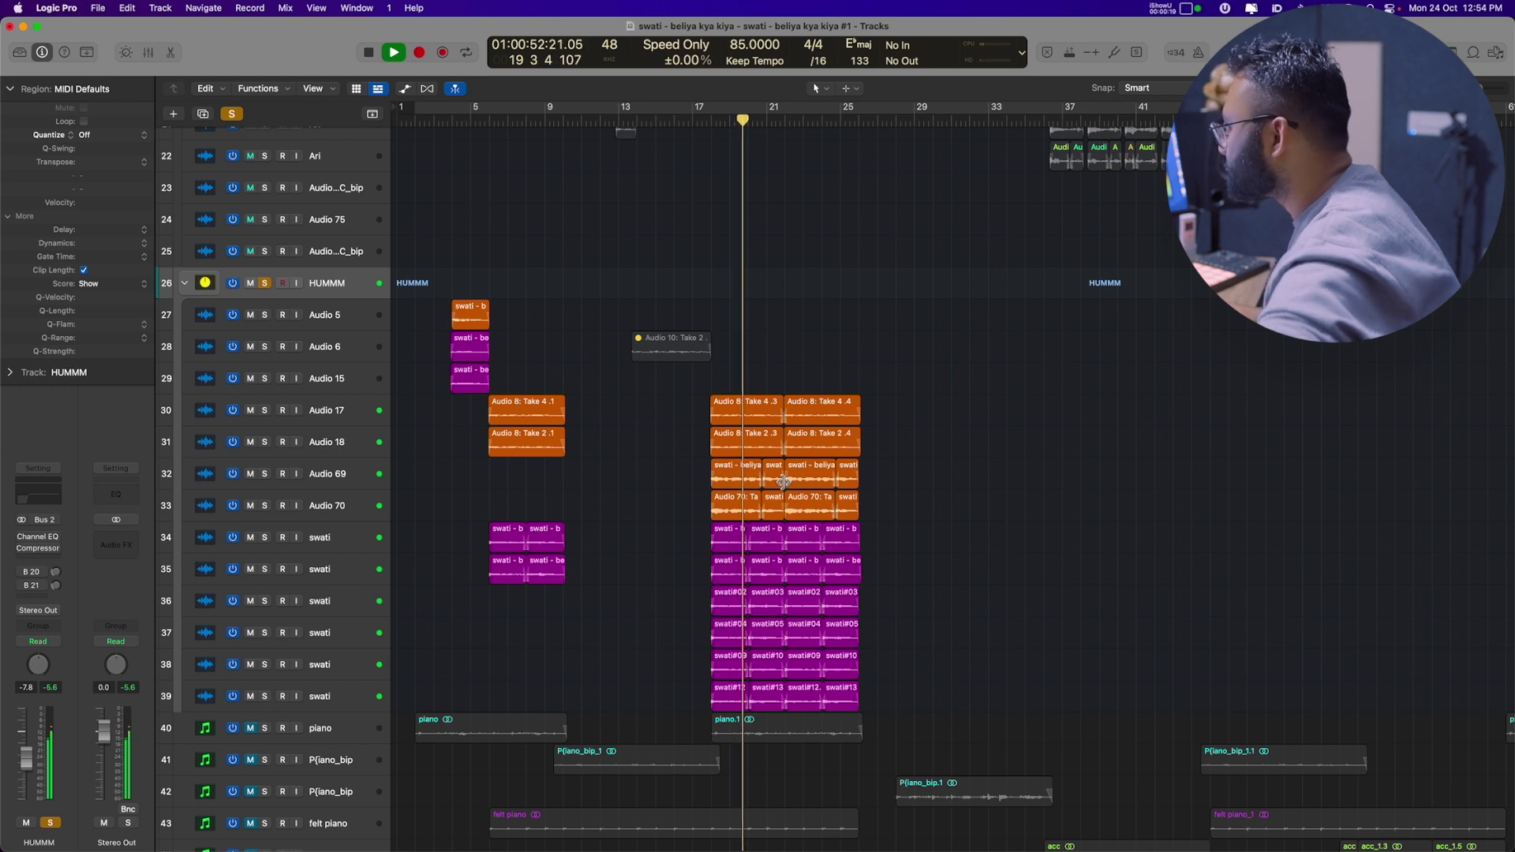
{"action": "key", "text": "space"}
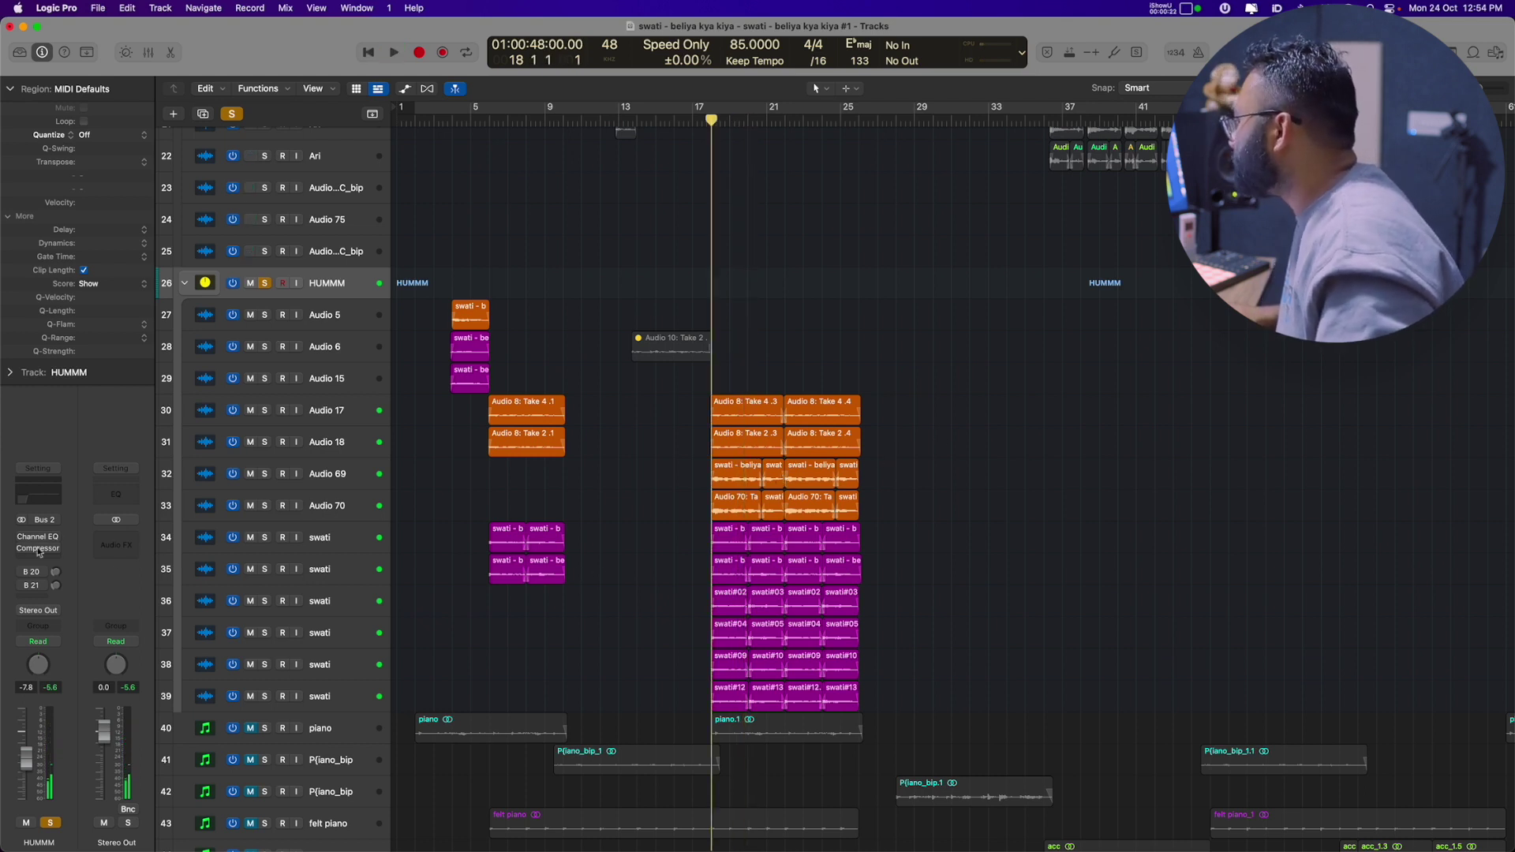
Step: Reset the HUMMM channel strip and insert a stereo StudioRack as its audio effect
{"action": "left_click", "coordinate": [38, 469]}
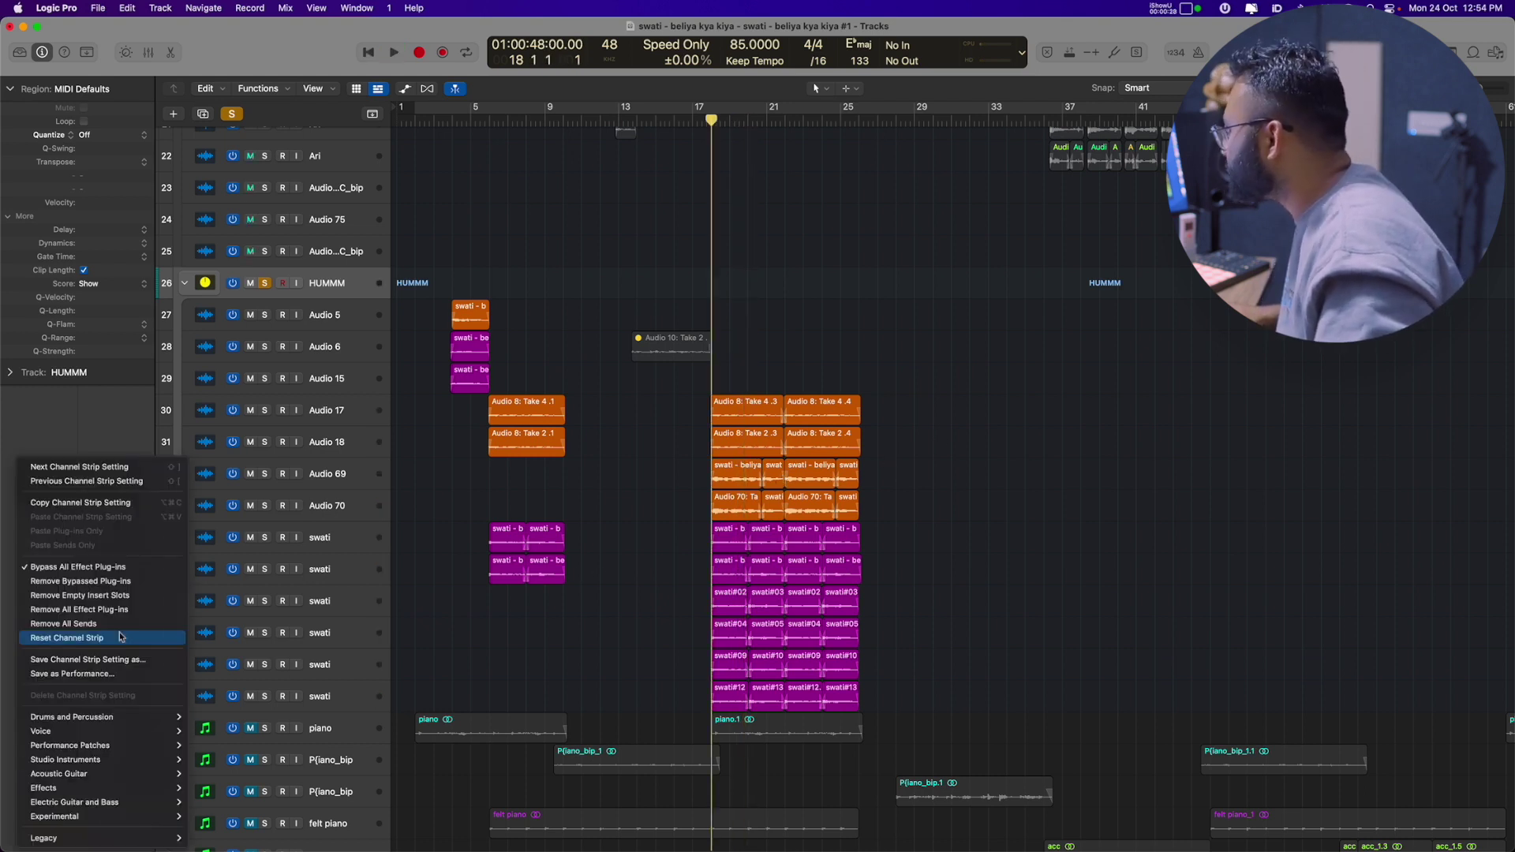
{"action": "left_click", "coordinate": [122, 636]}
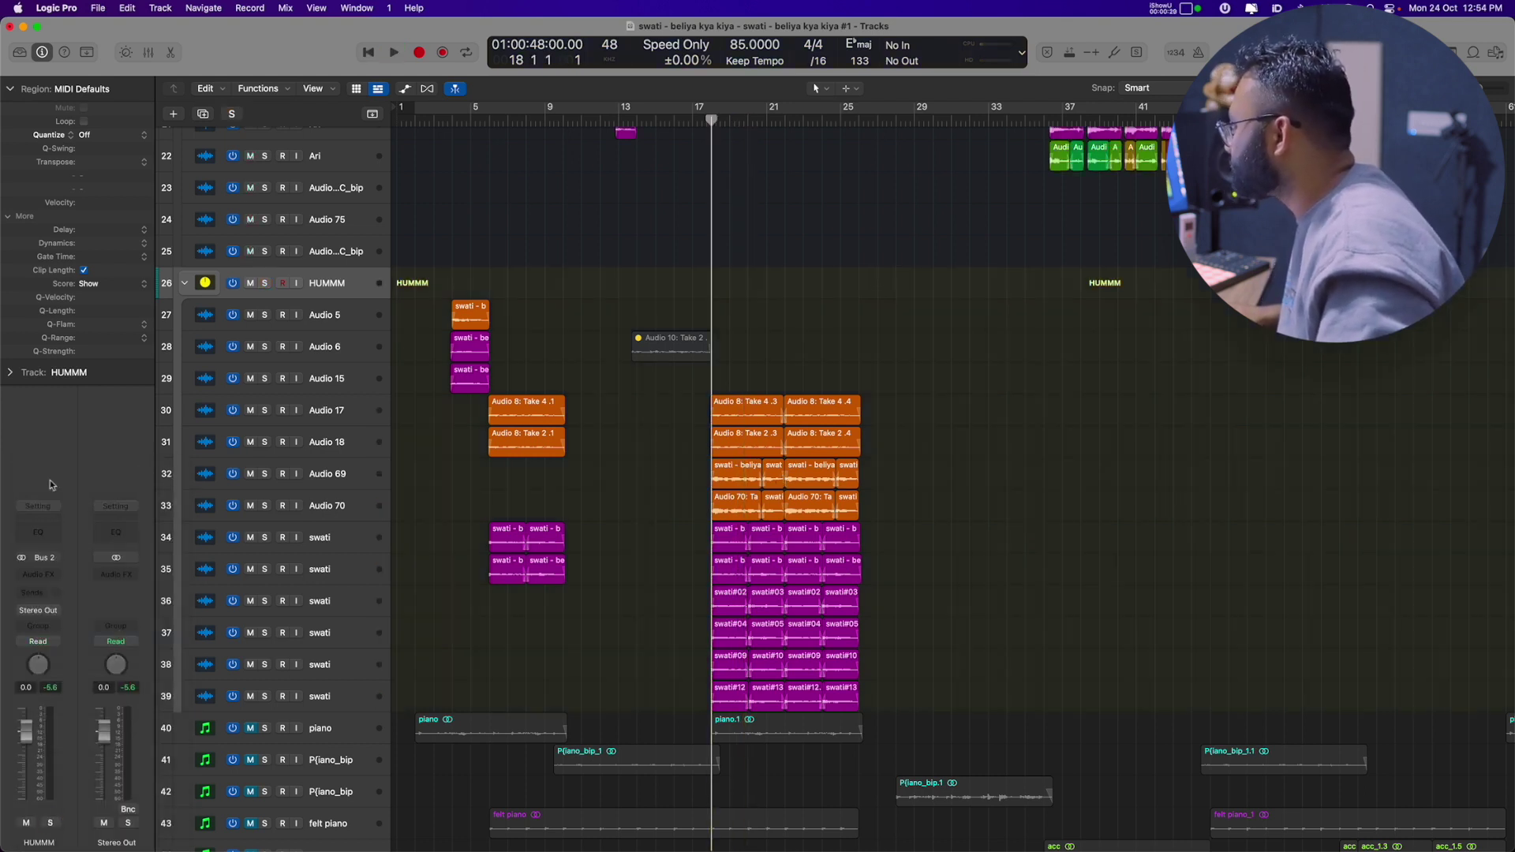
{"action": "left_click", "coordinate": [50, 579]}
{"action": "mouse_move", "coordinate": [75, 553]}
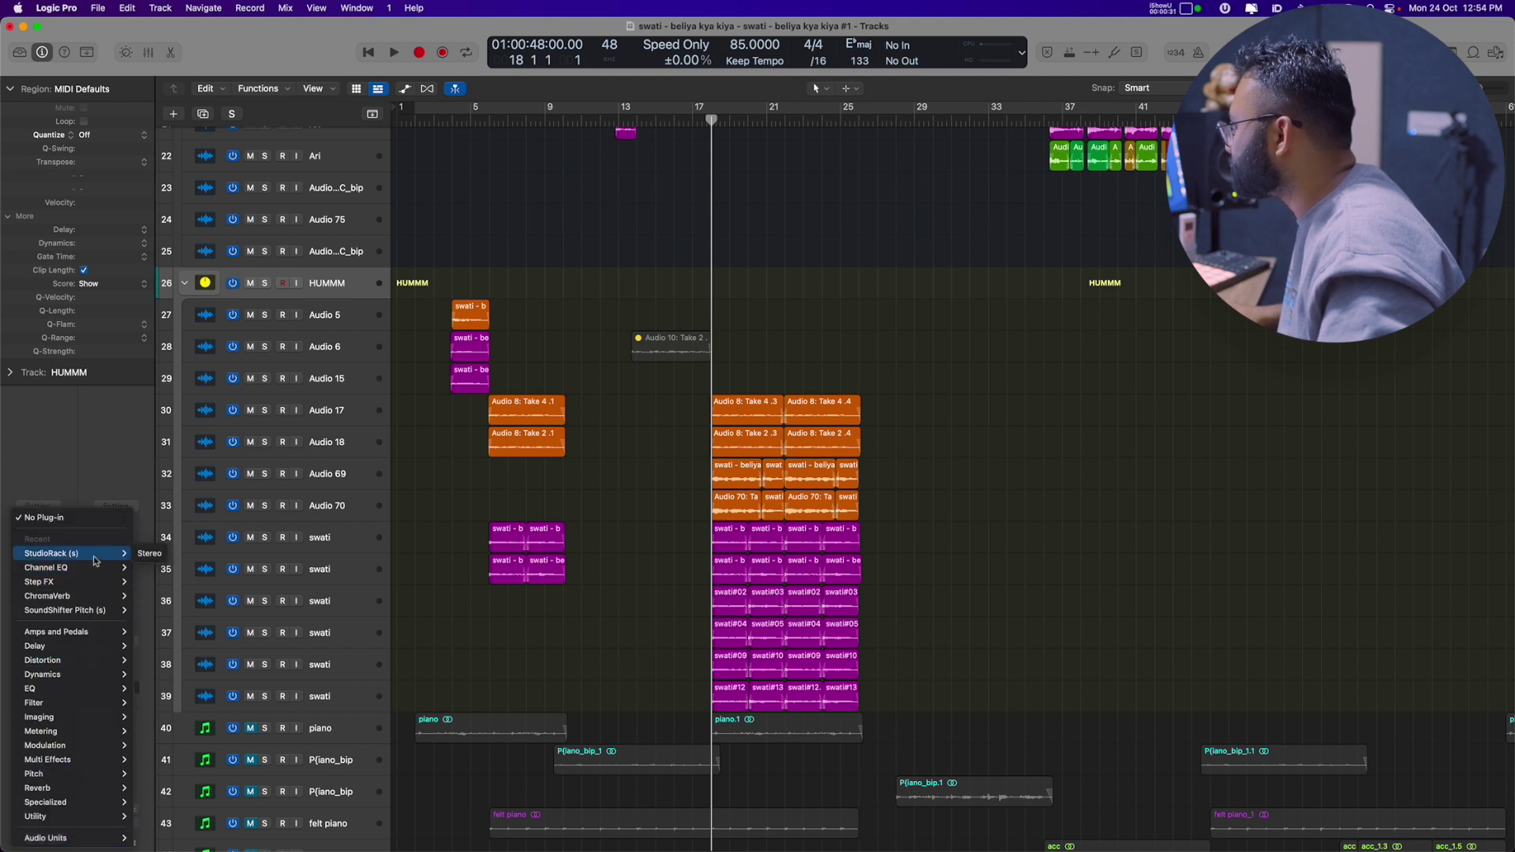
{"action": "left_click", "coordinate": [150, 554]}
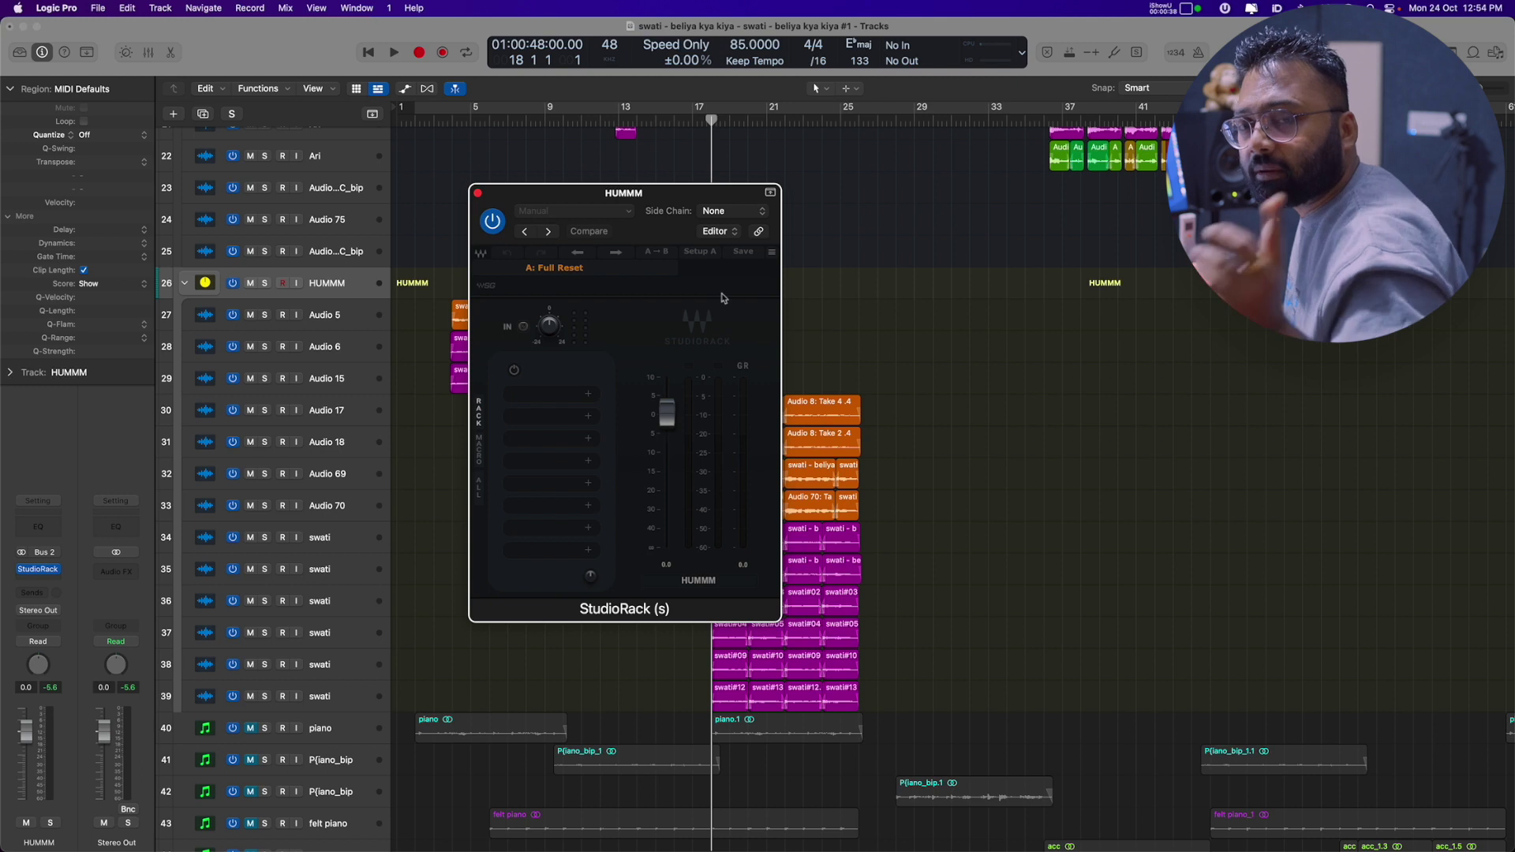
Step: Show StudioRack's user presets folder in Finder and look at the saved lush vox.xps file
{"action": "left_click", "coordinate": [578, 273]}
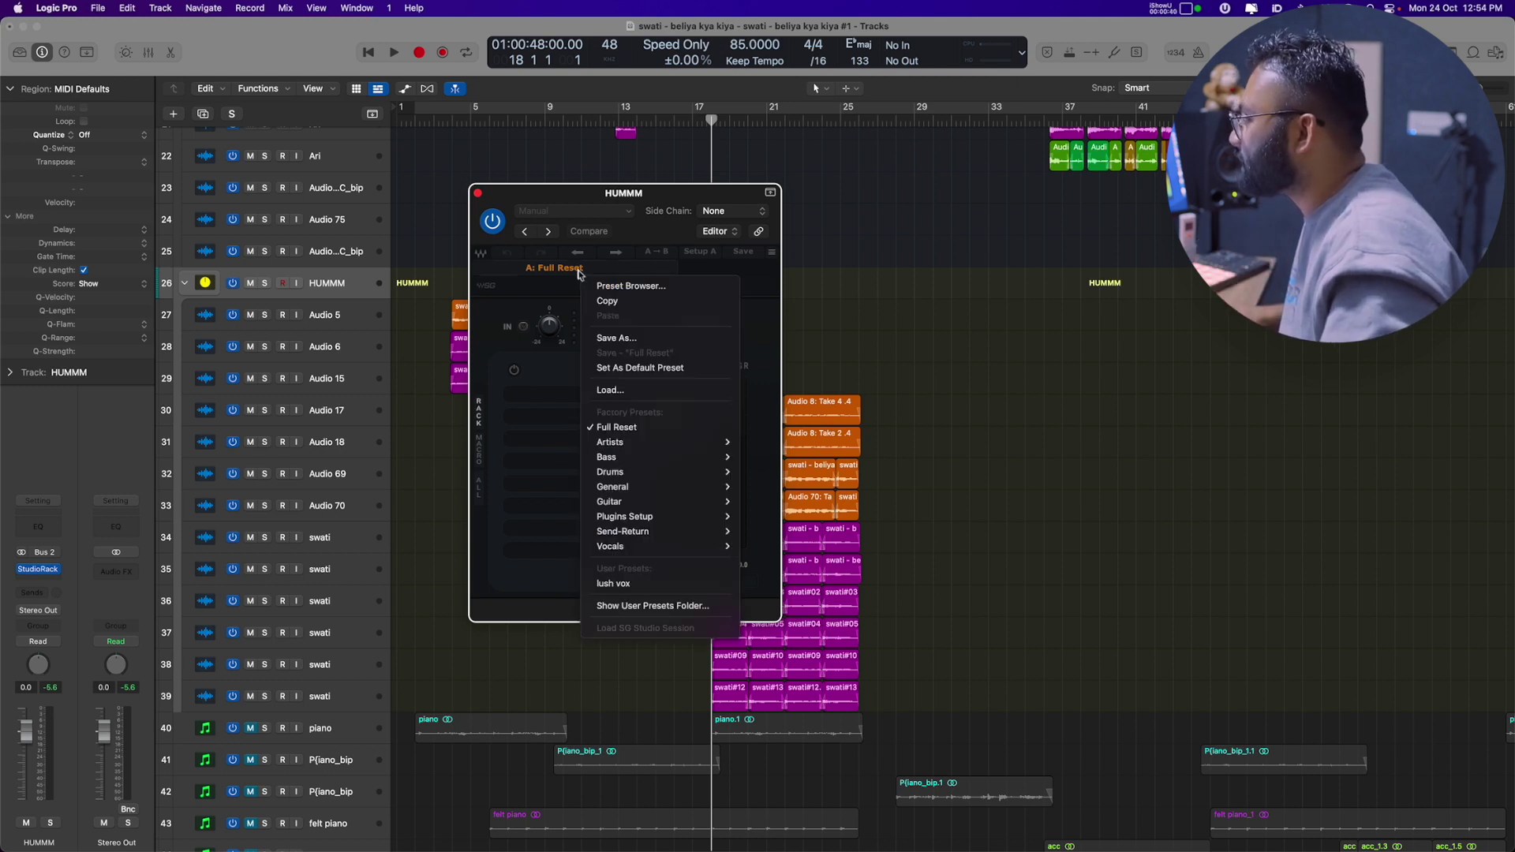
{"action": "left_click", "coordinate": [637, 606]}
{"action": "right_click", "coordinate": [483, 189]}
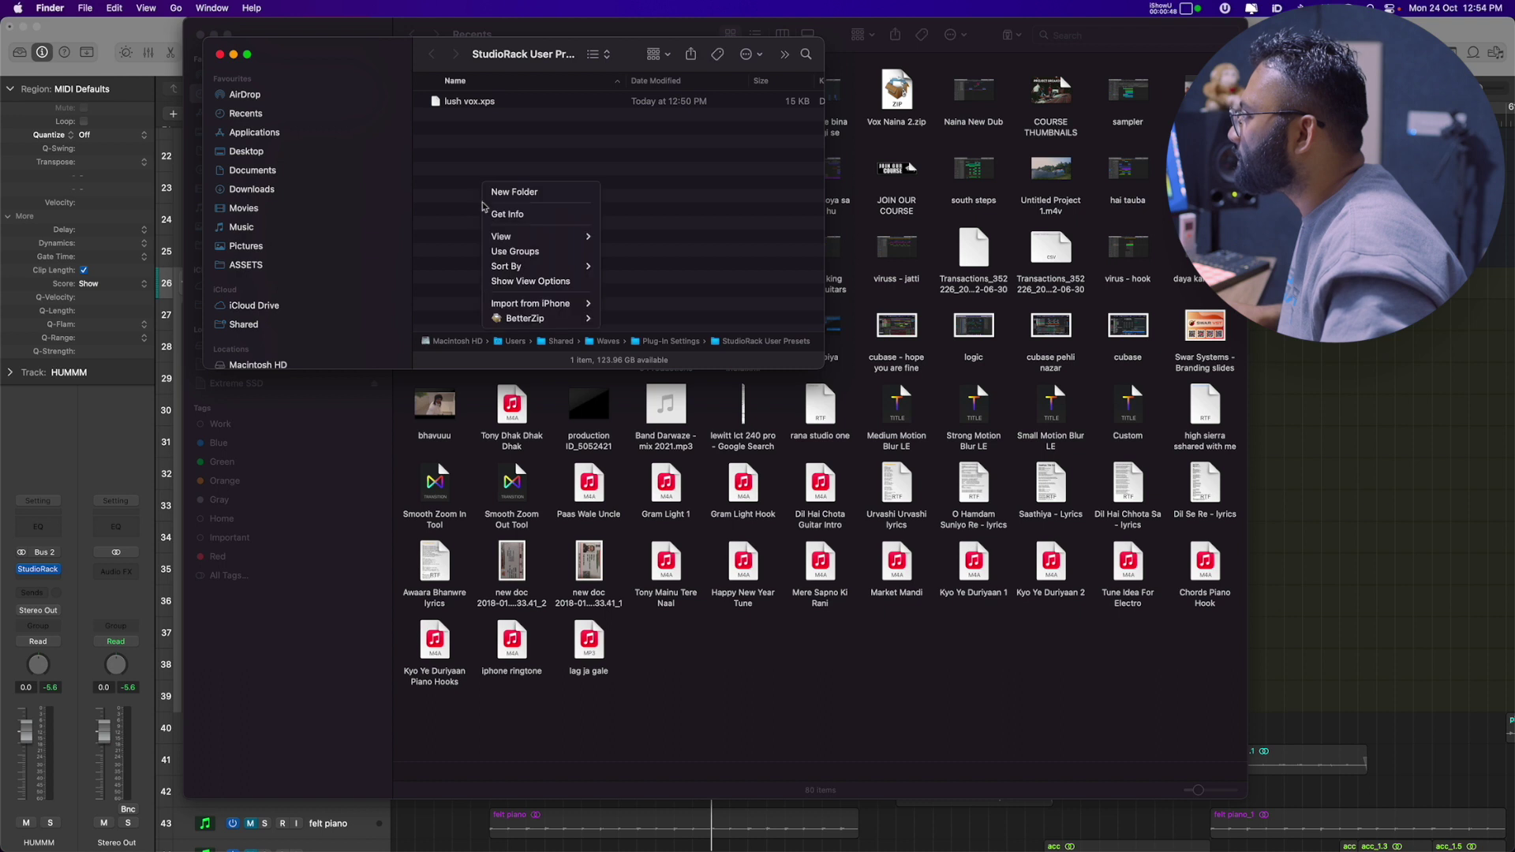
{"action": "left_click", "coordinate": [451, 162]}
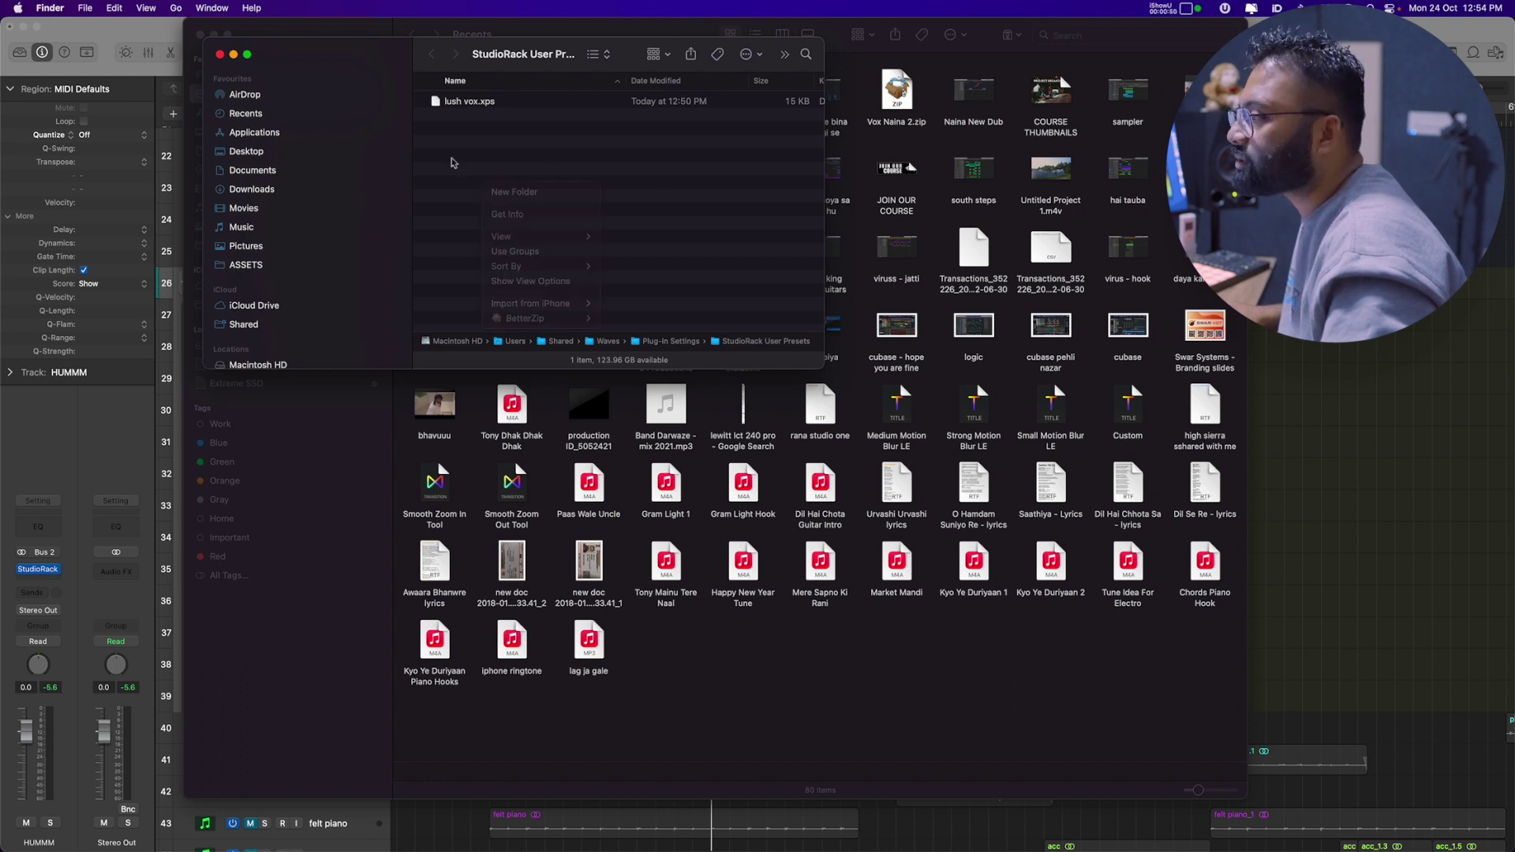
Step: Return to the Logic Pro project, load the user preset "lush vox" into the HUMMM StudioRack and play it from bar 18
{"action": "left_click", "coordinate": [221, 55]}
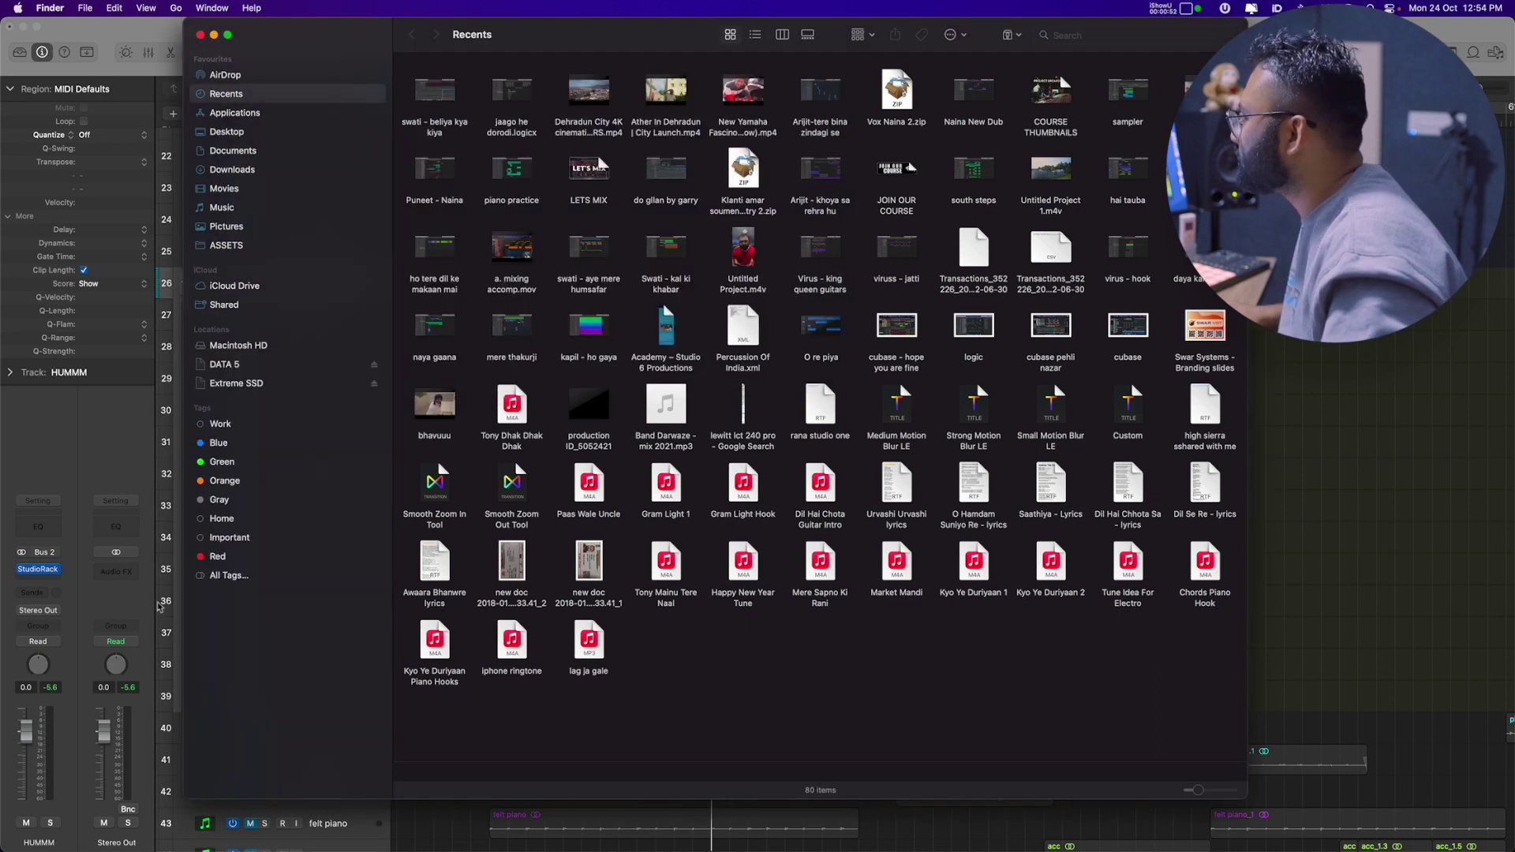
{"action": "left_click", "coordinate": [111, 400]}
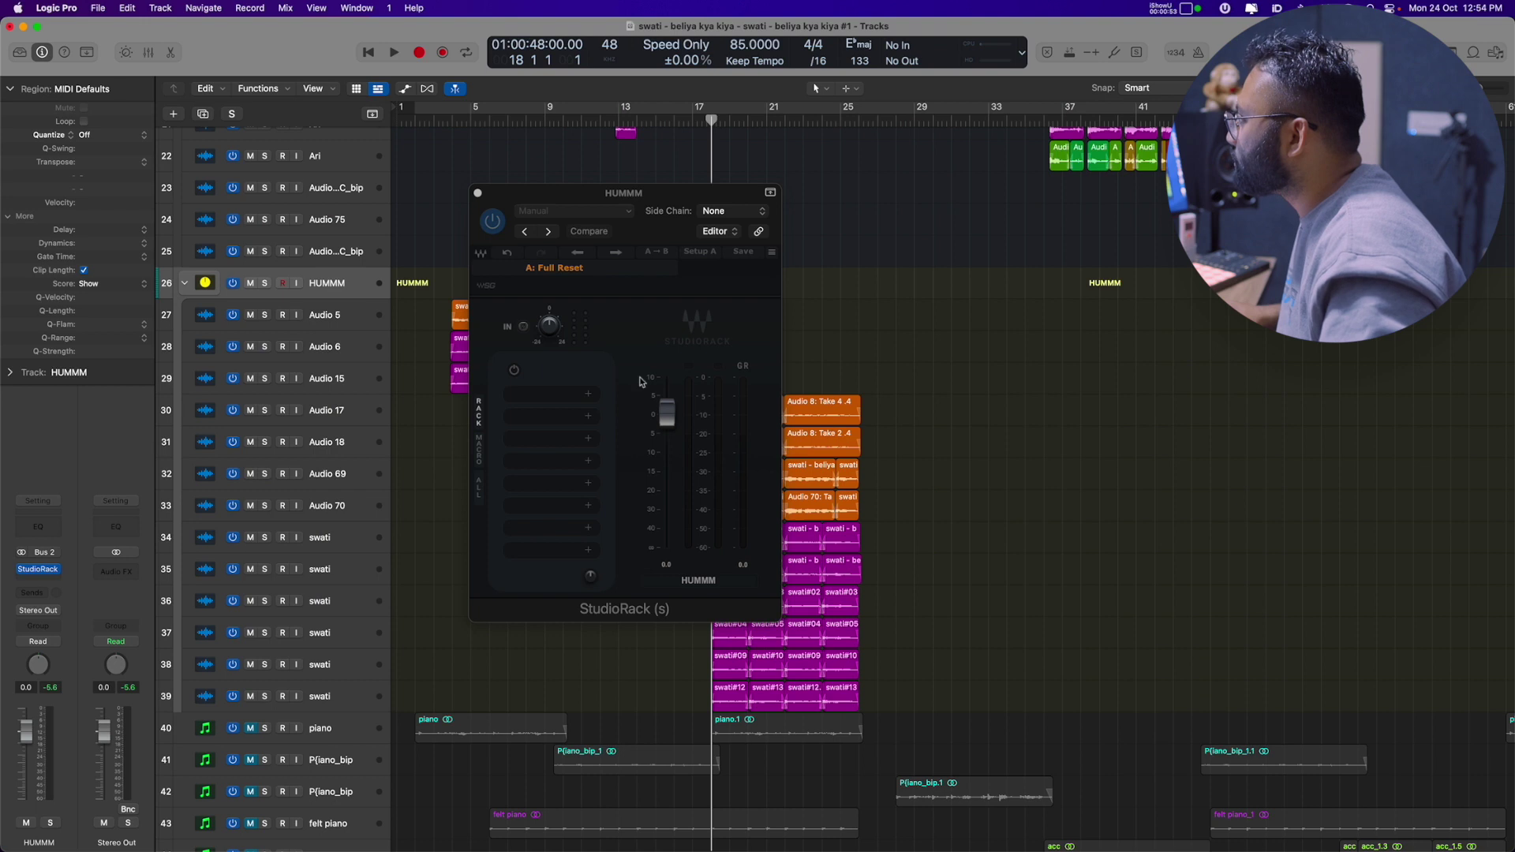
{"action": "left_click", "coordinate": [576, 269]}
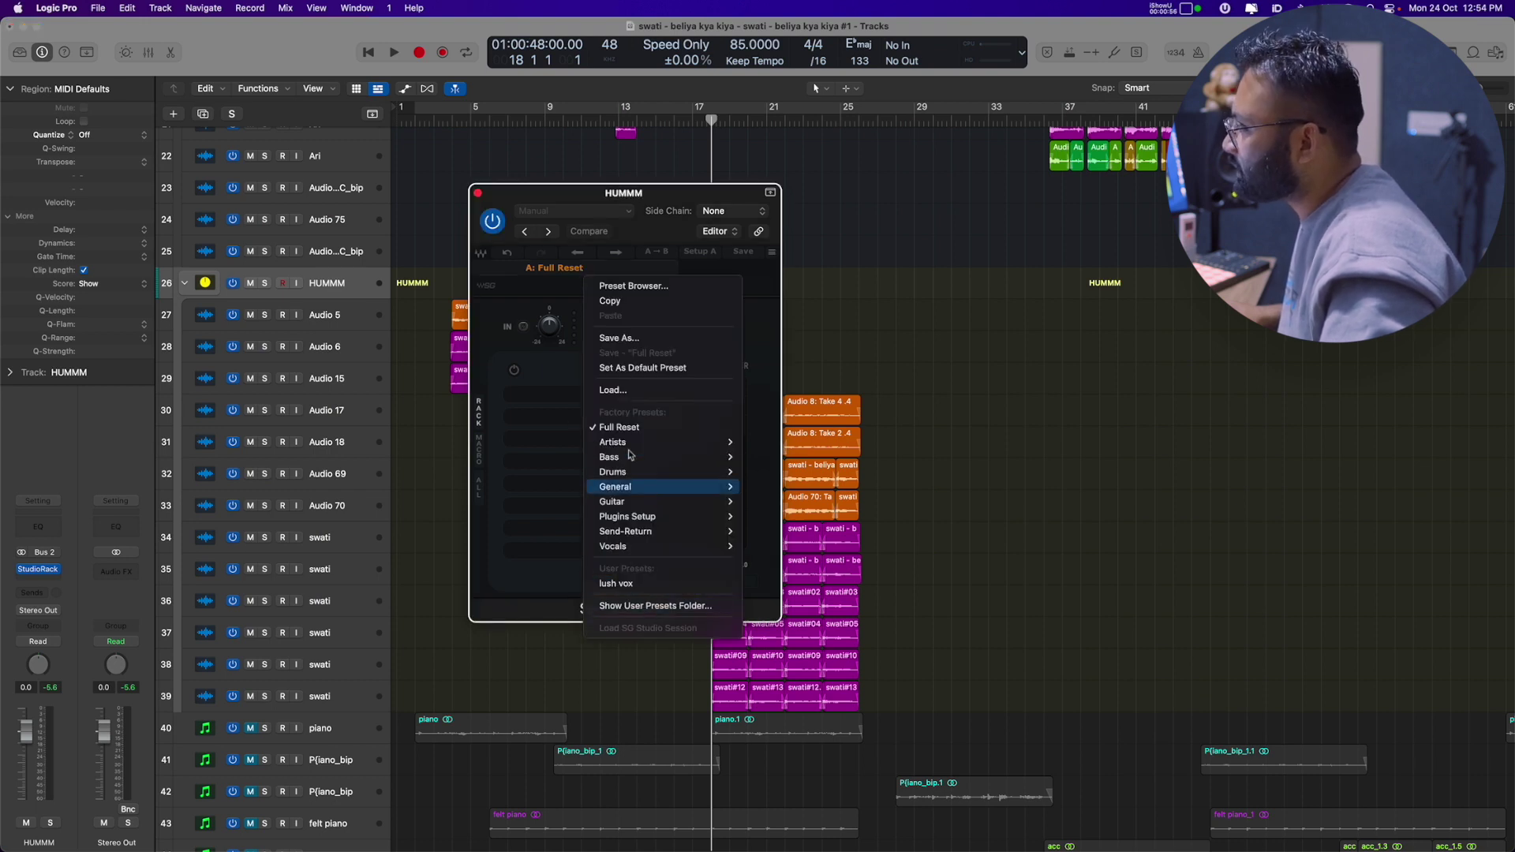
{"action": "mouse_move", "coordinate": [715, 533]}
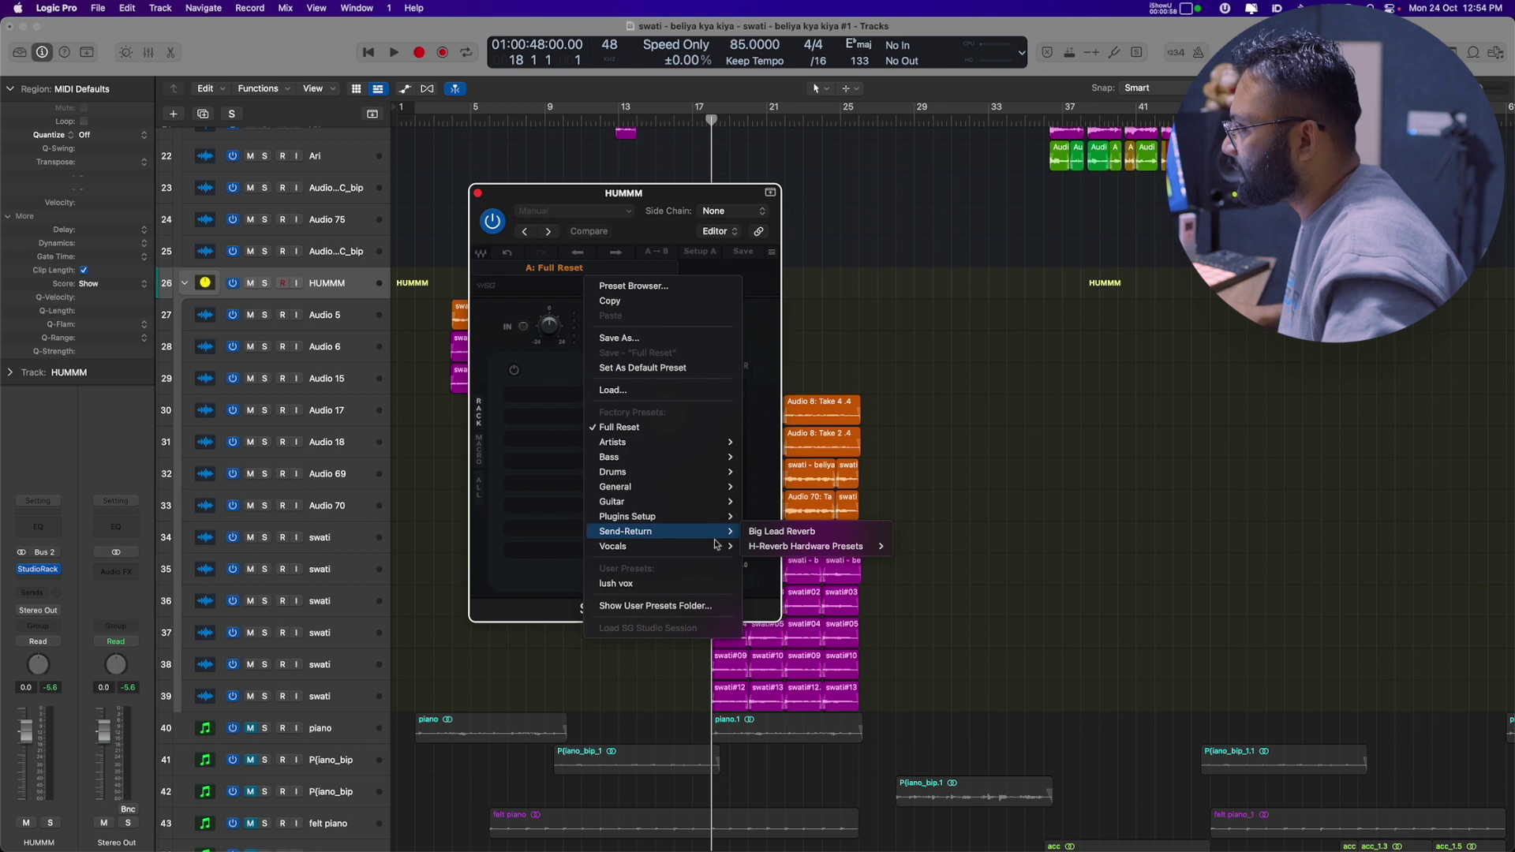
{"action": "left_click", "coordinate": [666, 584]}
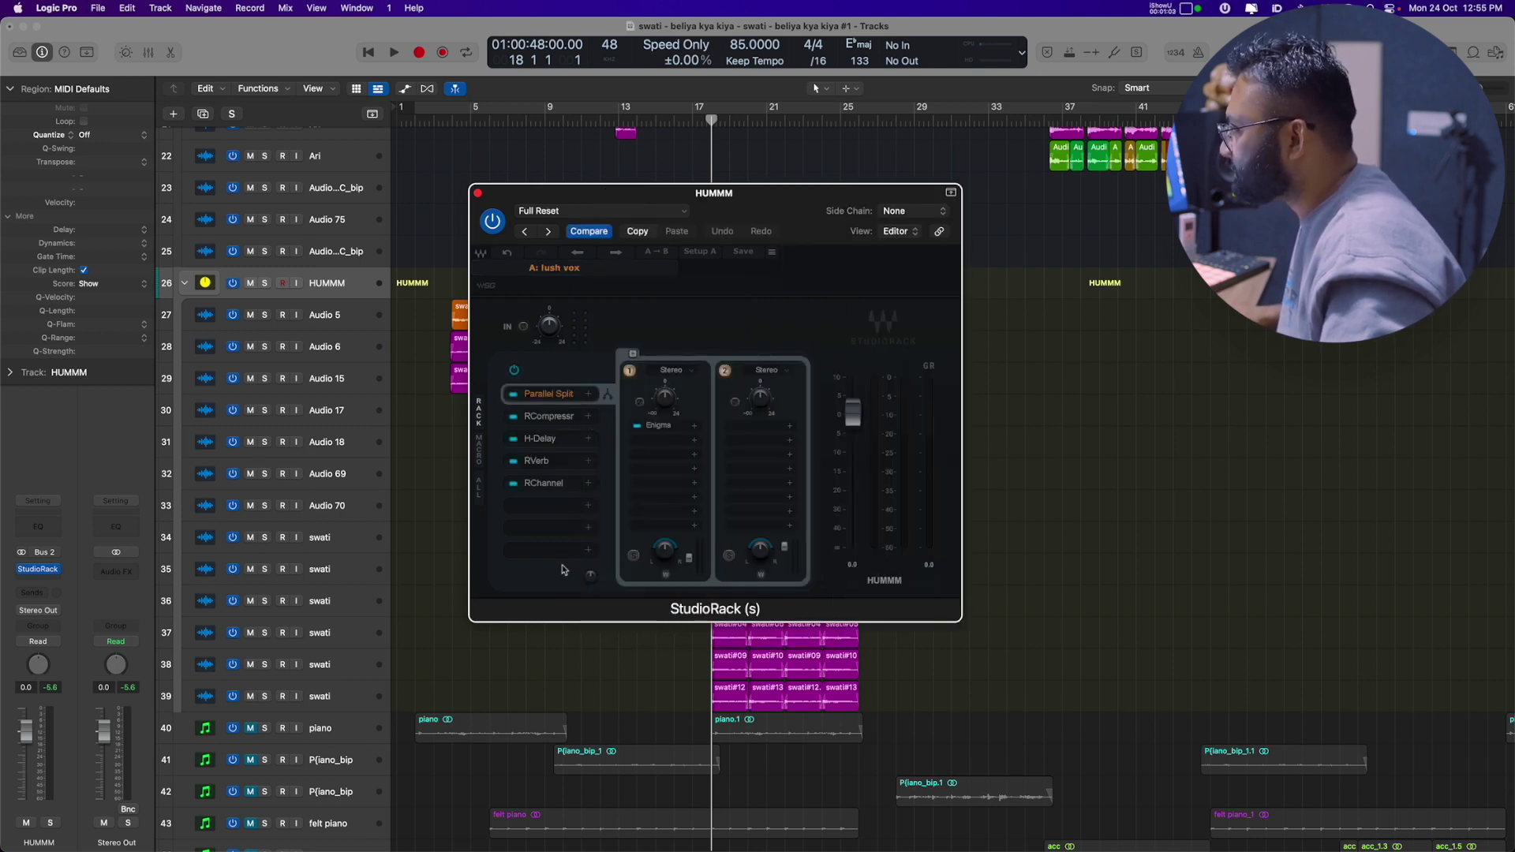
{"action": "key", "text": "space"}
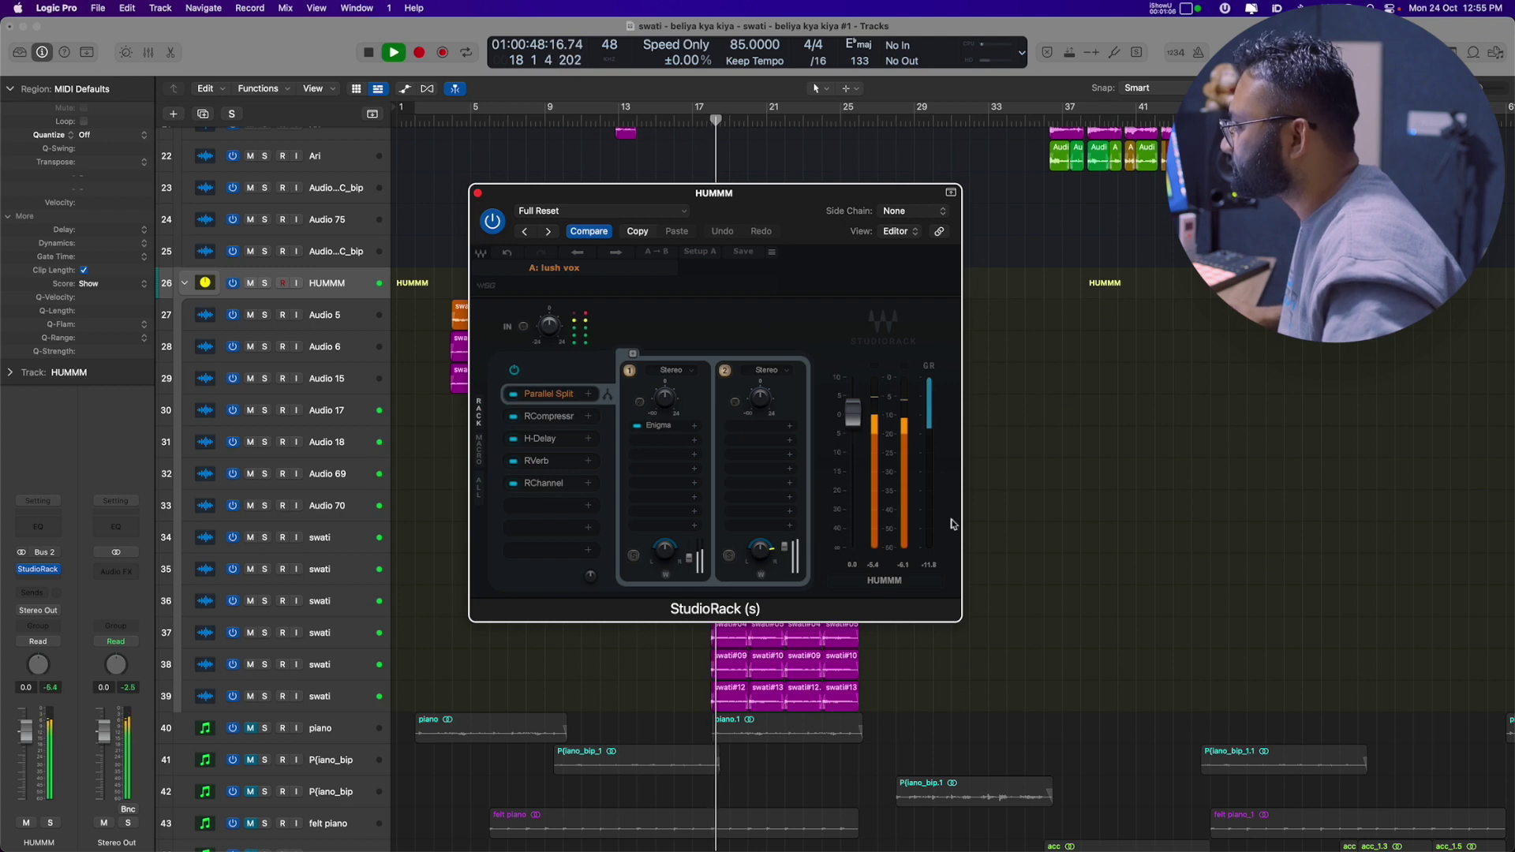
{"action": "key", "text": "space"}
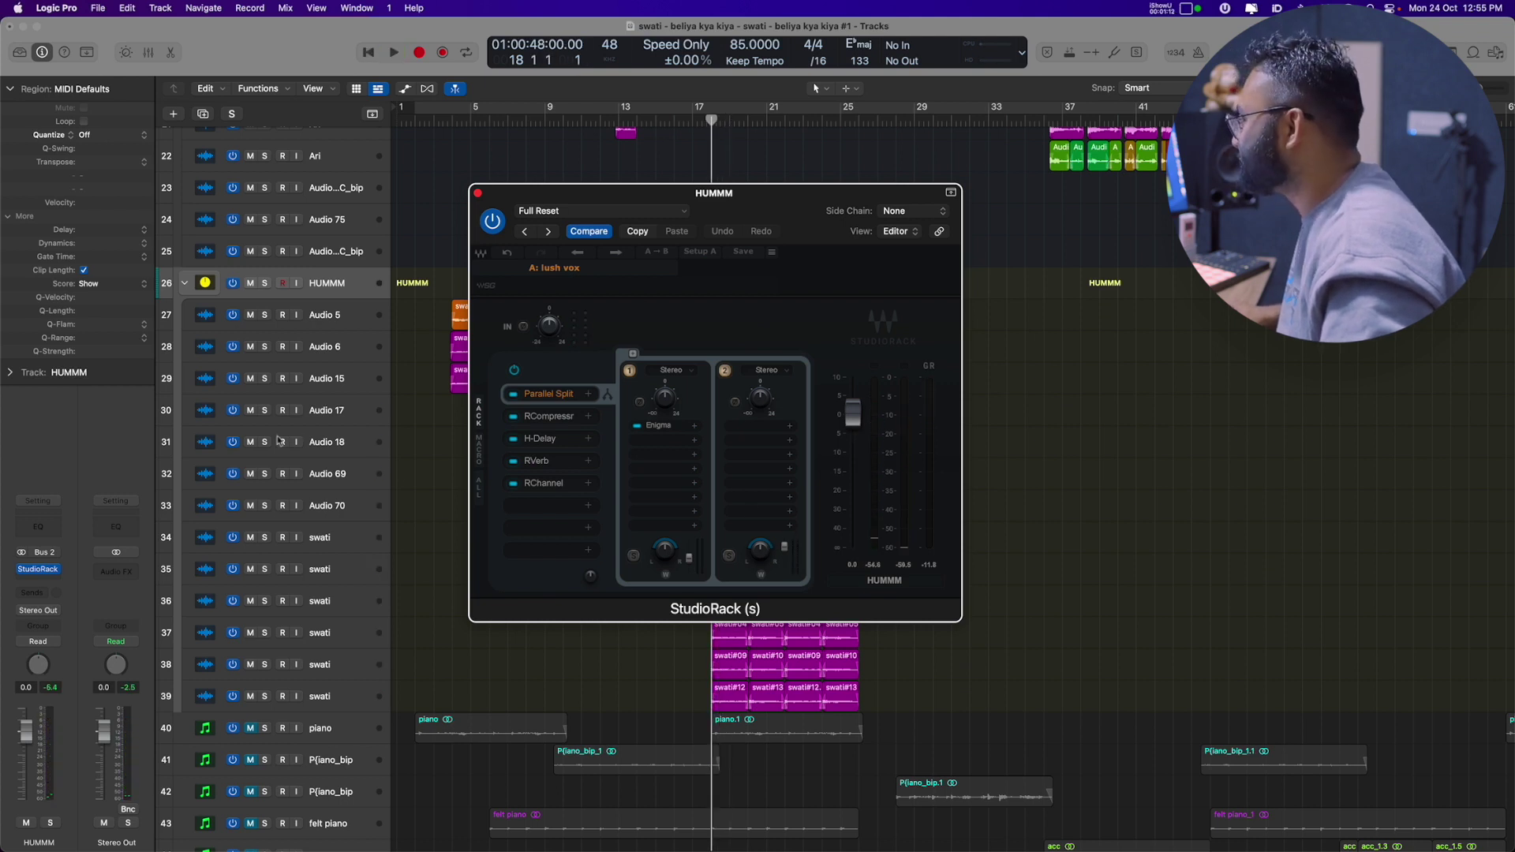
Step: Remove StudioRack from the HUMMM channel strip and select the F VOX track
{"action": "left_click", "coordinate": [57, 573]}
{"action": "scroll", "coordinate": [557, 363], "scroll_direction": "up", "scroll_amount": 15}
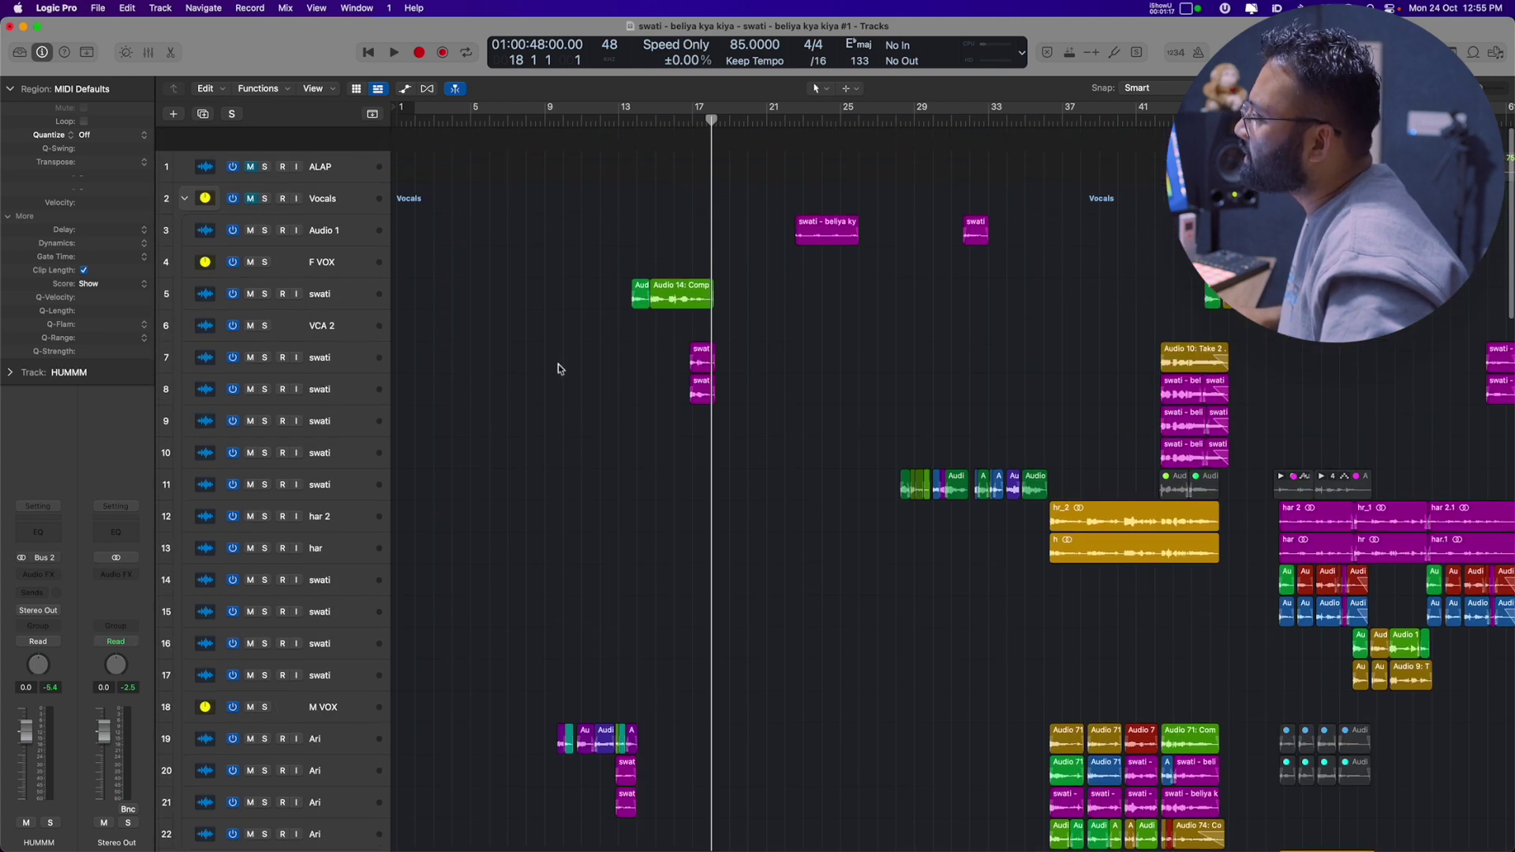
{"action": "left_click", "coordinate": [321, 244]}
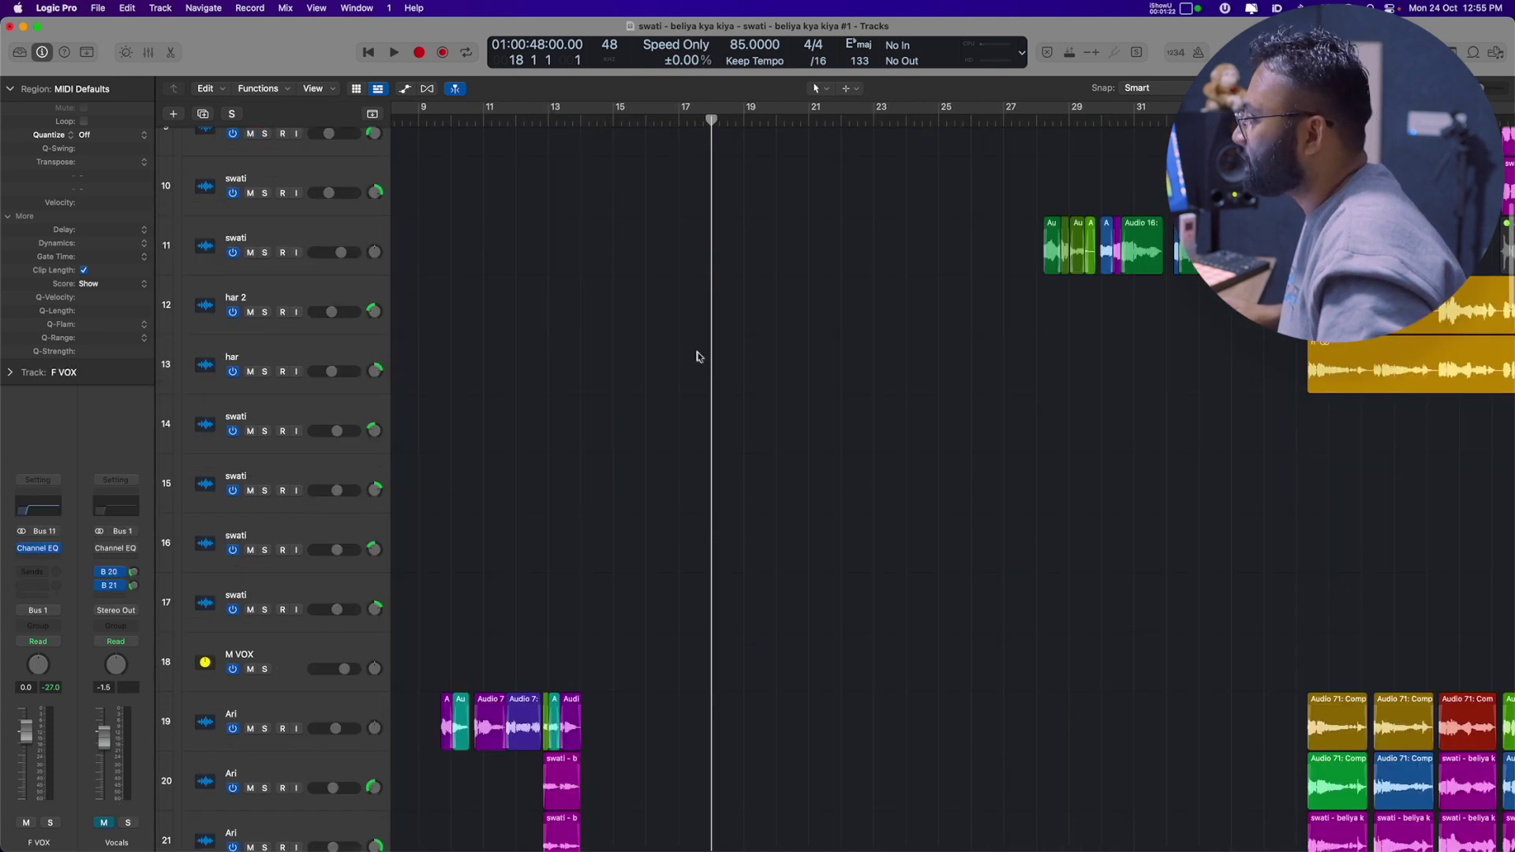
{"action": "key", "text": "super+Up"}
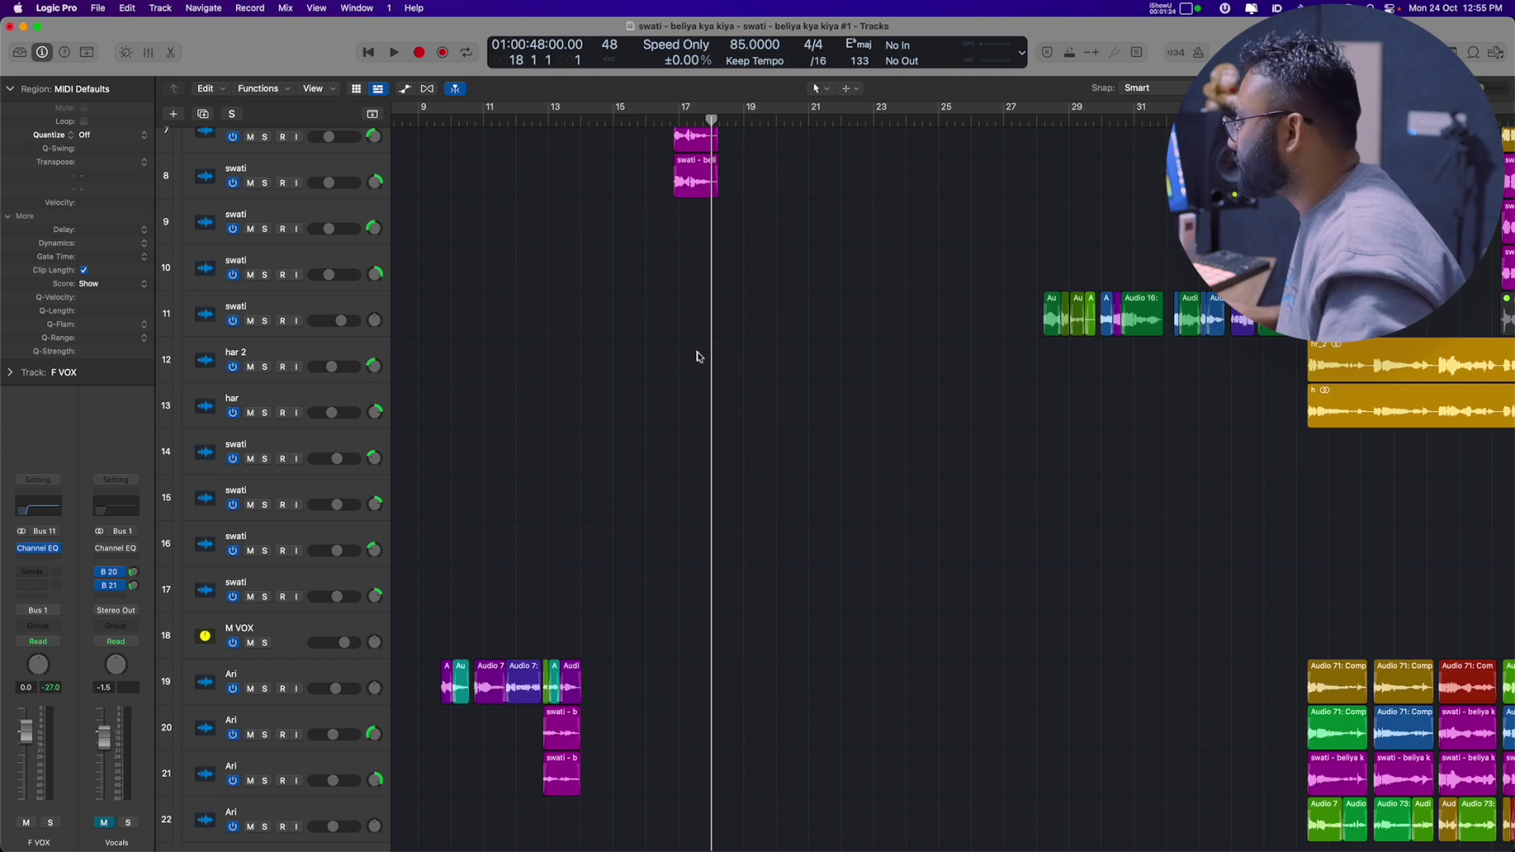
{"action": "scroll", "coordinate": [696, 357], "scroll_direction": "down", "scroll_amount": 5}
{"action": "left_click", "coordinate": [303, 482]}
{"action": "scroll", "coordinate": [548, 530], "scroll_direction": "up", "scroll_amount": 4}
{"action": "scroll", "coordinate": [550, 529], "scroll_direction": "down", "scroll_amount": 10}
{"action": "scroll", "coordinate": [549, 529], "scroll_direction": "up", "scroll_amount": 15}
{"action": "left_click", "coordinate": [293, 282]}
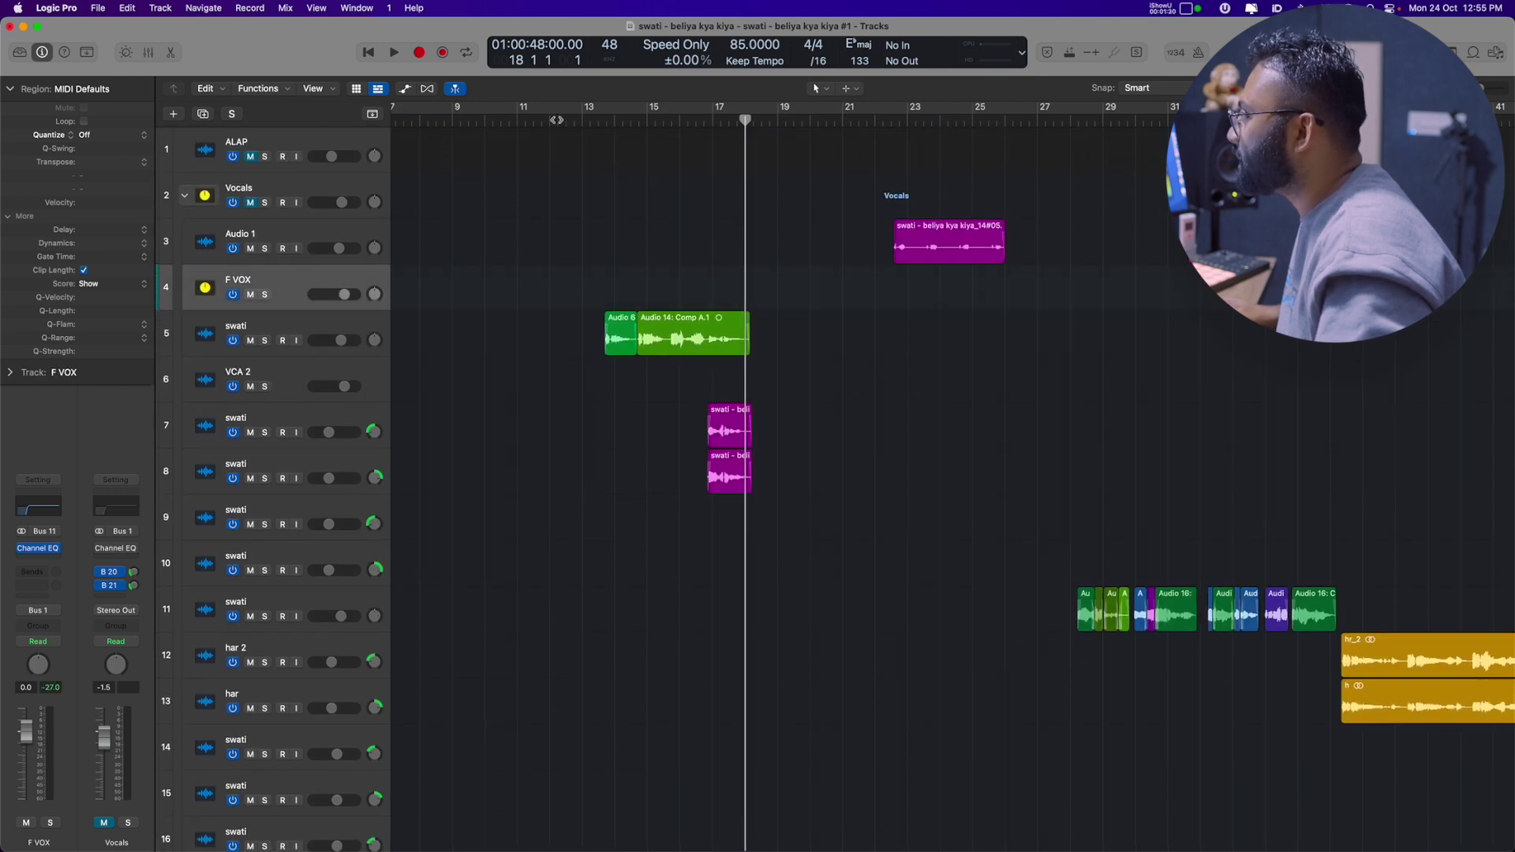
Step: Unmute the Vocals track stack and play its first vocal regions from bar 13
{"action": "left_click", "coordinate": [599, 117]}
{"action": "key", "text": "super+Right"}
{"action": "key", "text": "super+Right"}
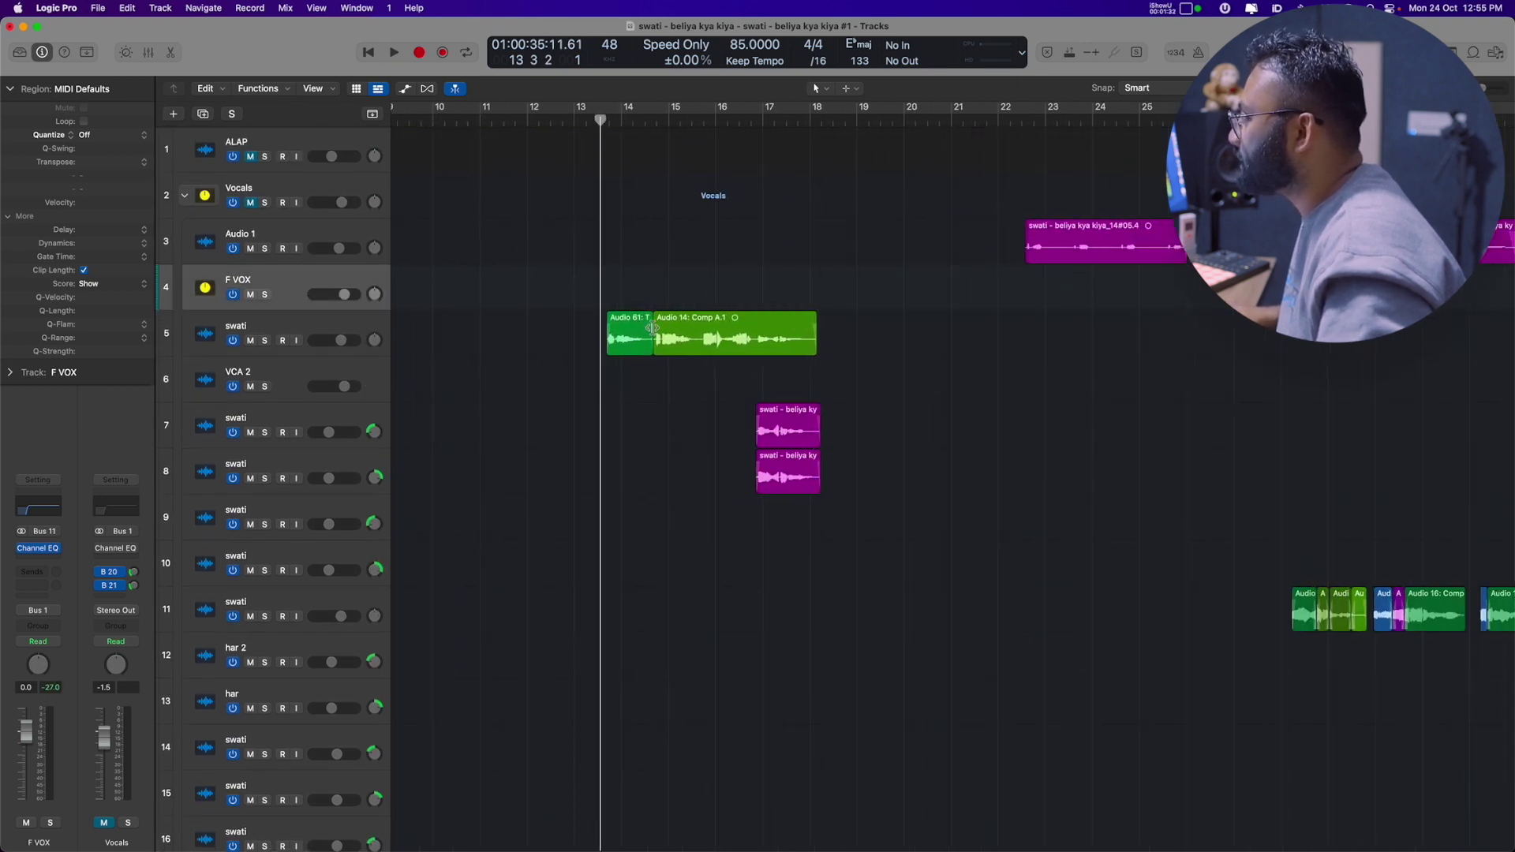
{"action": "key", "text": "space"}
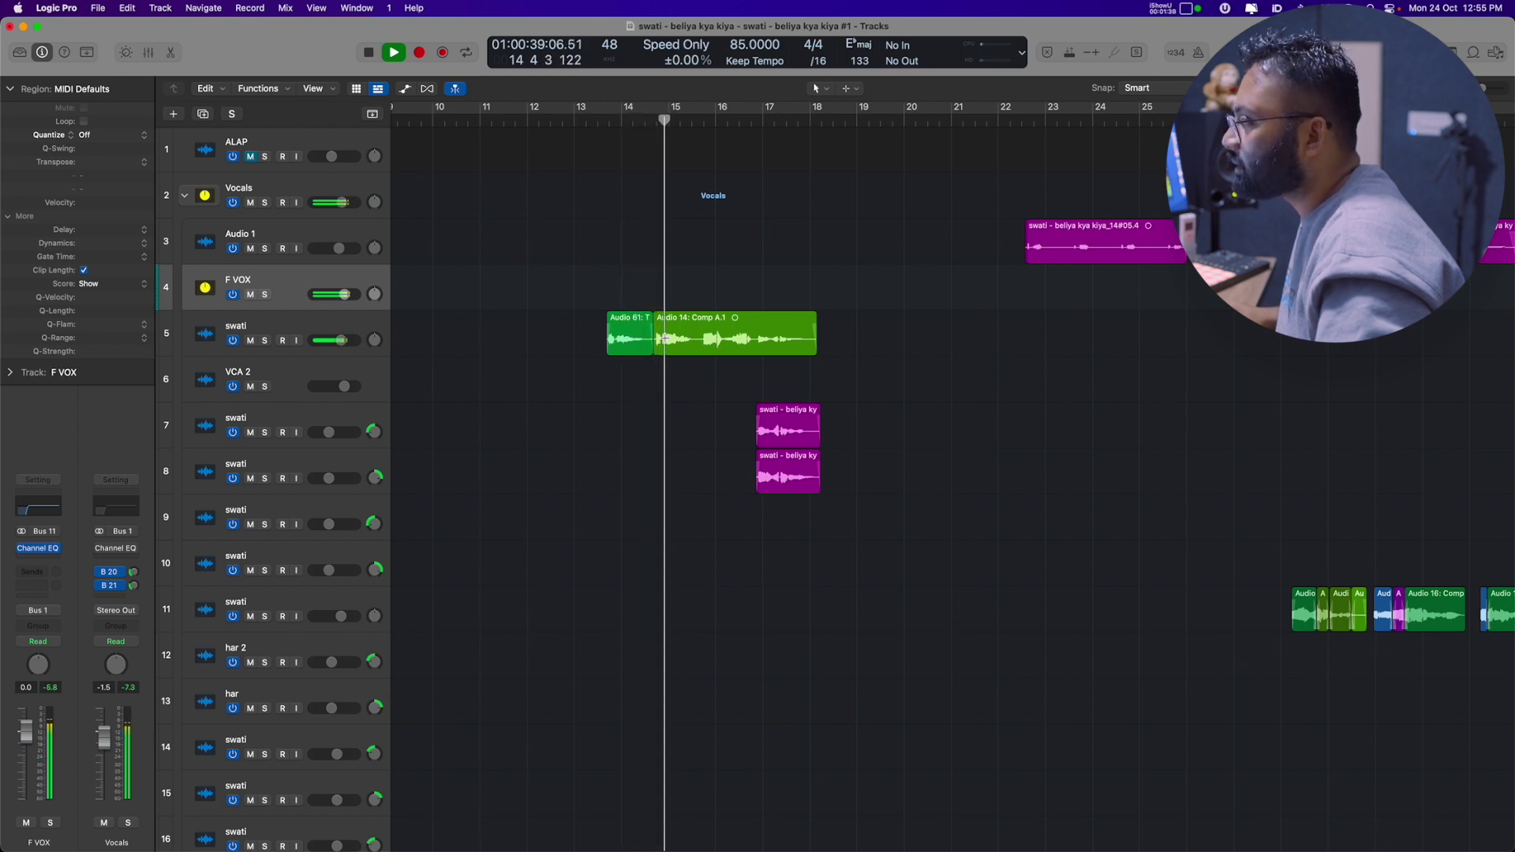
{"action": "key", "text": "space"}
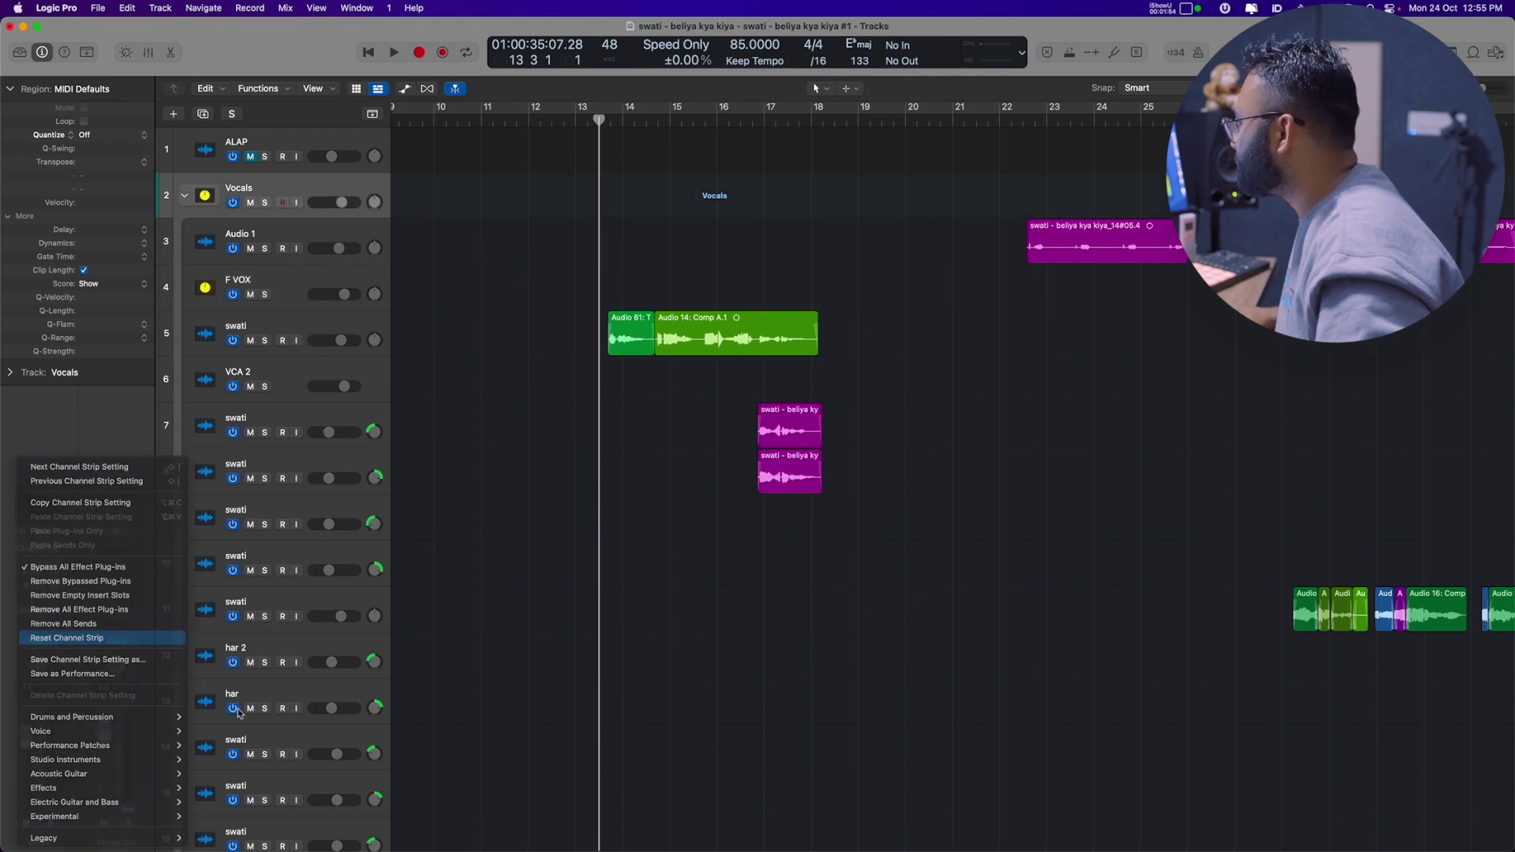
Step: Reset the Vocals channel strip and insert a stereo StudioRack as its audio effect
{"action": "left_click", "coordinate": [110, 636]}
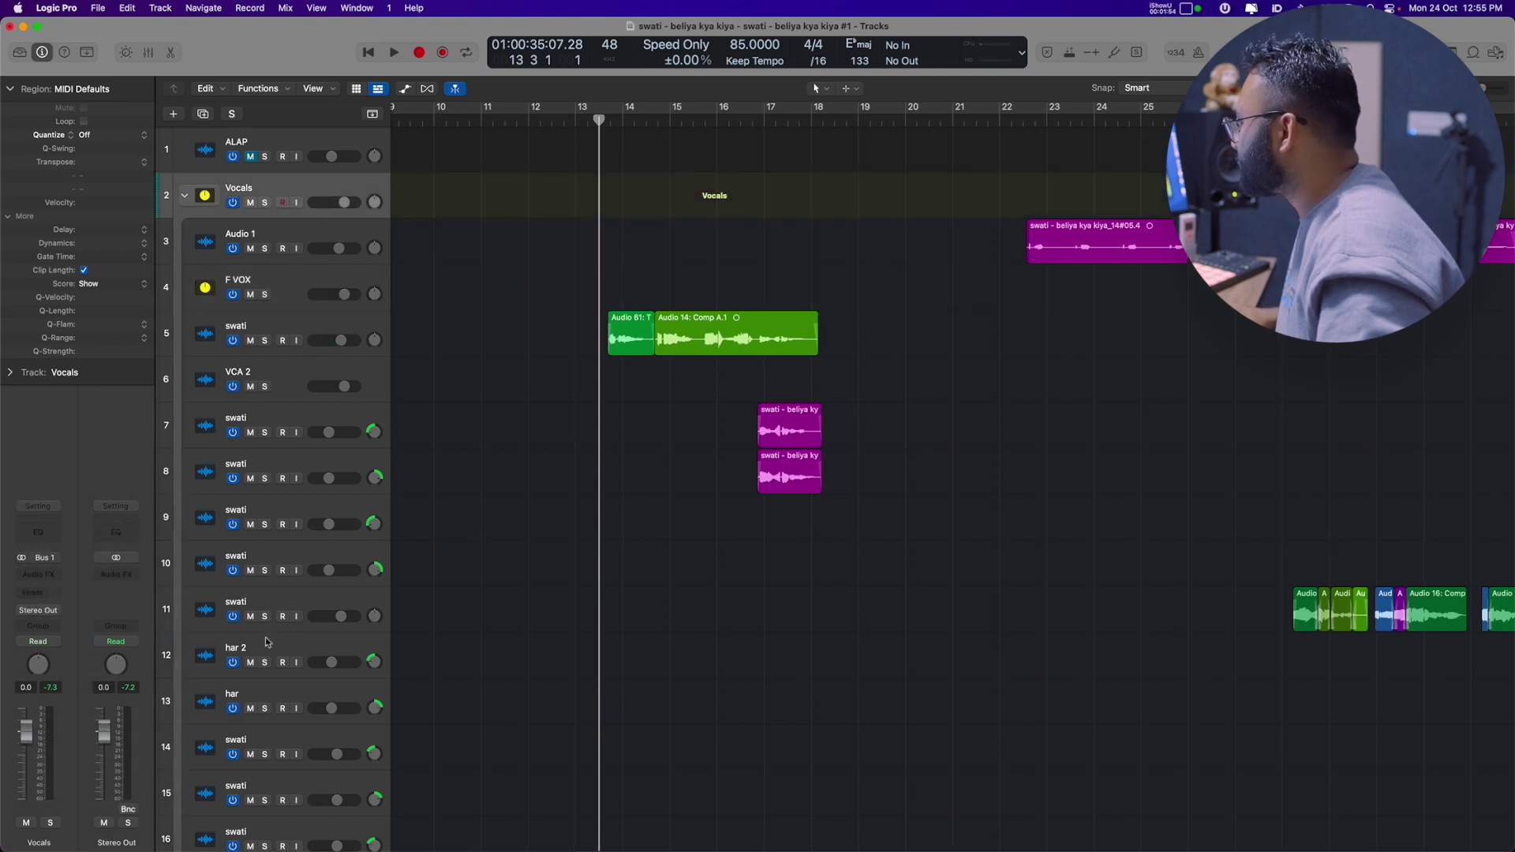
{"action": "left_click", "coordinate": [38, 574]}
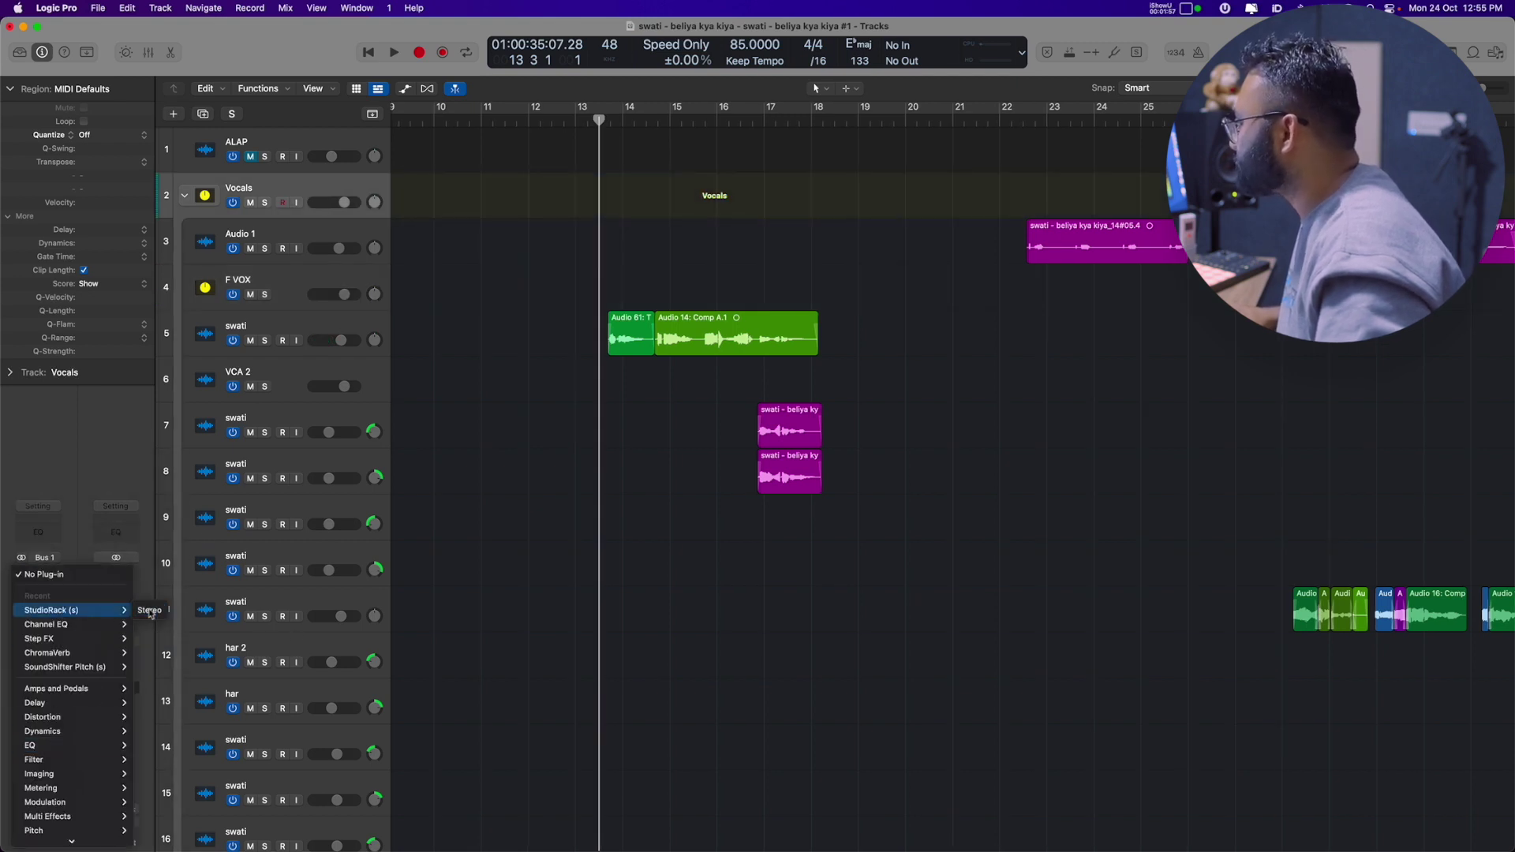
{"action": "left_click", "coordinate": [147, 612]}
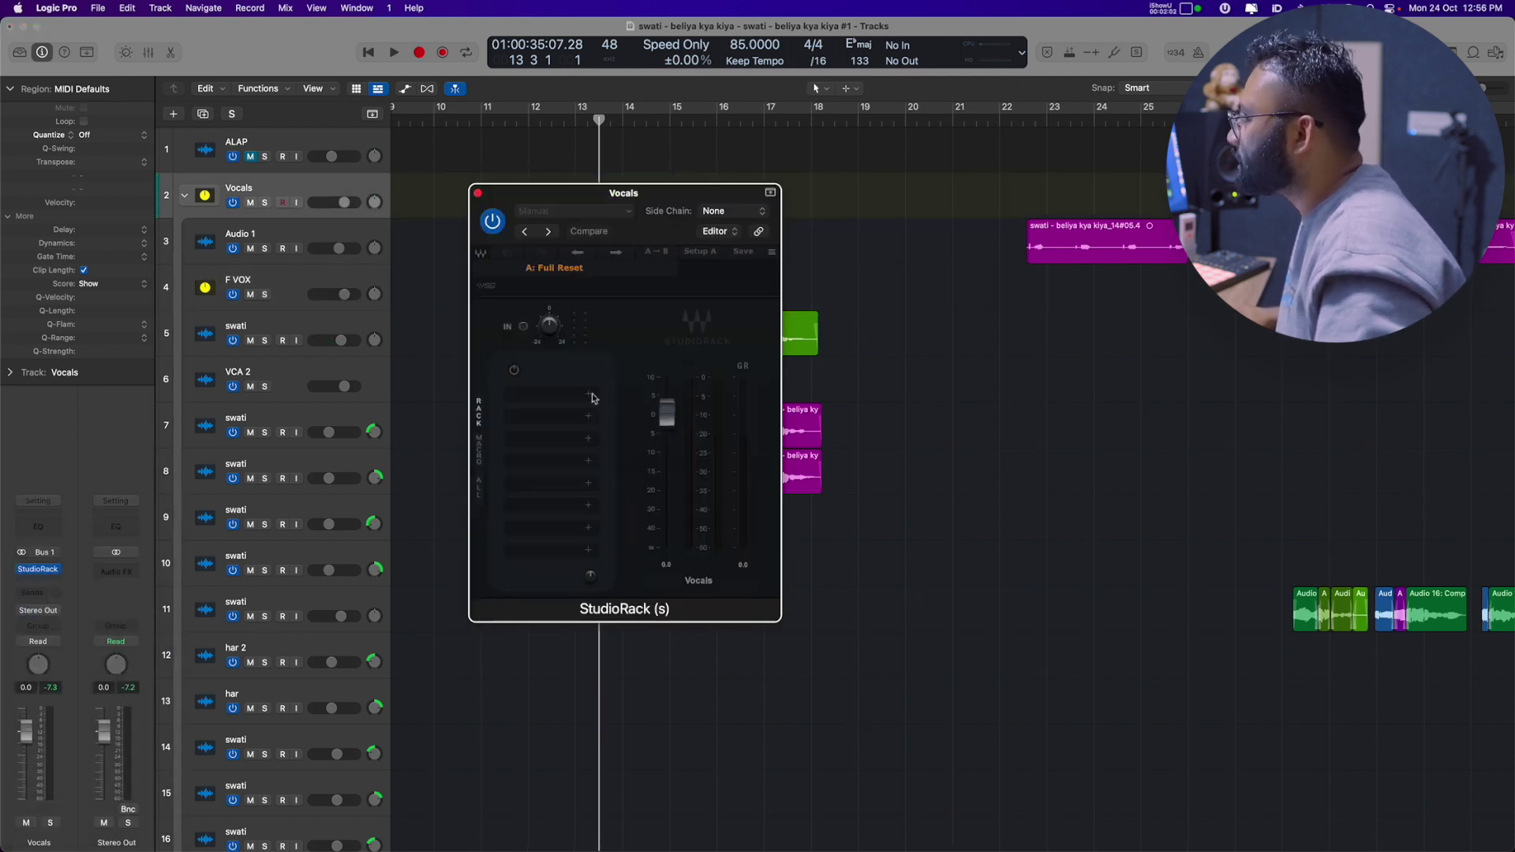
Step: Add the Q2 equalizer to the first slot of the Vocals StudioRack
{"action": "left_click", "coordinate": [575, 401]}
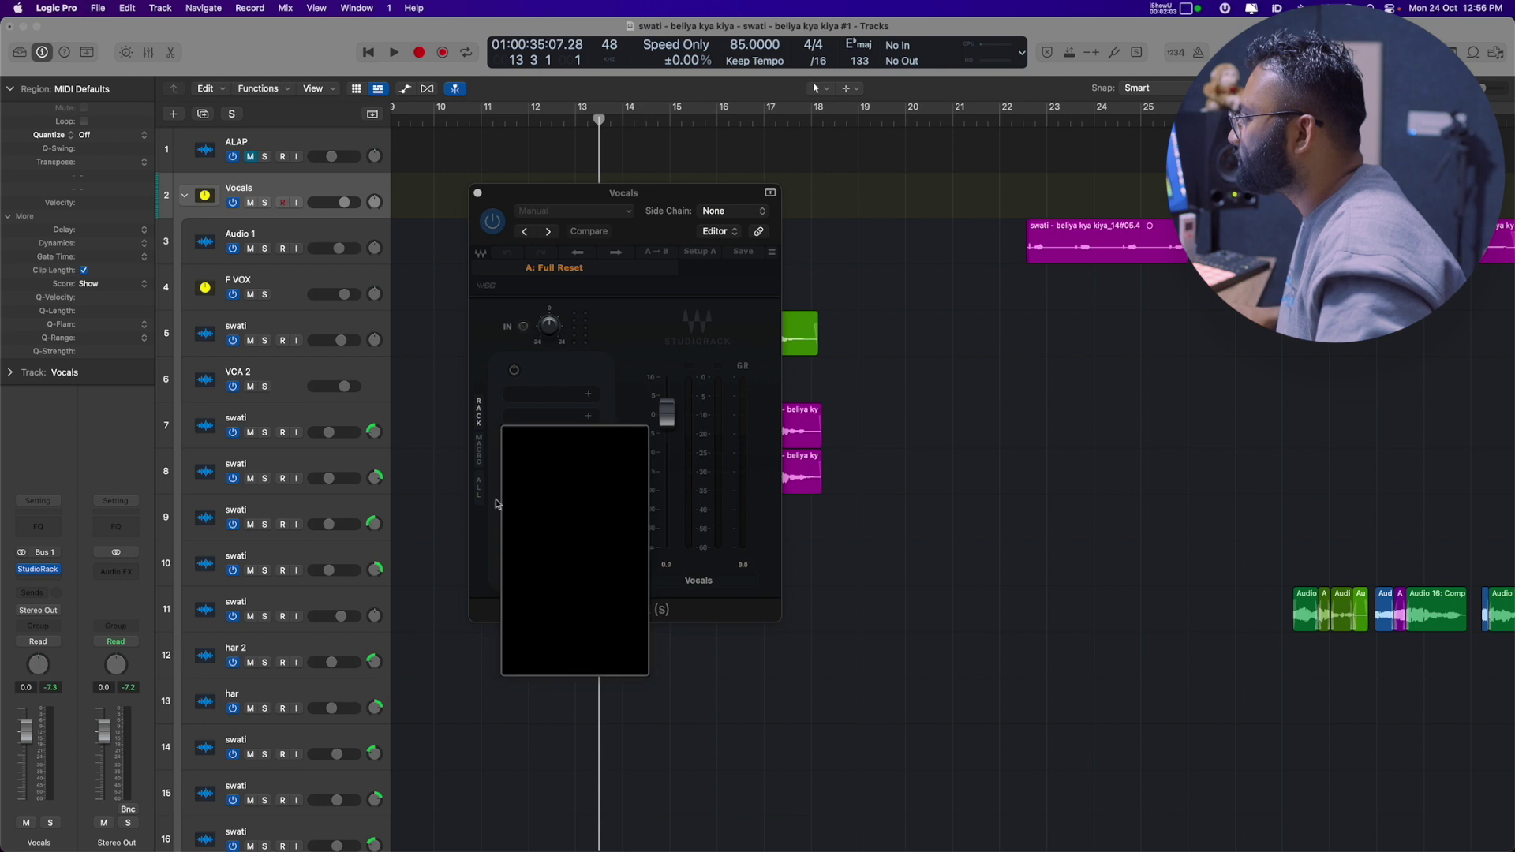
{"action": "left_click", "coordinate": [517, 530]}
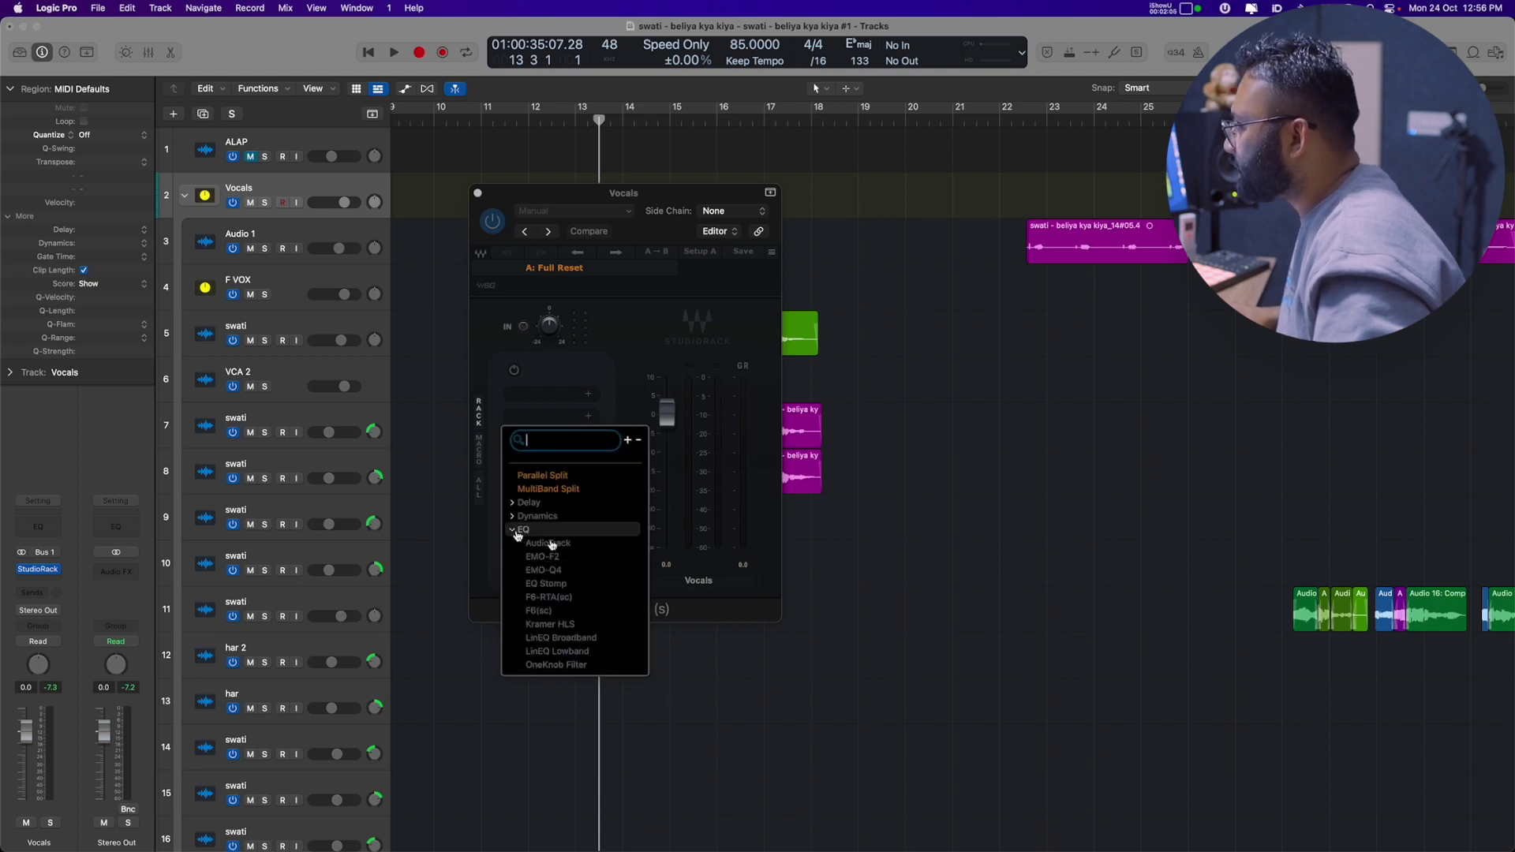
{"action": "scroll", "coordinate": [584, 608], "scroll_direction": "down", "scroll_amount": 3}
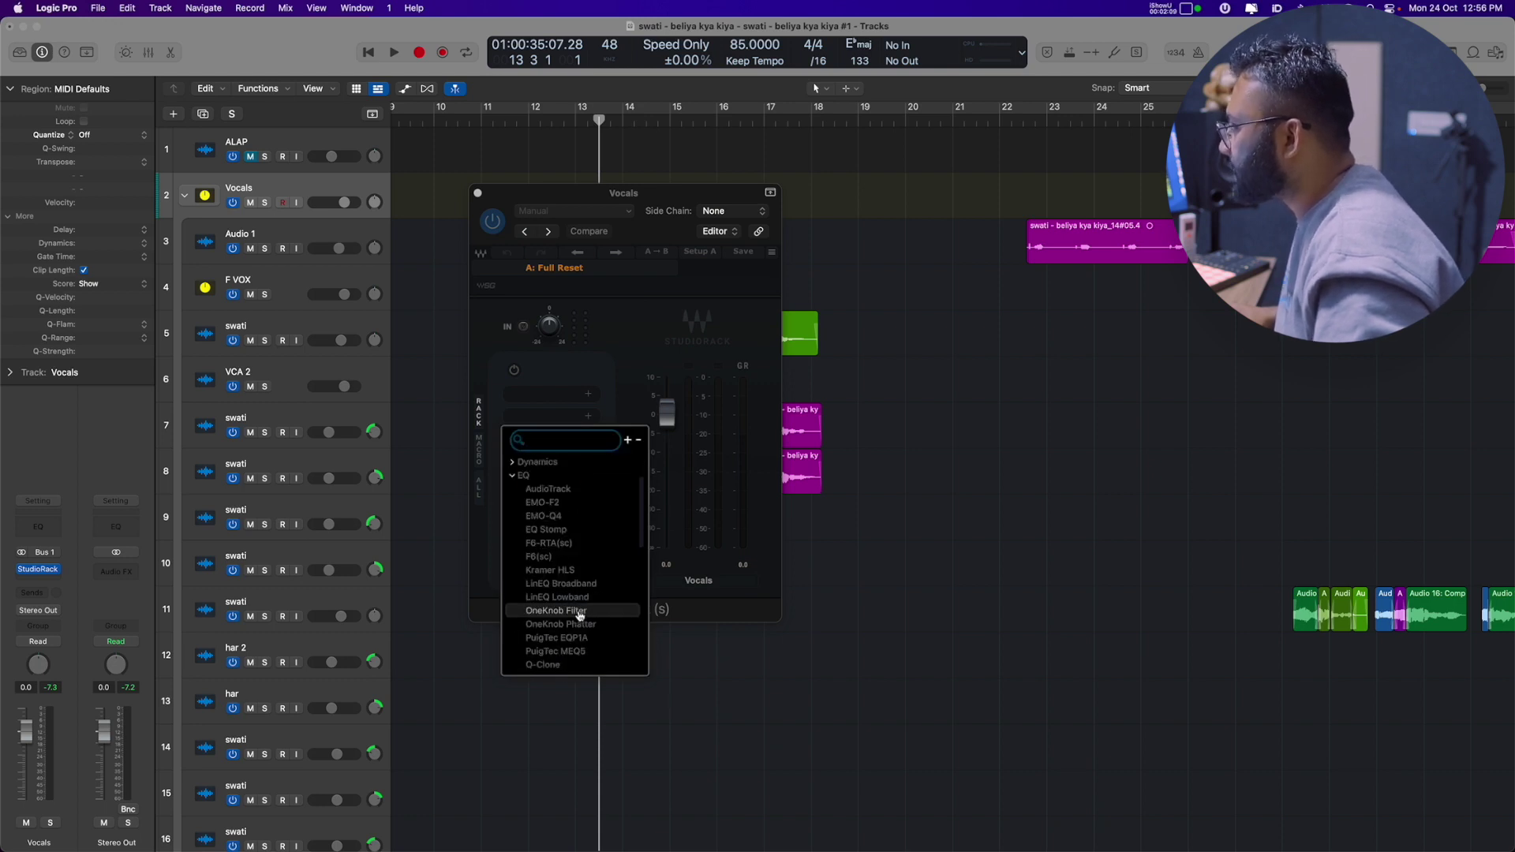
{"action": "scroll", "coordinate": [580, 617], "scroll_direction": "down", "scroll_amount": 5}
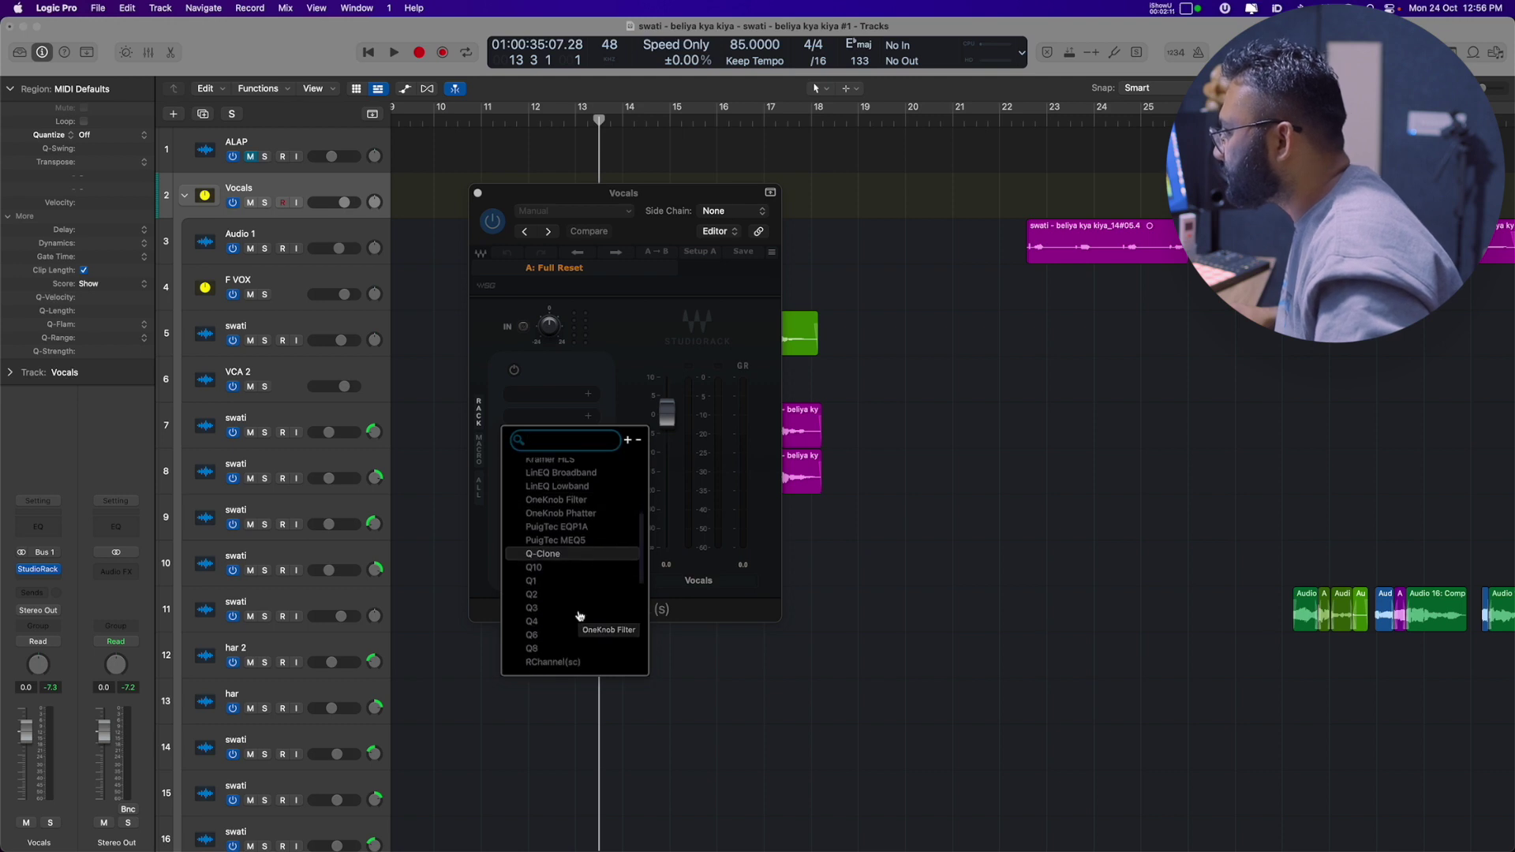
{"action": "left_click", "coordinate": [570, 593]}
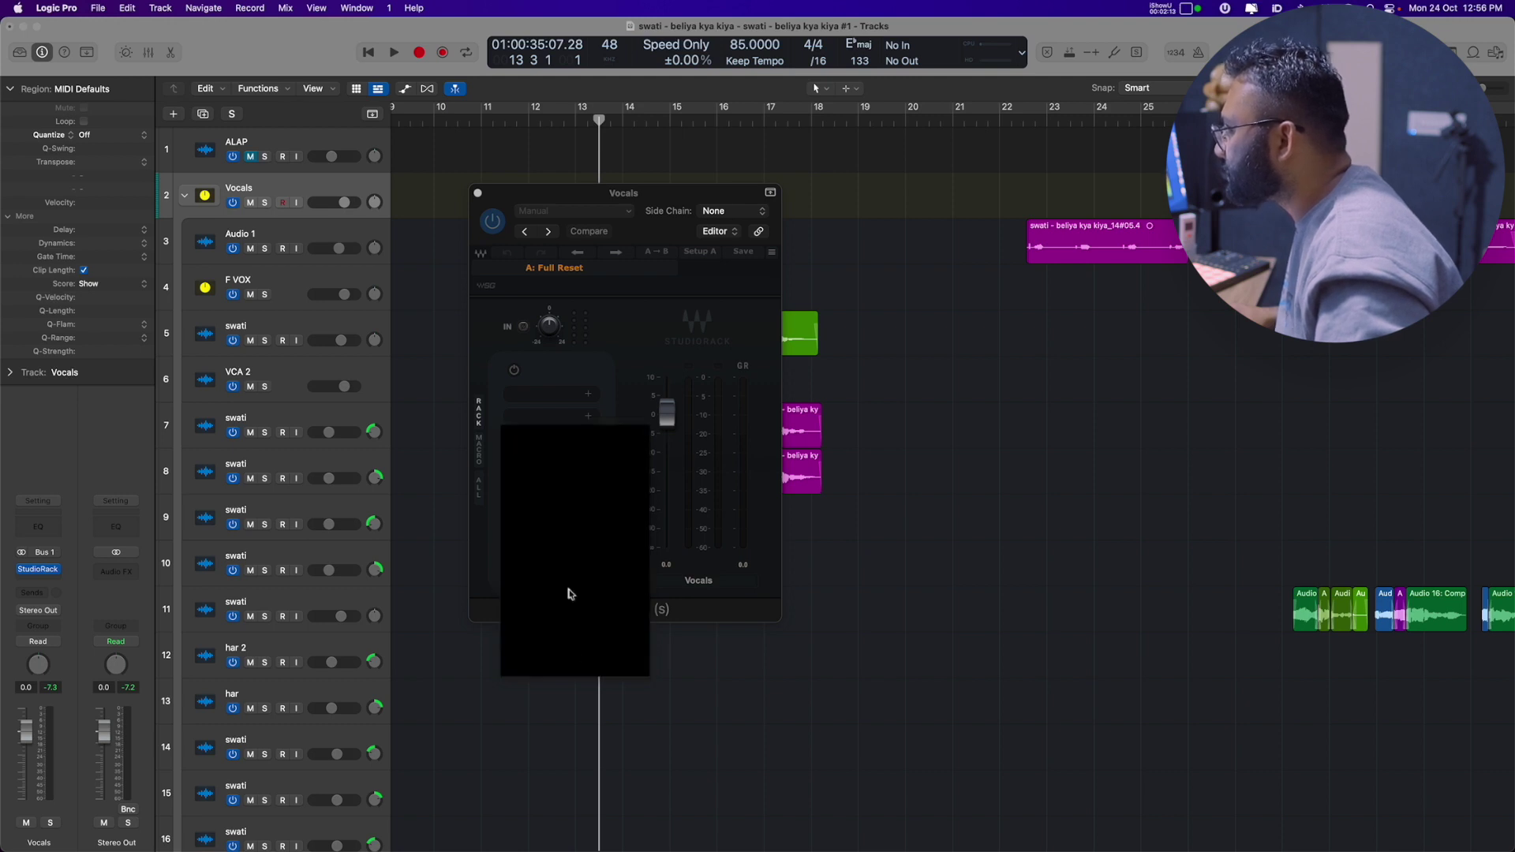
Step: Make Q2's band 1 a high-pass filter at about 127 Hz and play the vocals with F VOX soloed
{"action": "left_click_drag", "start_coordinate": [530, 382], "coordinate": [537, 447]}
{"action": "left_click", "coordinate": [870, 575]}
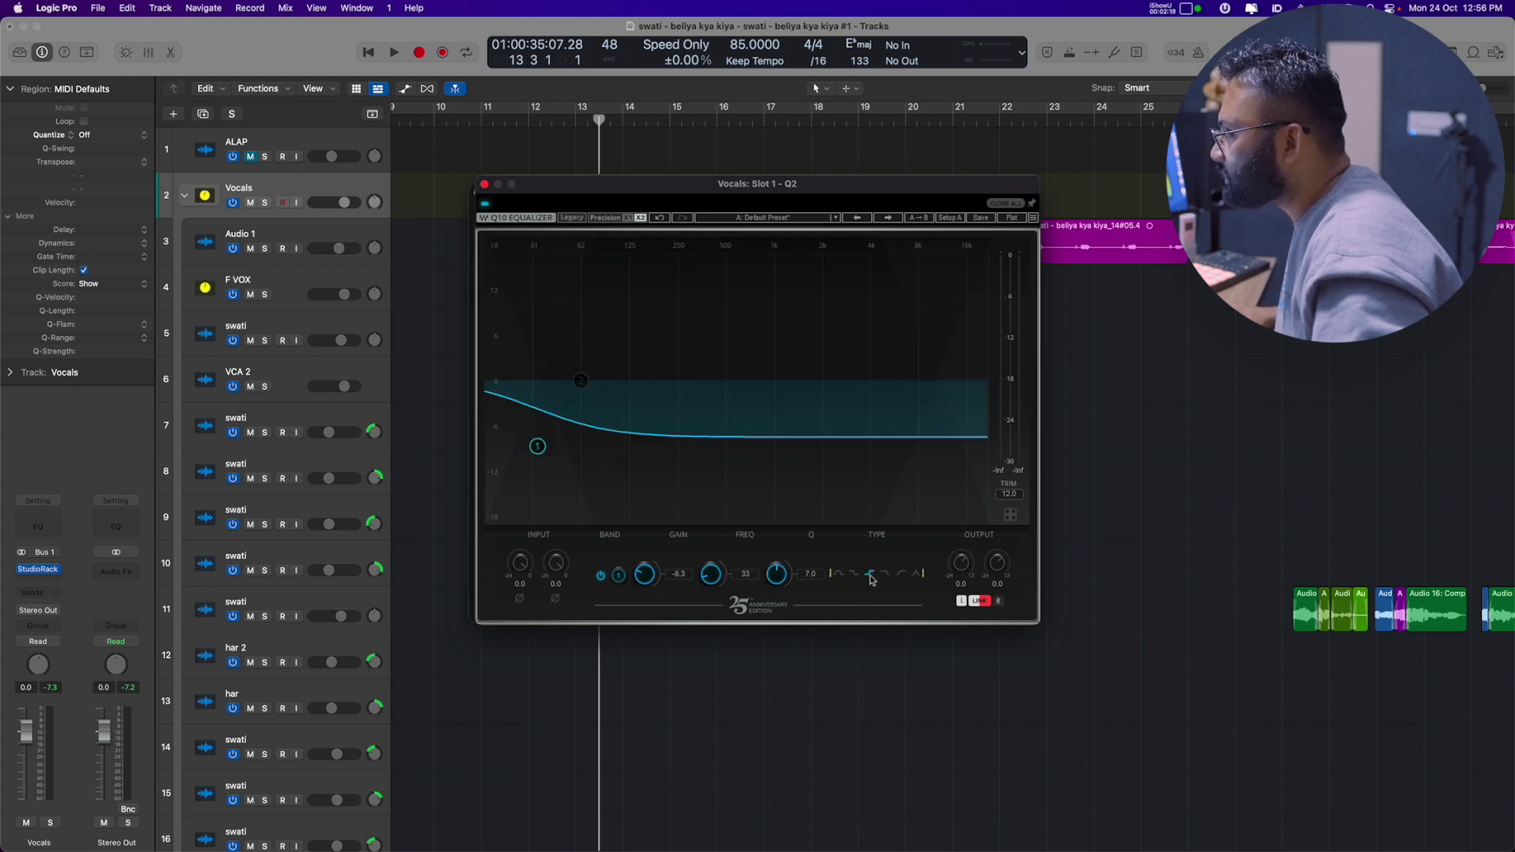
{"action": "left_click", "coordinate": [887, 575]}
{"action": "left_click", "coordinate": [902, 575]}
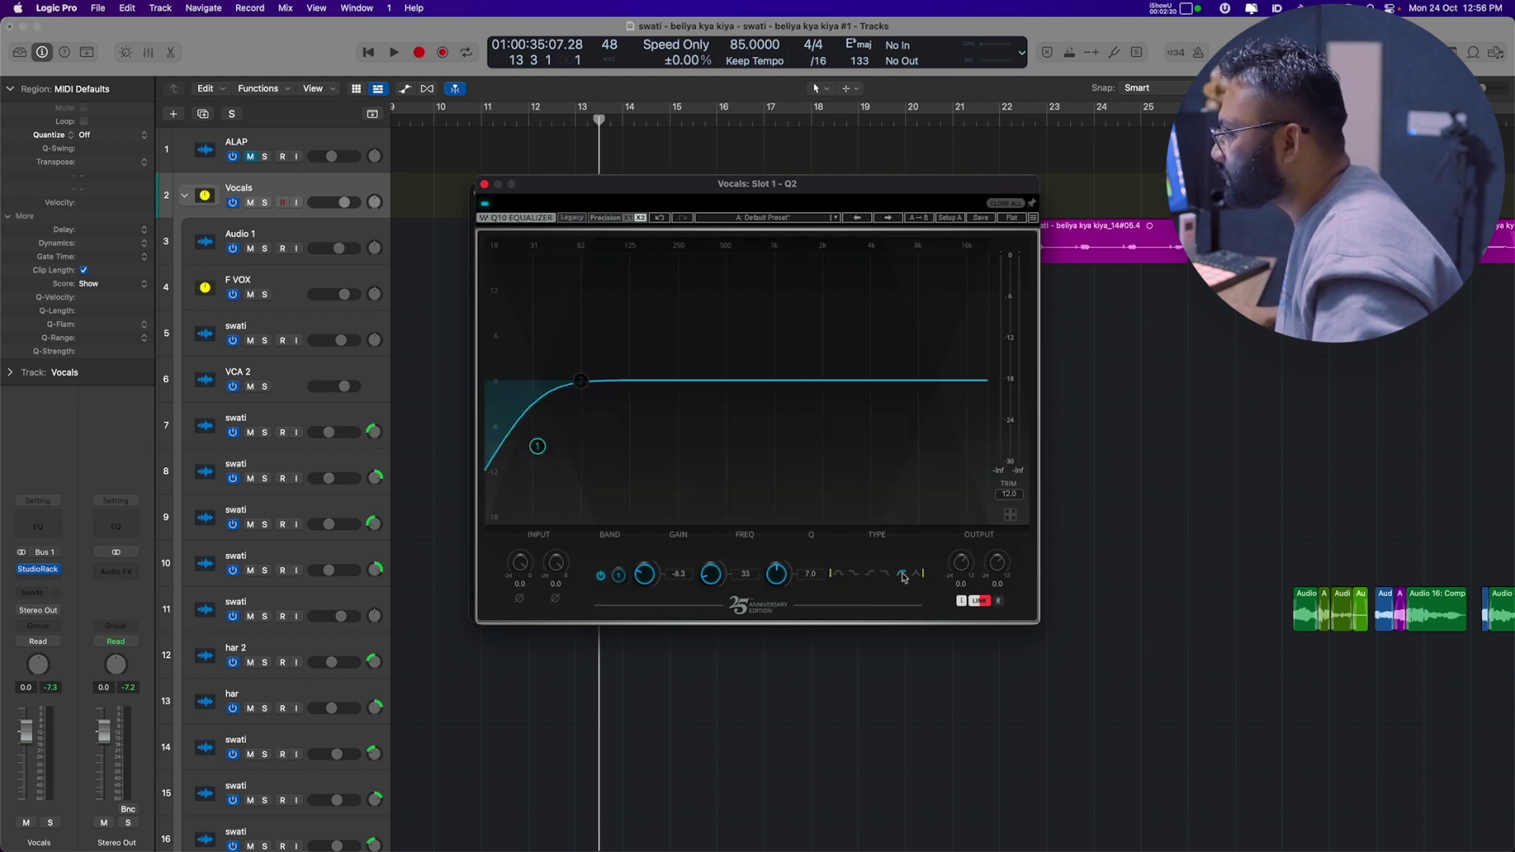
{"action": "left_click_drag", "start_coordinate": [539, 447], "coordinate": [587, 448]}
{"action": "mouse_move", "coordinate": [658, 448]}
{"action": "left_mouse_down"}
{"action": "mouse_move", "coordinate": [671, 450]}
{"action": "mouse_move", "coordinate": [628, 452]}
{"action": "left_mouse_up"}
{"action": "key", "text": "space"}
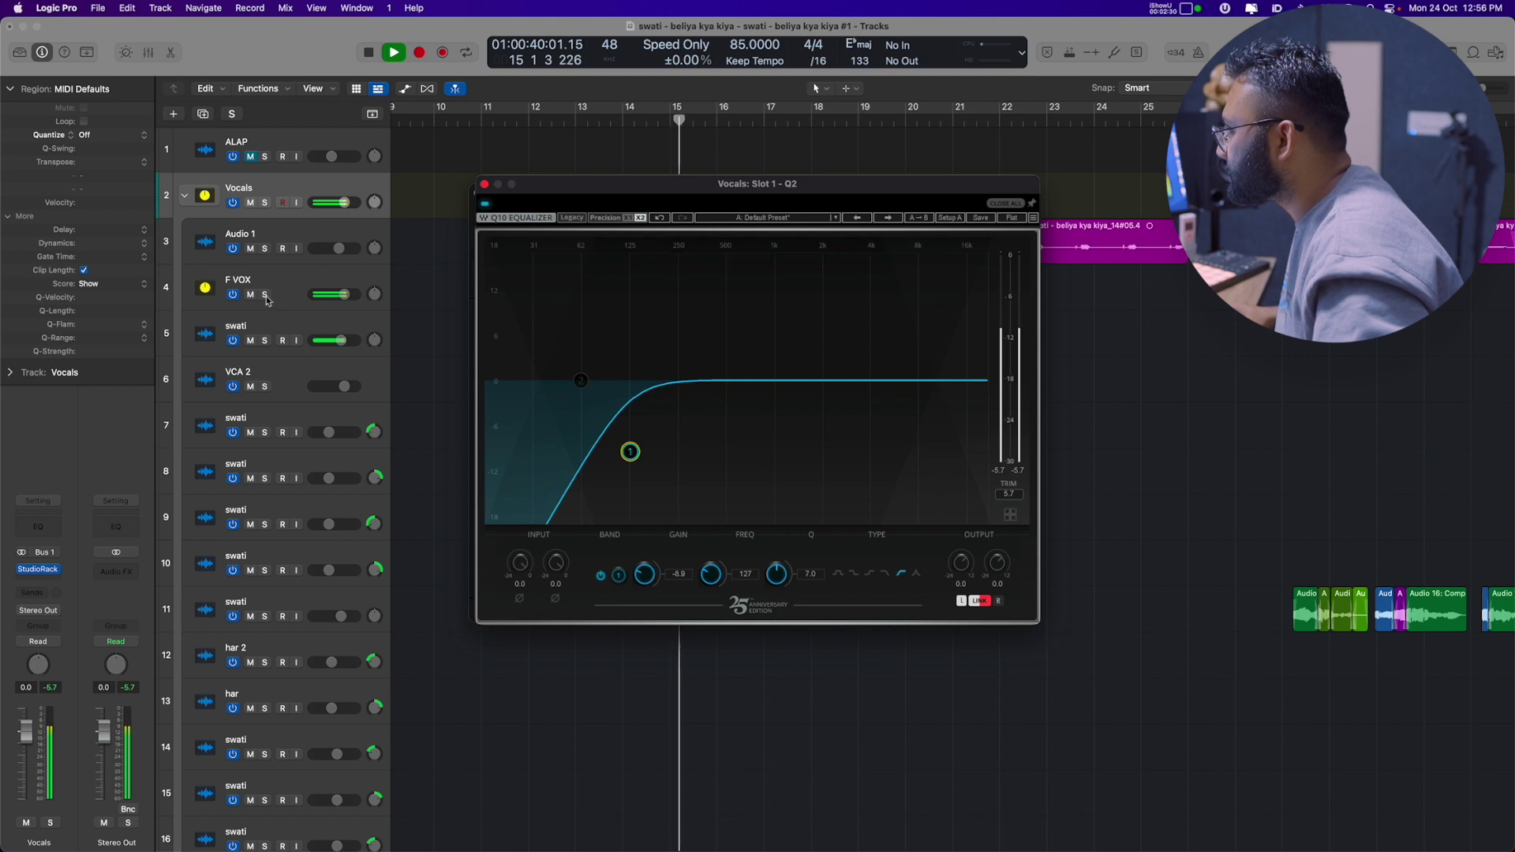
{"action": "left_click", "coordinate": [265, 295]}
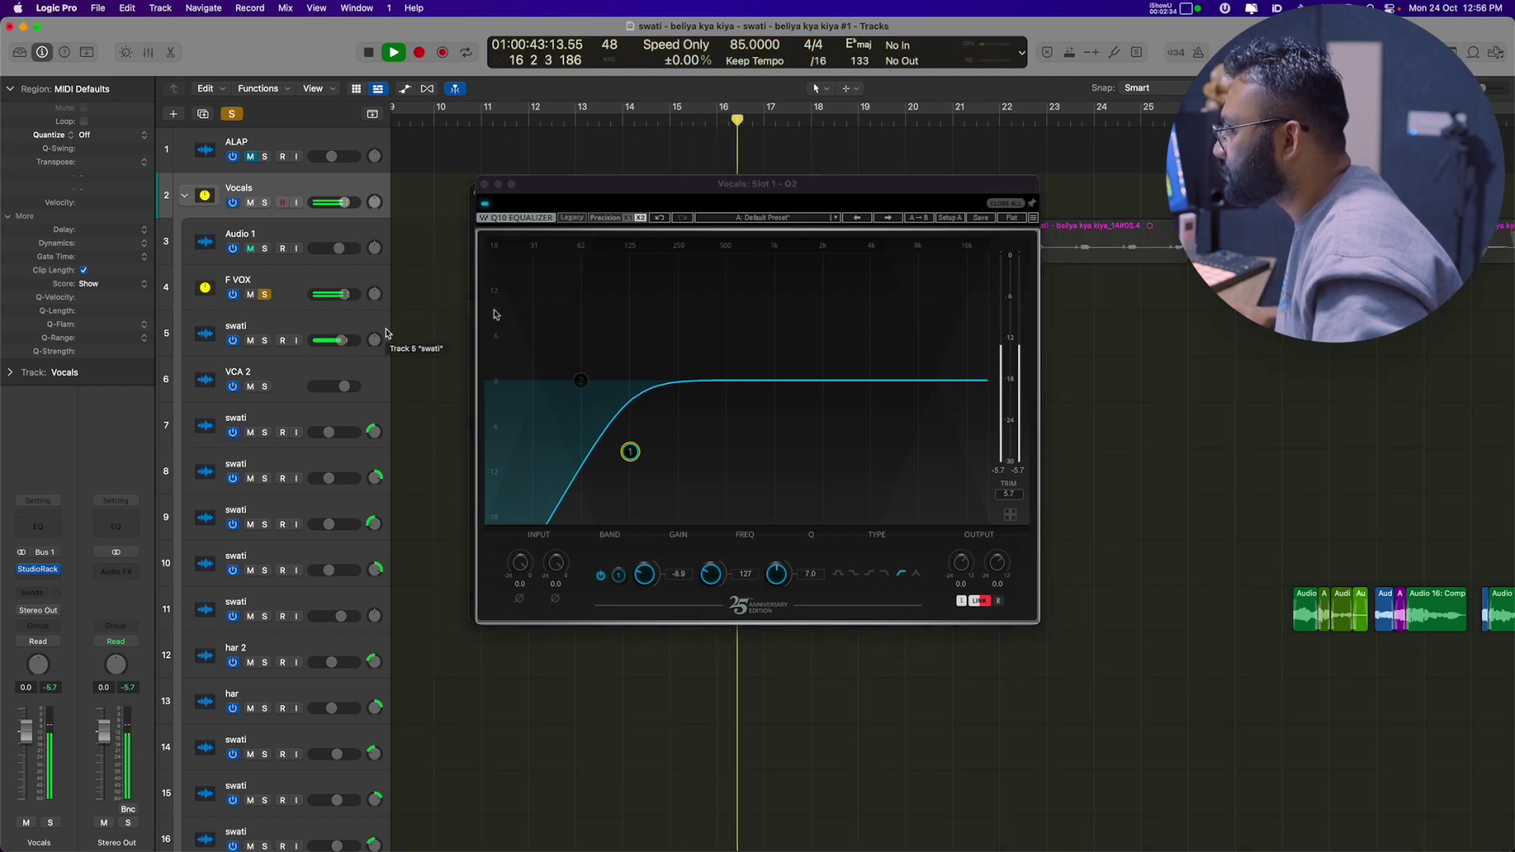
Step: Move the Q2 window aside and add the CLA-3A compressor to StudioRack's second slot
{"action": "left_click_drag", "start_coordinate": [797, 185], "coordinate": [820, 327]}
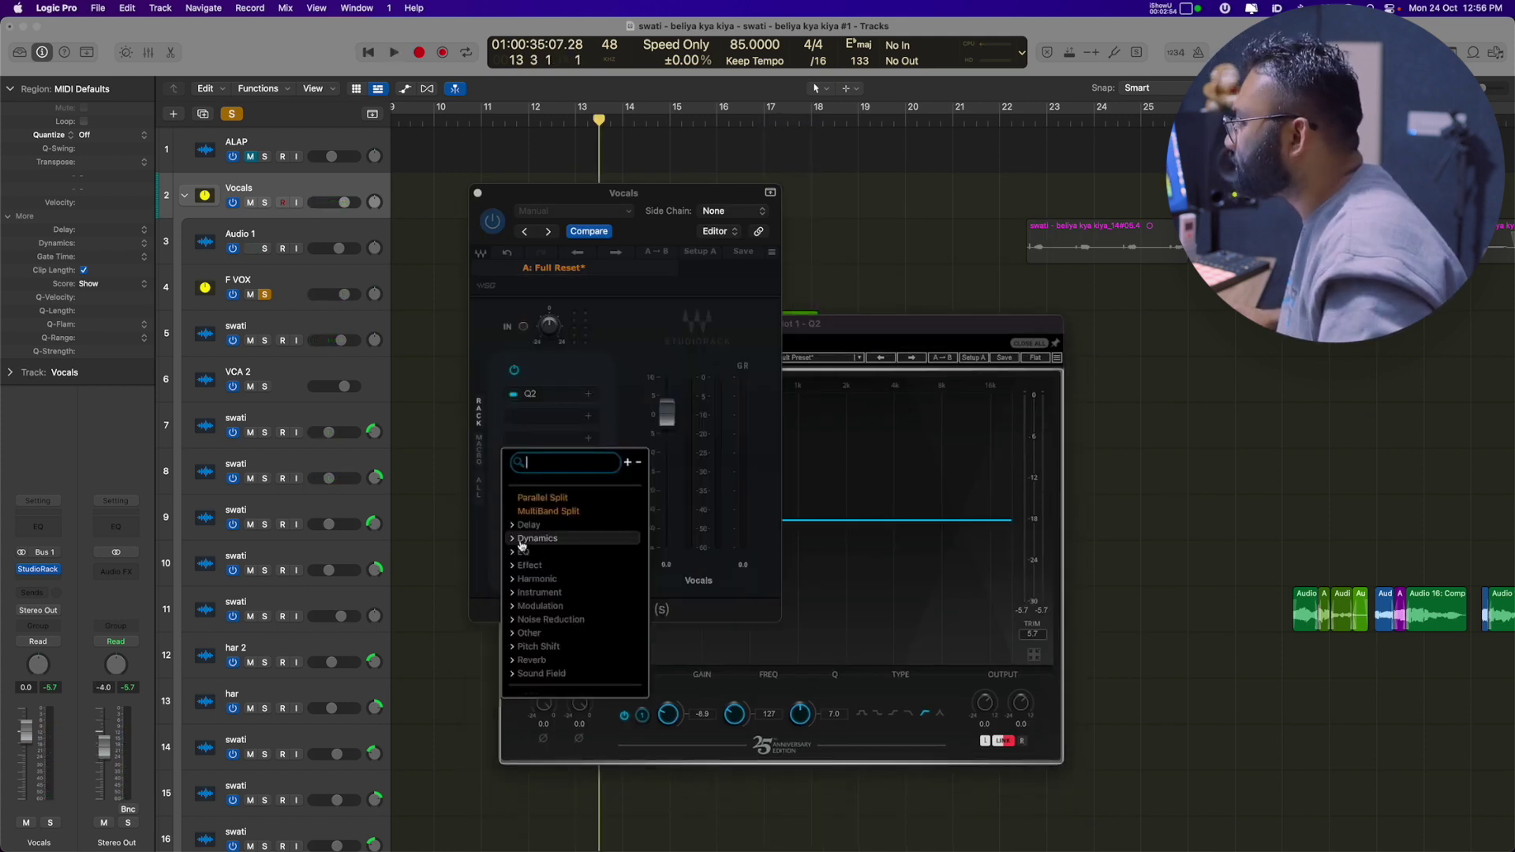
{"action": "left_click", "coordinate": [520, 542]}
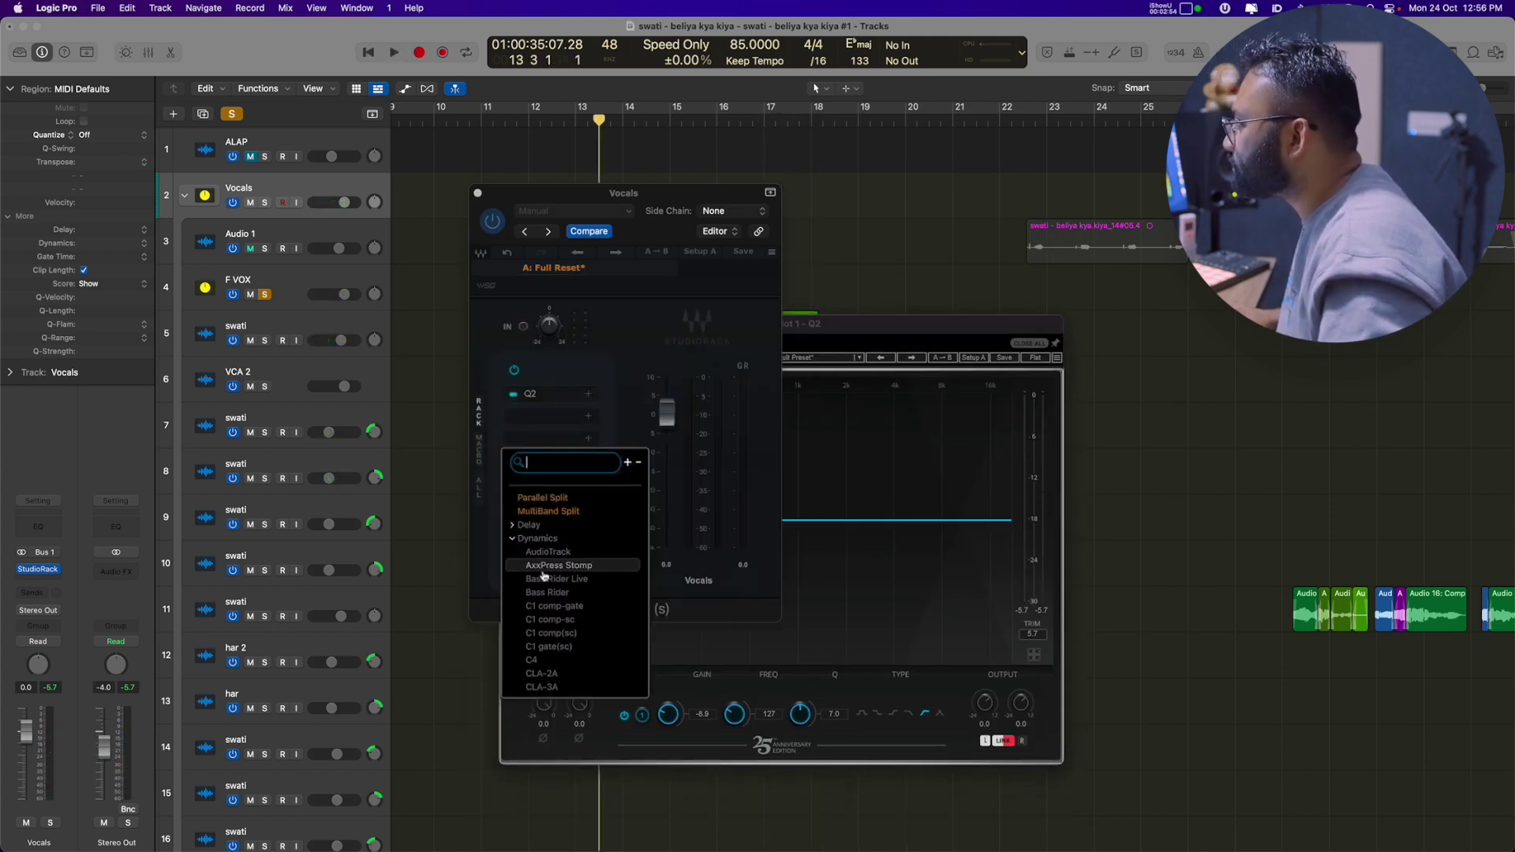
{"action": "left_click", "coordinate": [564, 688]}
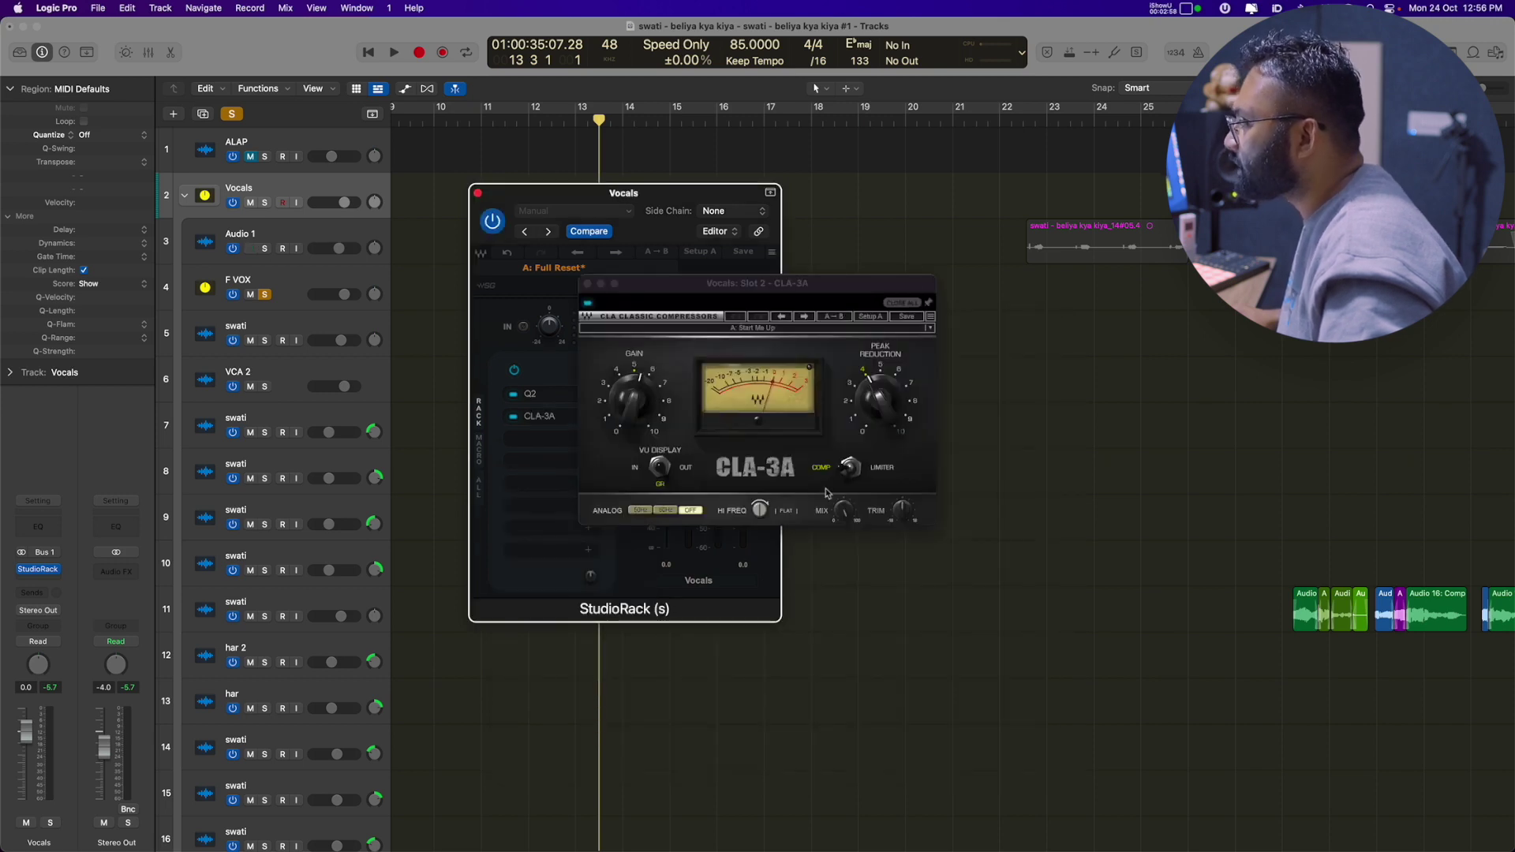
Step: Raise the CLA-3A's peak reduction to about 5.37 during vocal playback, and stop playback
{"action": "key", "text": "space"}
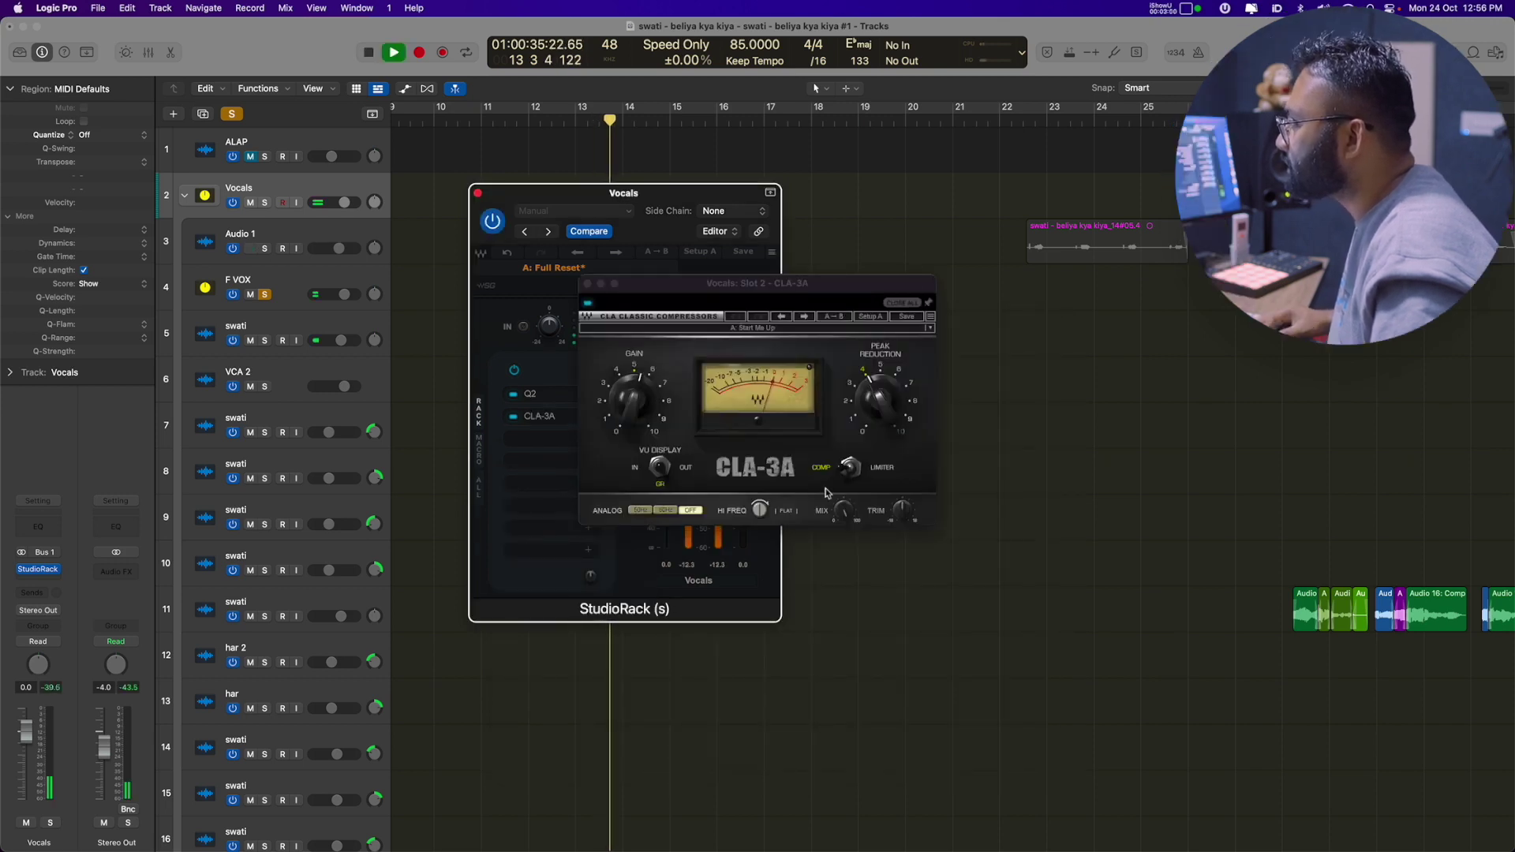
{"action": "left_click", "coordinate": [889, 410]}
{"action": "scroll", "coordinate": [890, 410], "scroll_direction": "up", "scroll_amount": 5}
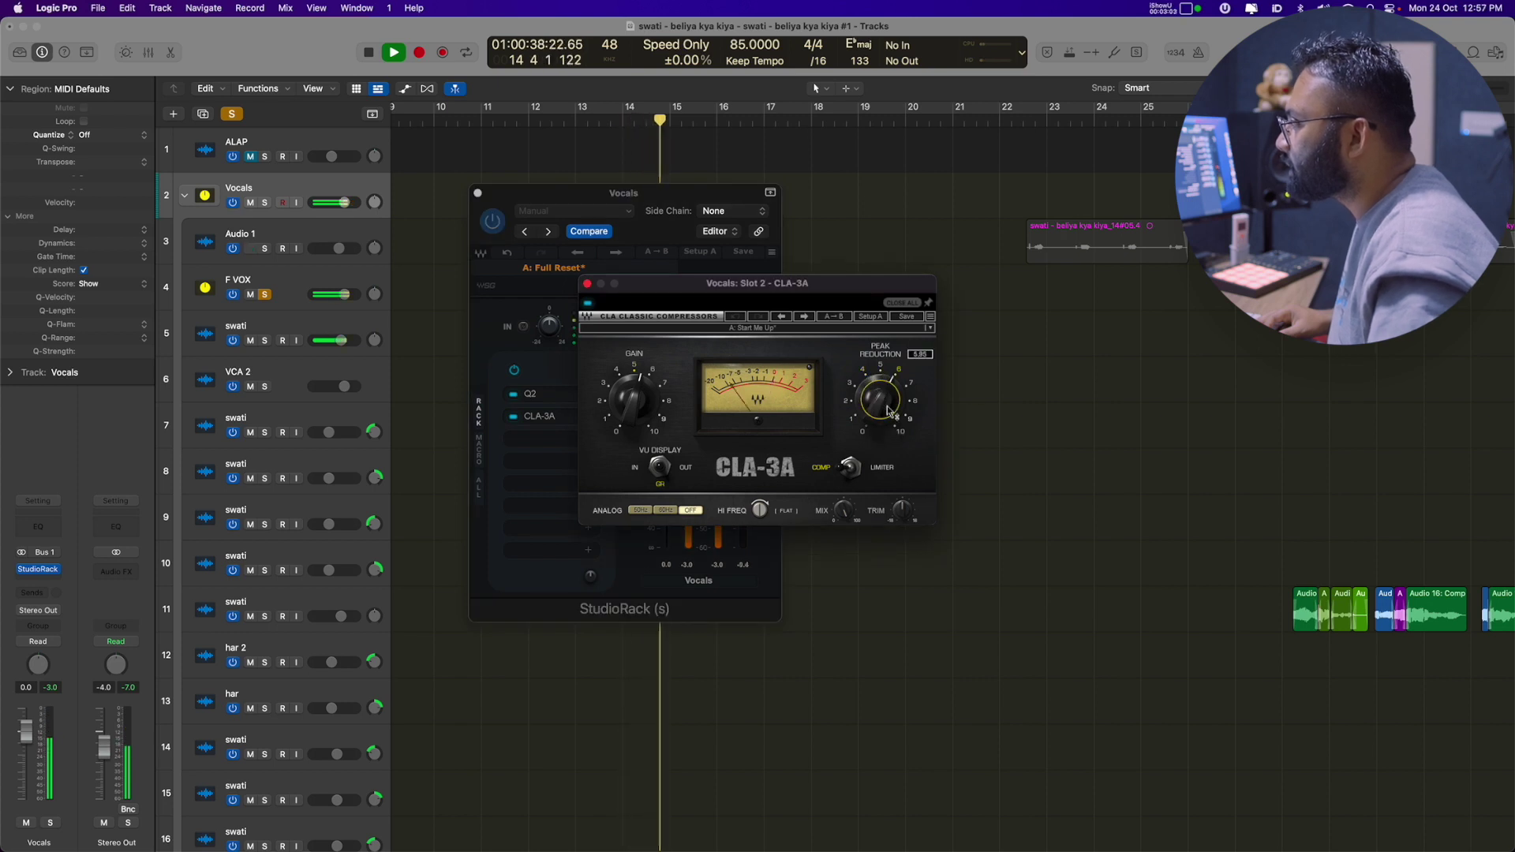
{"action": "scroll", "coordinate": [889, 410], "scroll_direction": "down", "scroll_amount": 1}
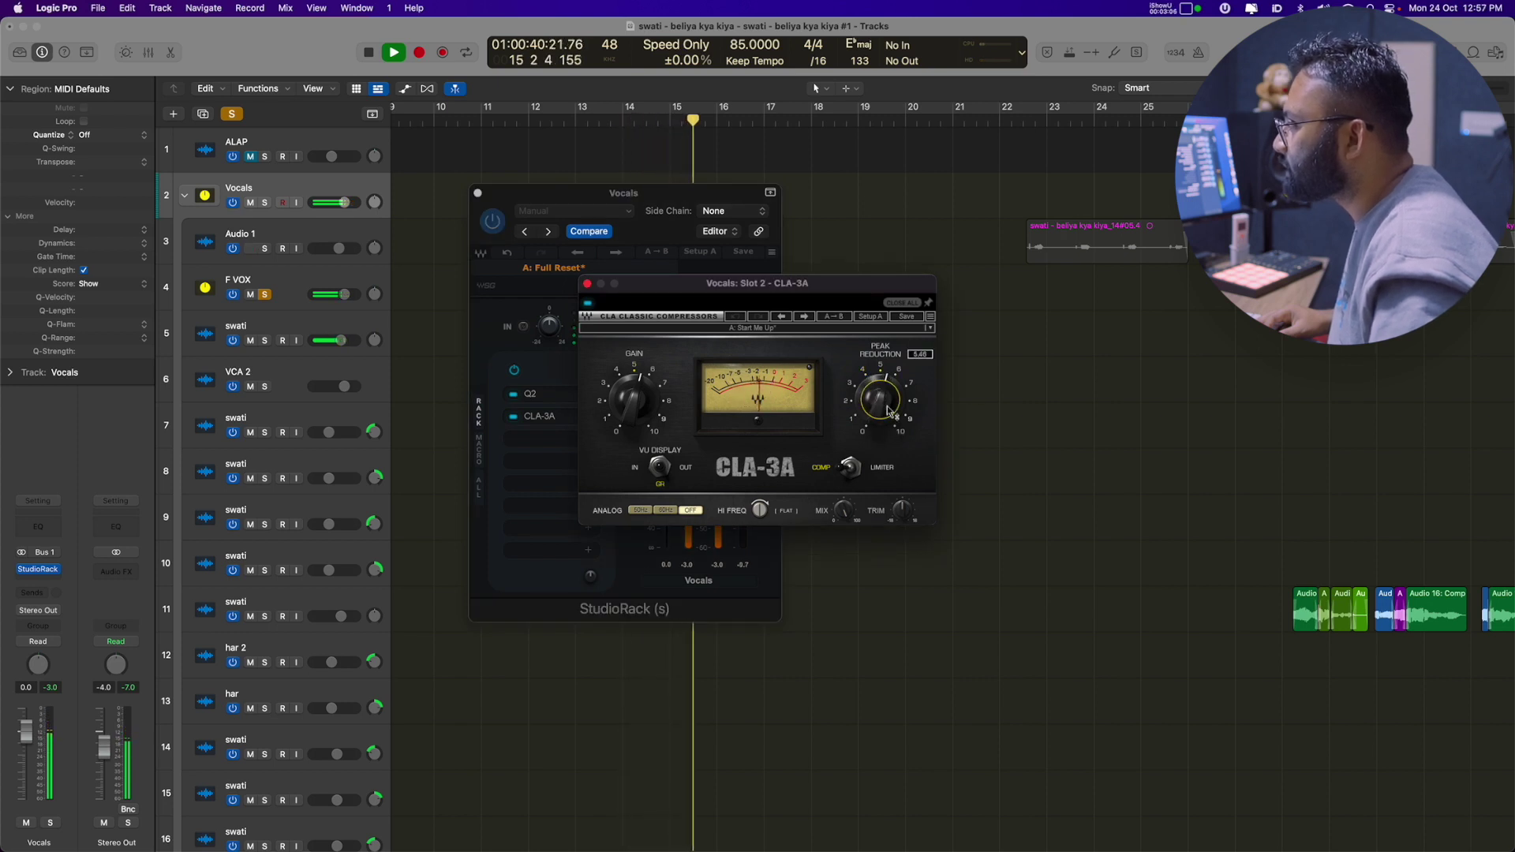
{"action": "scroll", "coordinate": [889, 411], "scroll_direction": "down", "scroll_amount": 1}
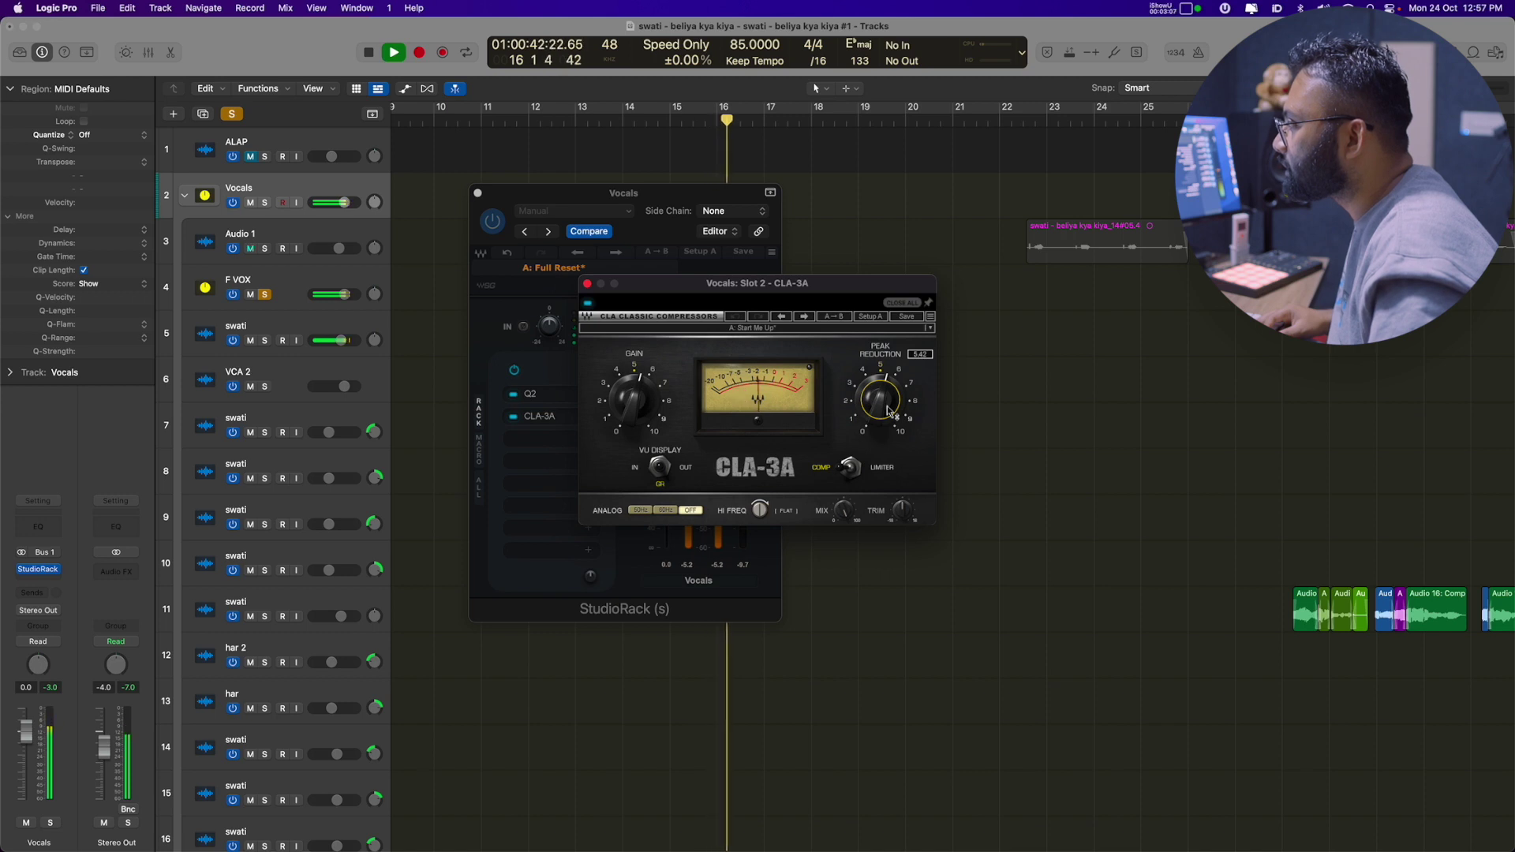
{"action": "scroll", "coordinate": [889, 411], "scroll_direction": "down", "scroll_amount": 1}
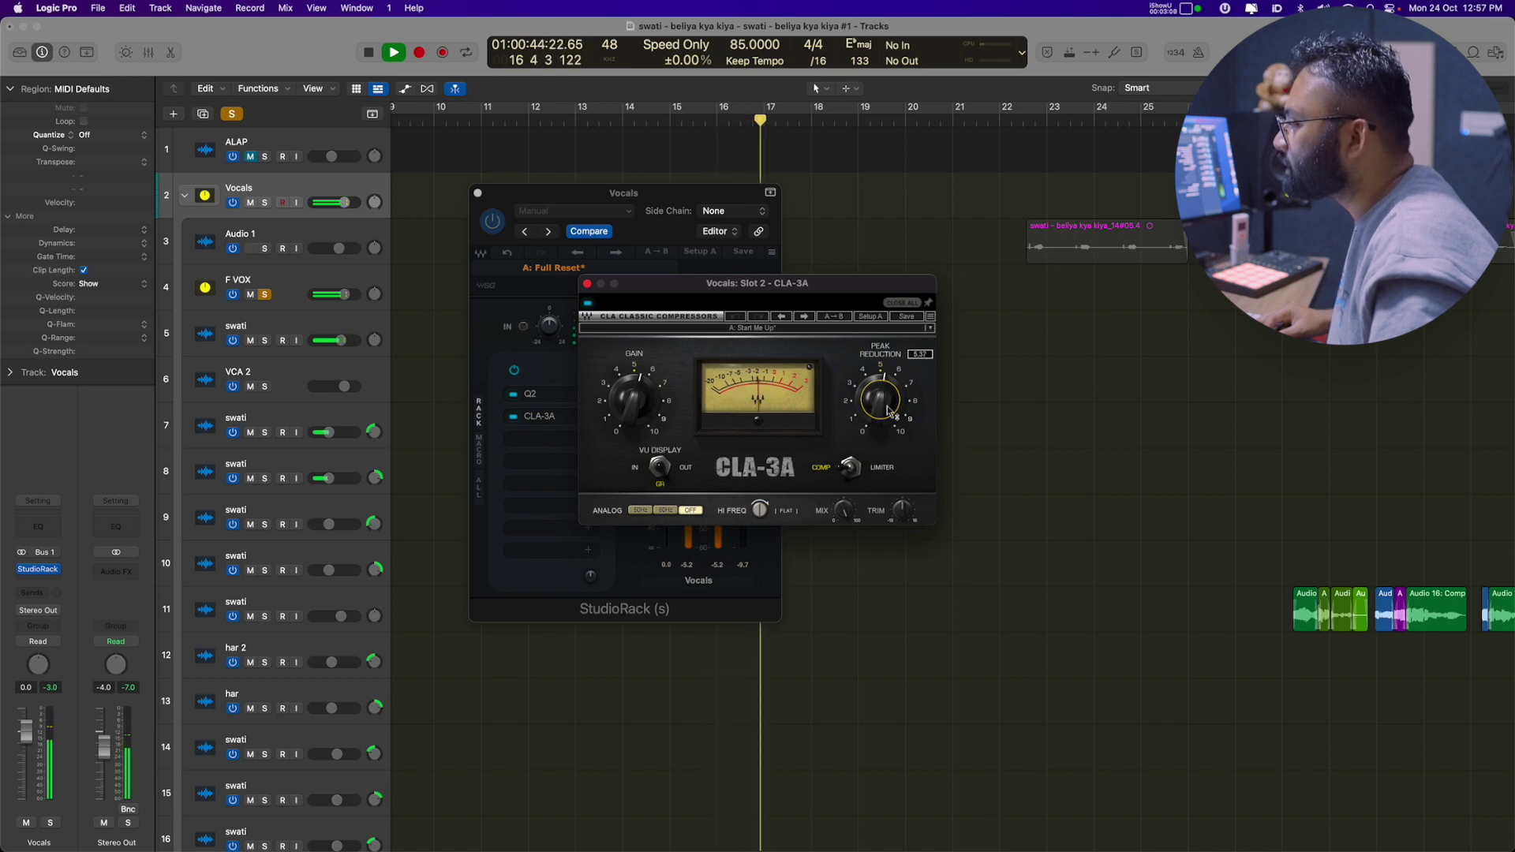
{"action": "key", "text": "space"}
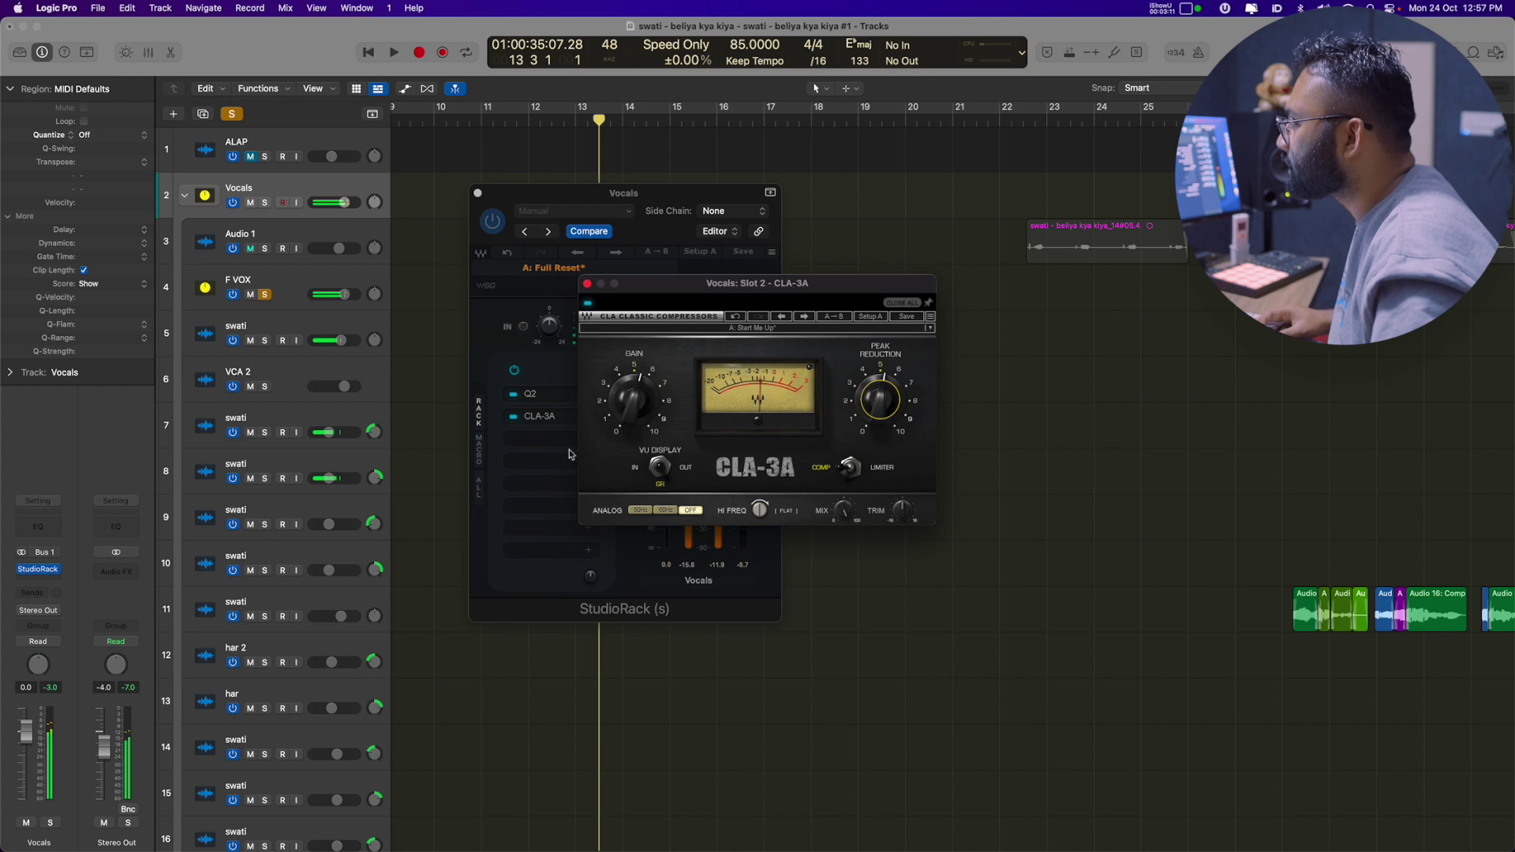
Step: Add the RDeEsser plugin from the Dynamics category to StudioRack's third slot
{"action": "left_click", "coordinate": [554, 452]}
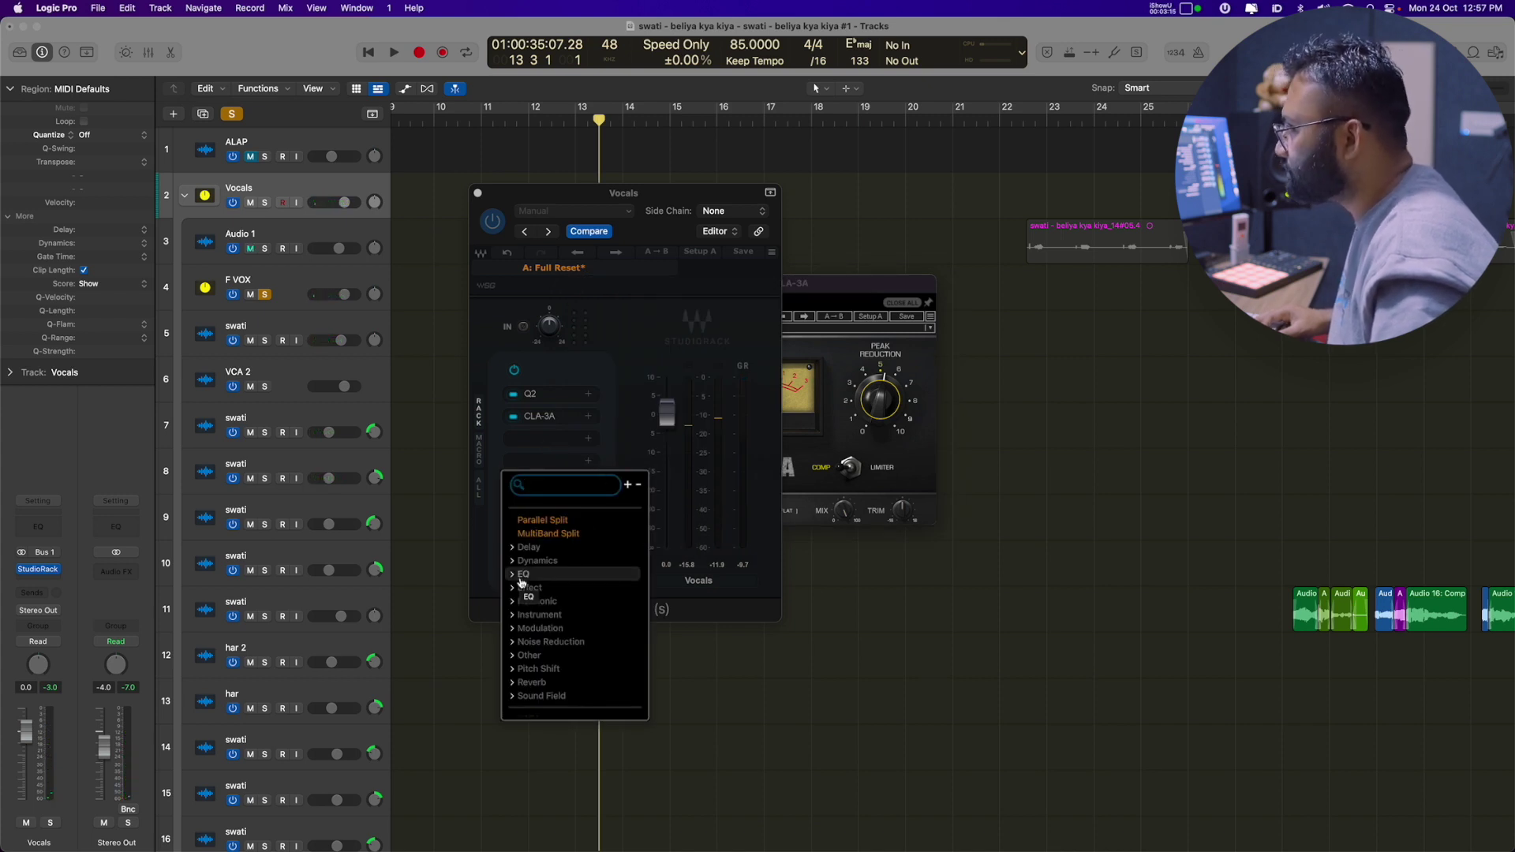
{"action": "left_click", "coordinate": [539, 562]}
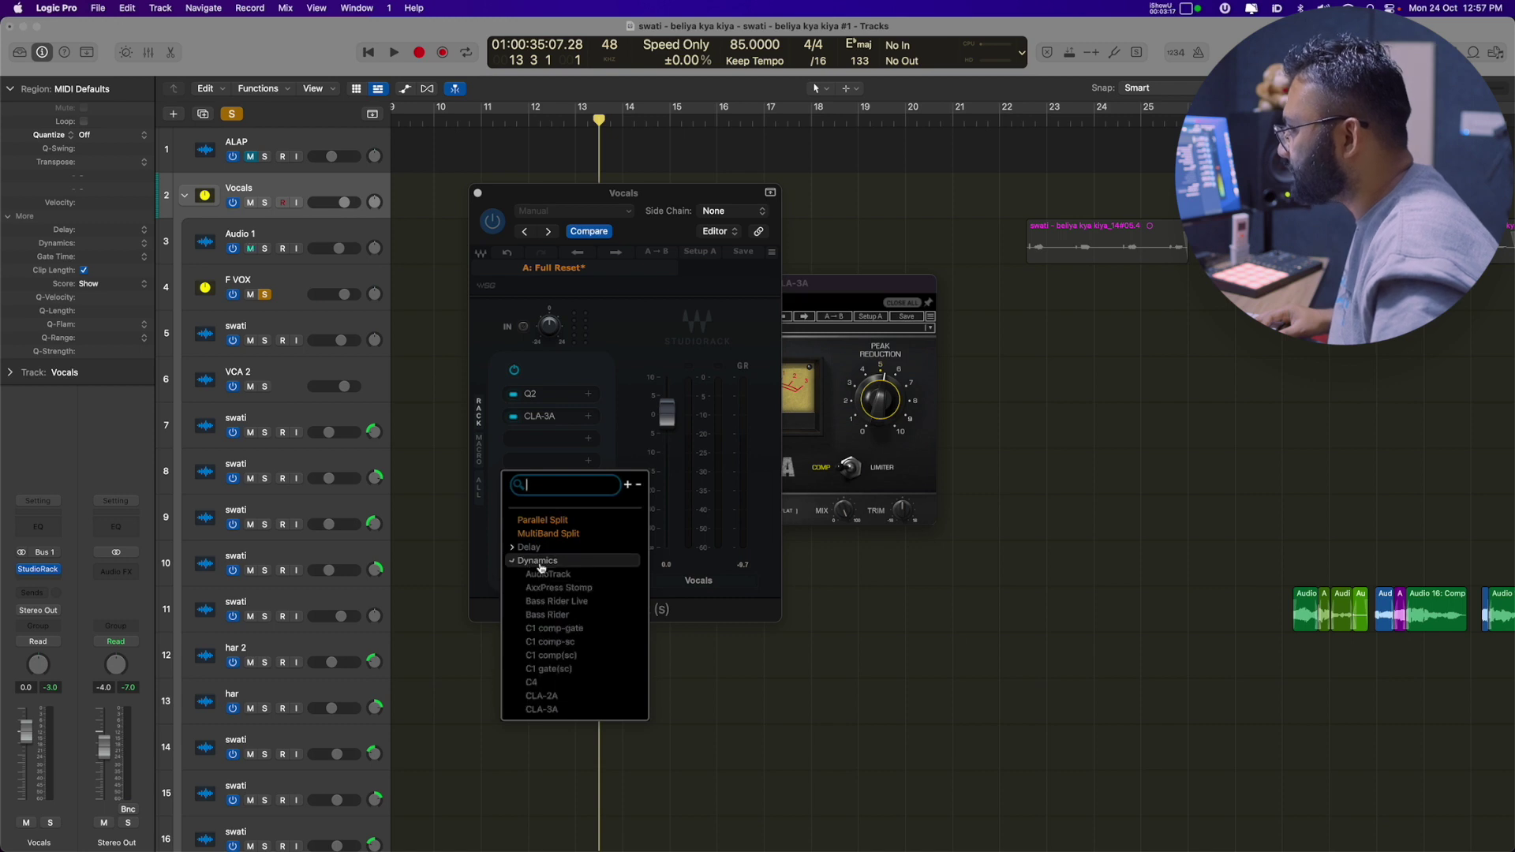
{"action": "scroll", "coordinate": [543, 584], "scroll_direction": "down", "scroll_amount": 15}
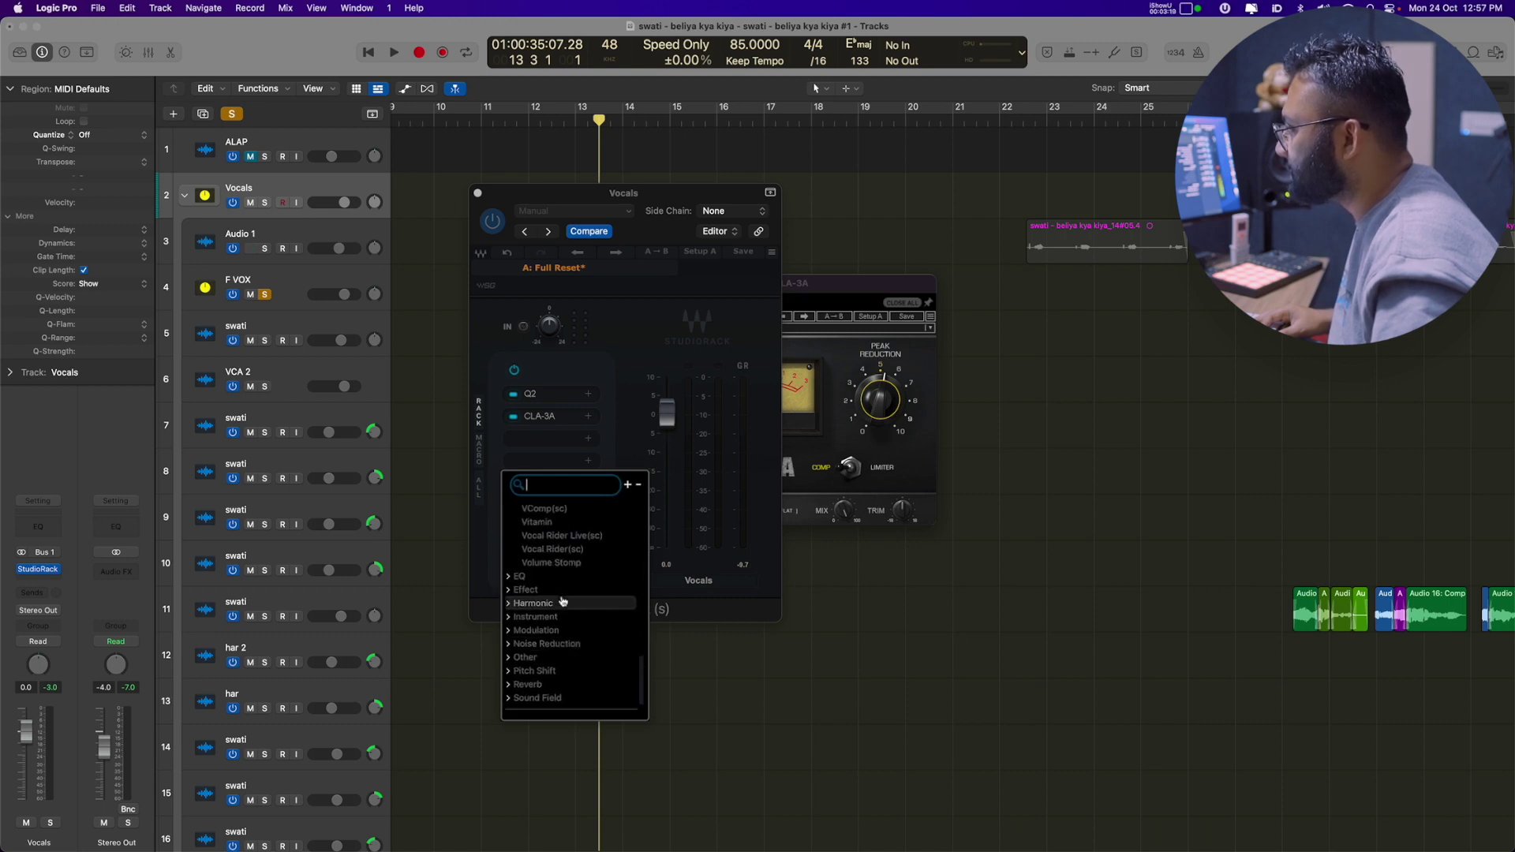
{"action": "scroll", "coordinate": [544, 600], "scroll_direction": "up", "scroll_amount": 5}
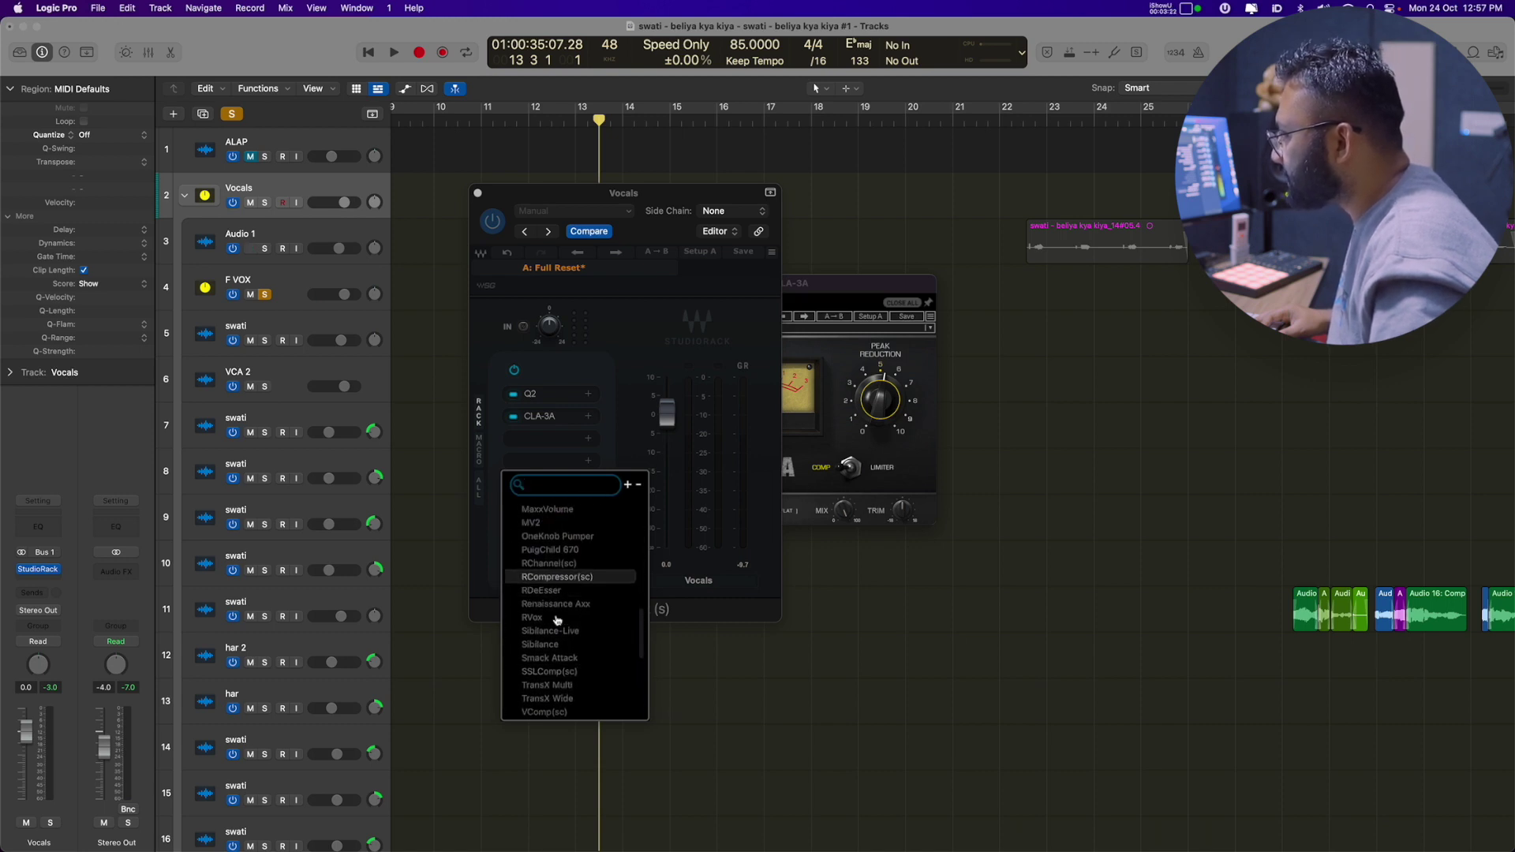
{"action": "left_click", "coordinate": [559, 590]}
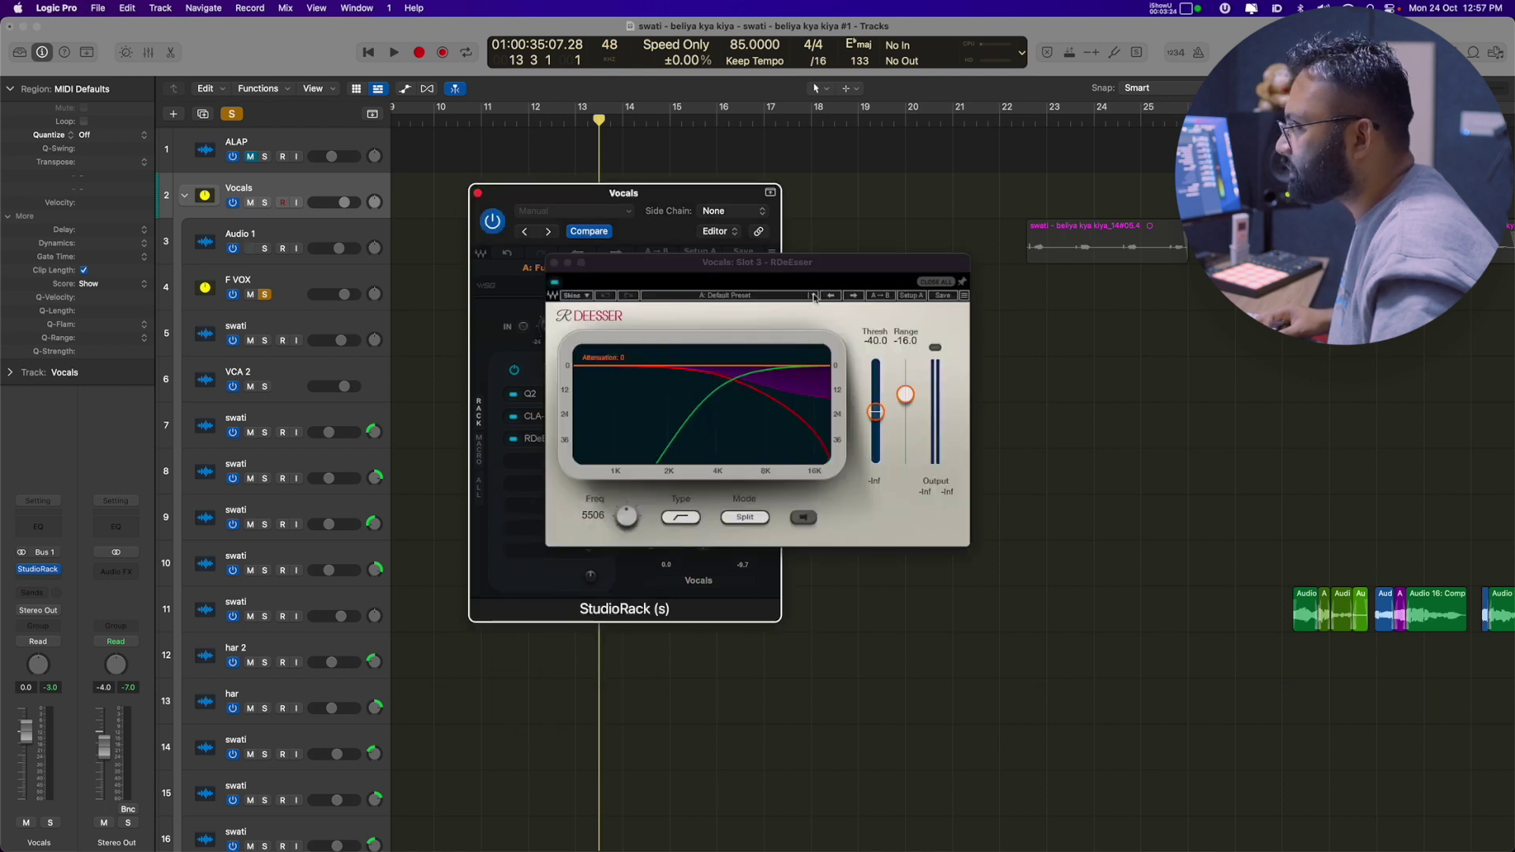
Step: Load the factory preset Male DeEss Split in RDeEsser, audition it on the vocals, and close the plugin window
{"action": "left_click", "coordinate": [812, 295]}
{"action": "mouse_move", "coordinate": [908, 503]}
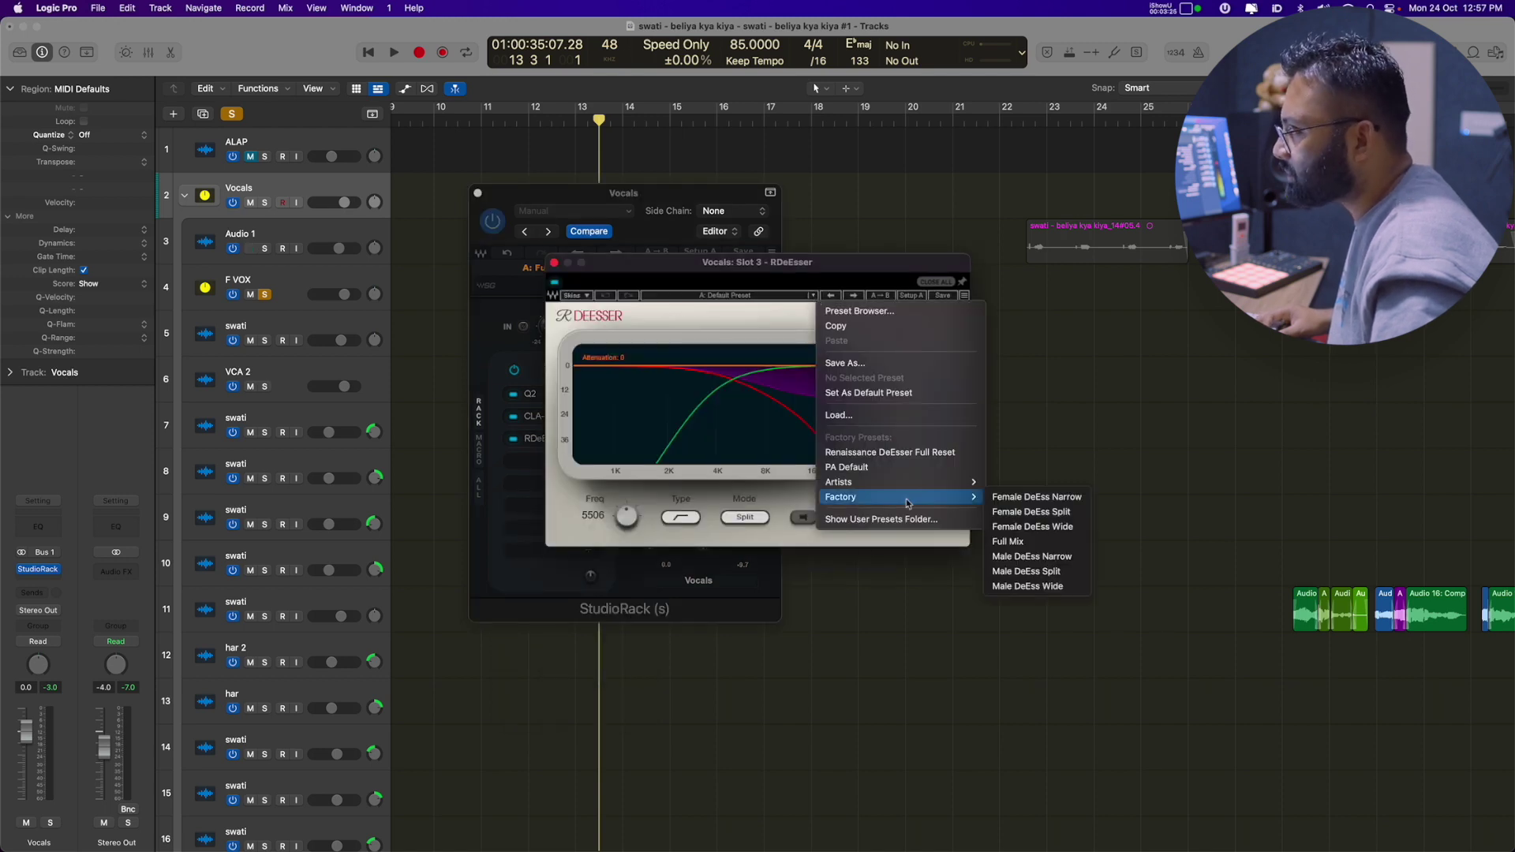
{"action": "left_click", "coordinate": [1023, 572]}
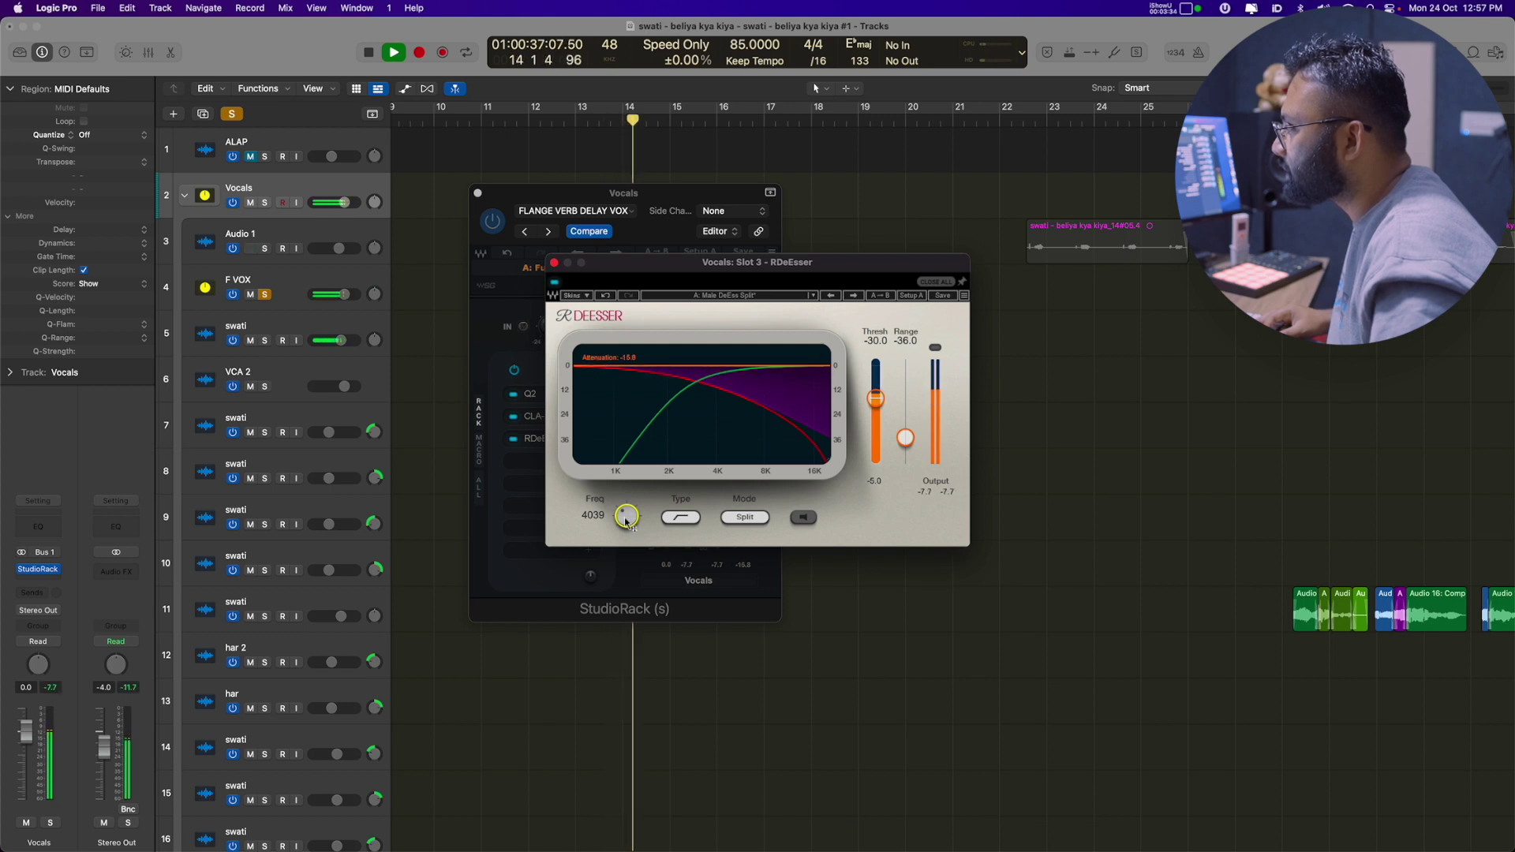
{"action": "key", "text": "space"}
{"action": "left_click", "coordinate": [554, 263]}
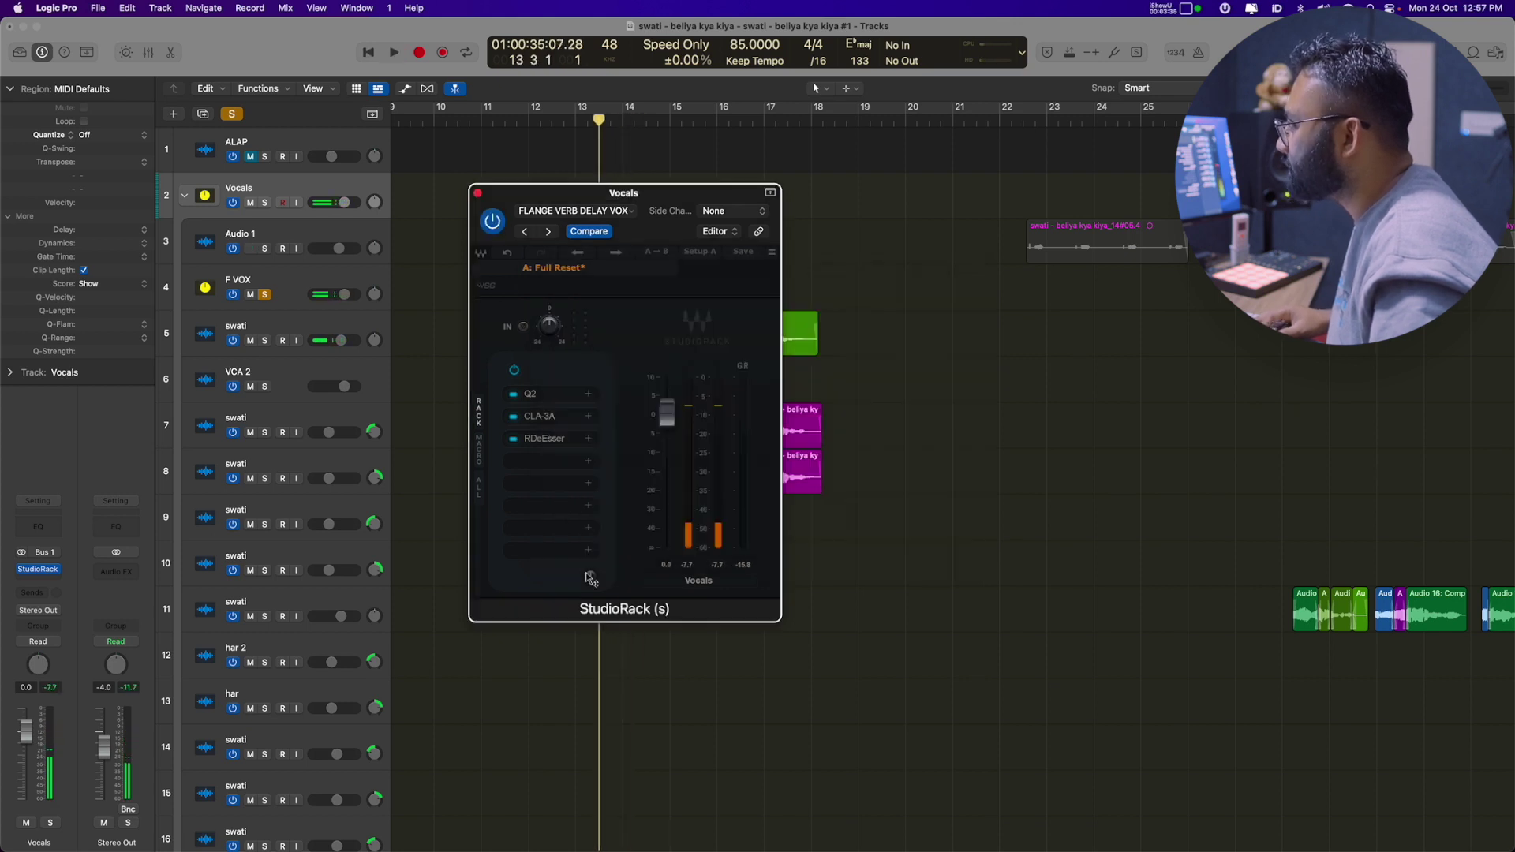
Step: Find the MV2 dynamics plugin by searching for "mv" and add it to StudioRack's fourth slot
{"action": "left_click", "coordinate": [576, 464]}
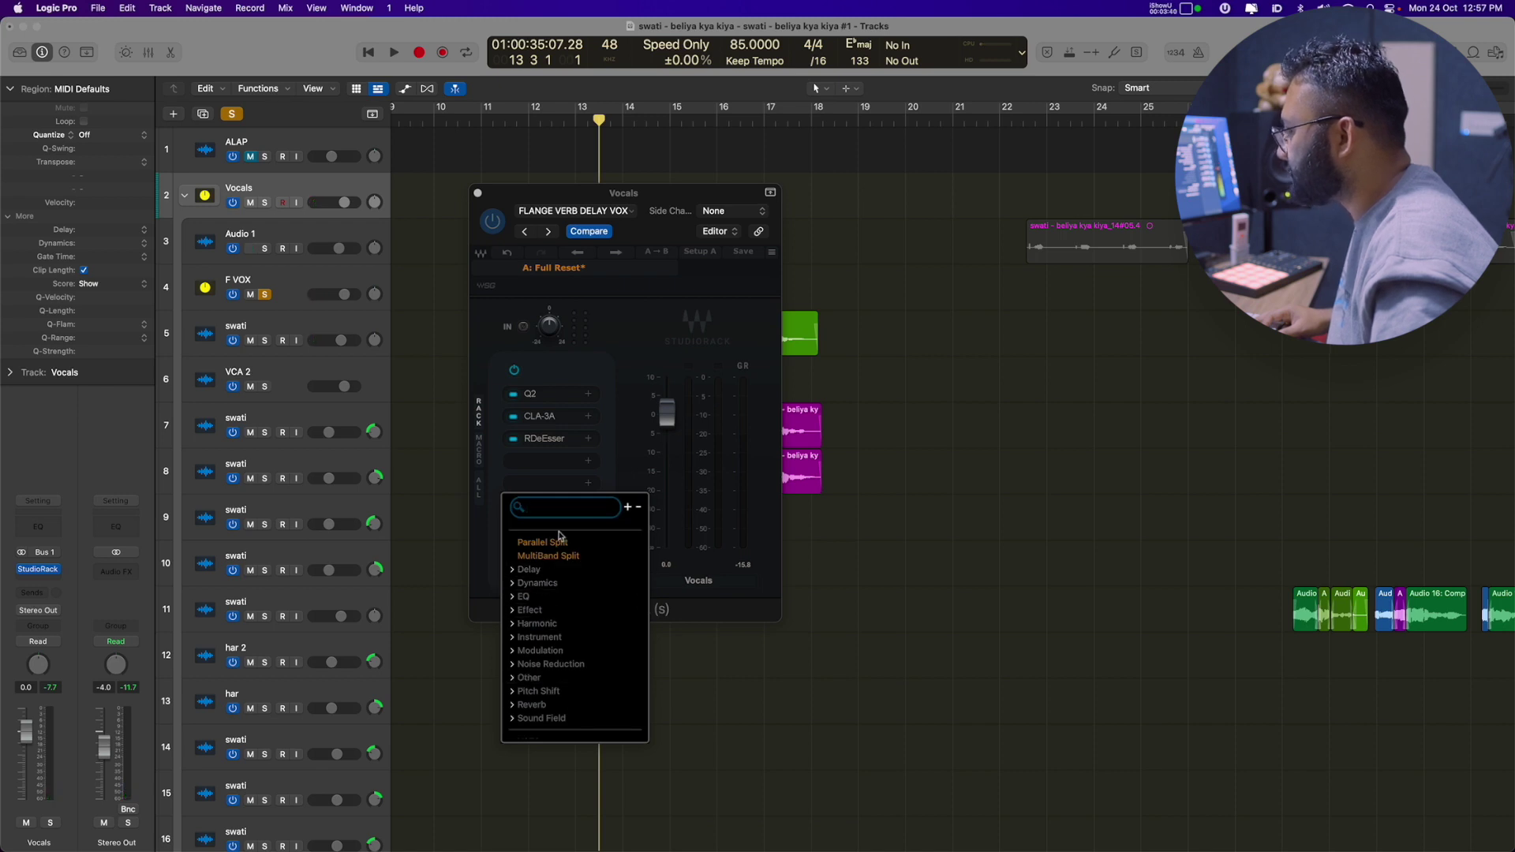
{"action": "type", "text": "mv"}
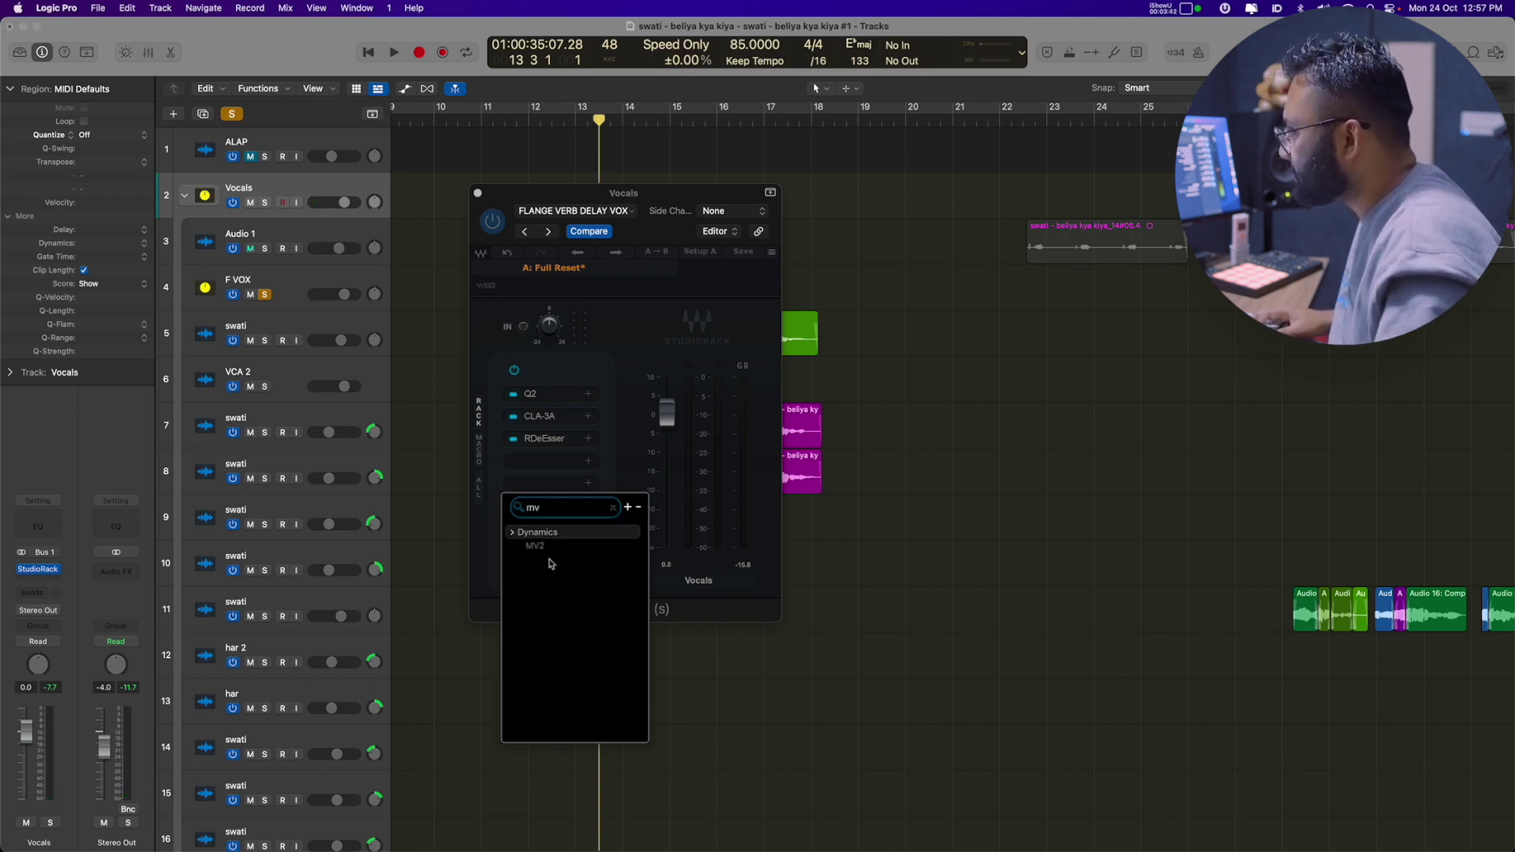
{"action": "key", "text": "Return"}
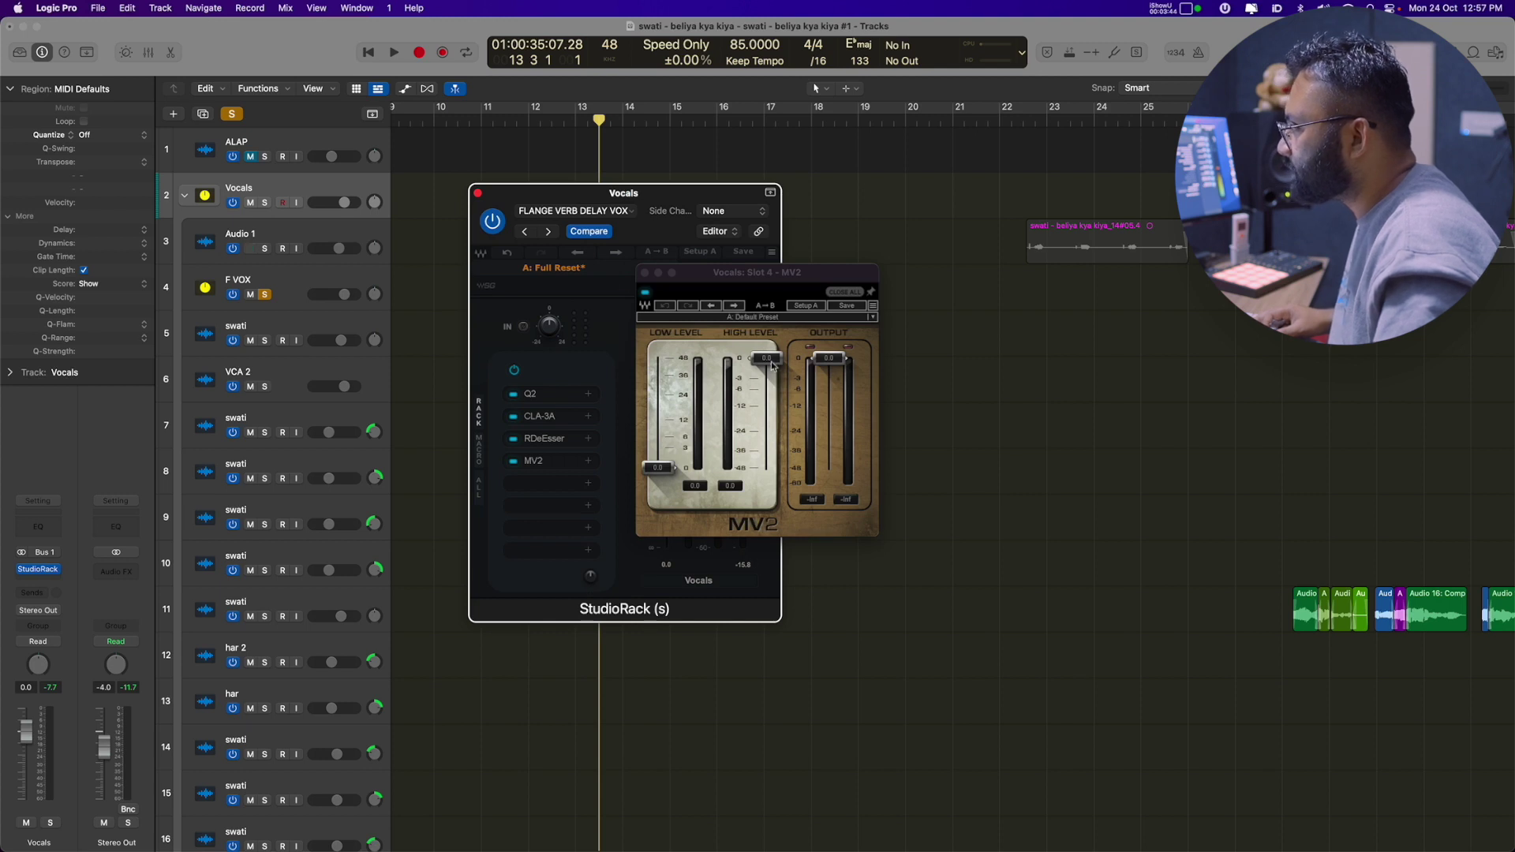
Step: Set MV2's high level to -4.0 and low level to about 8.0, and audition the vocals
{"action": "left_click_drag", "start_coordinate": [772, 365], "coordinate": [771, 380]}
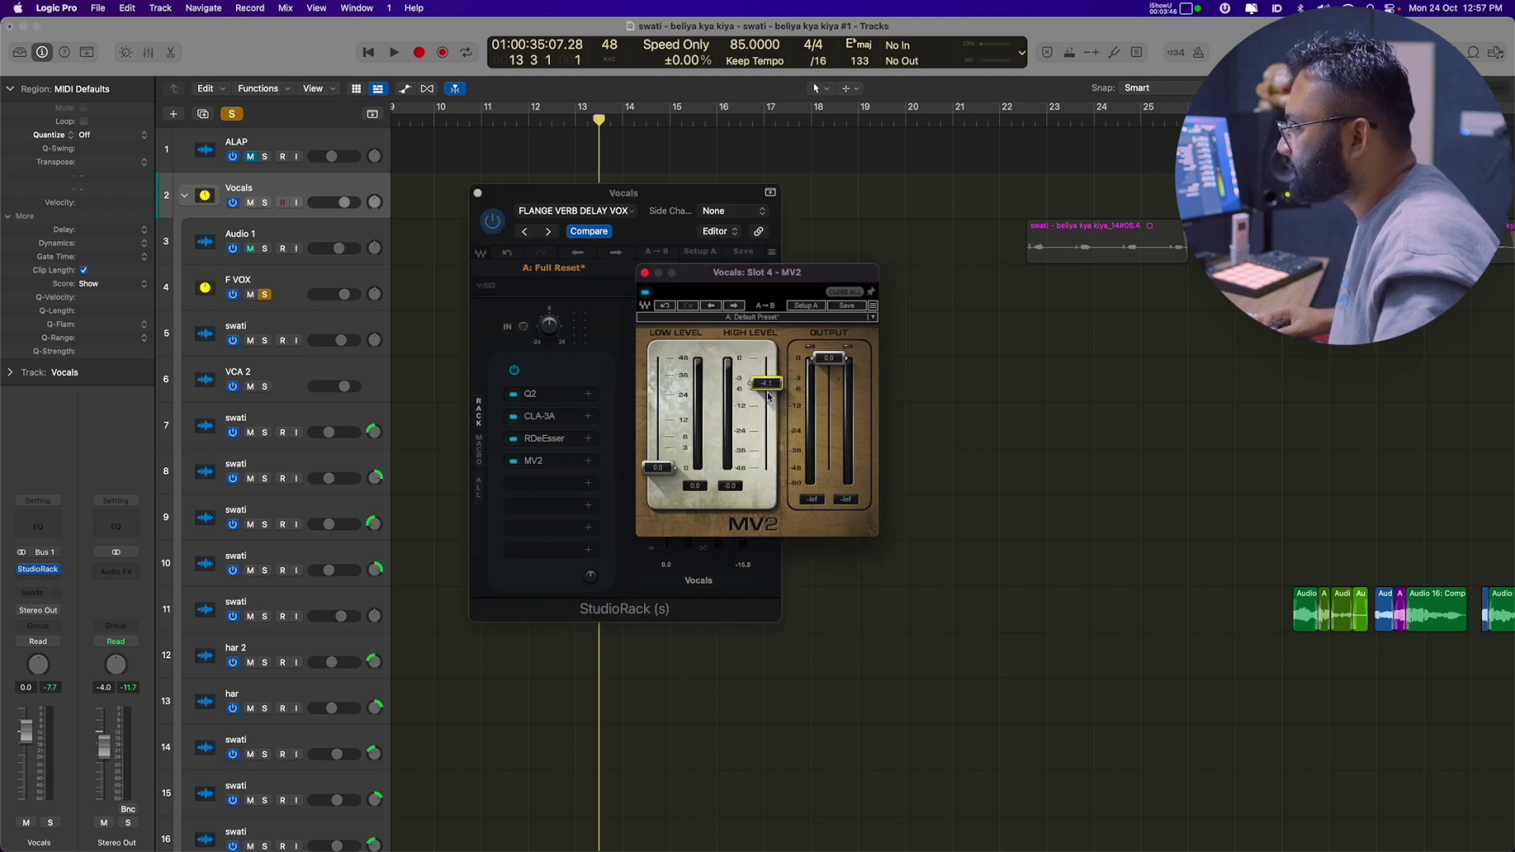
{"action": "scroll", "coordinate": [665, 468], "scroll_direction": "up", "scroll_amount": 3}
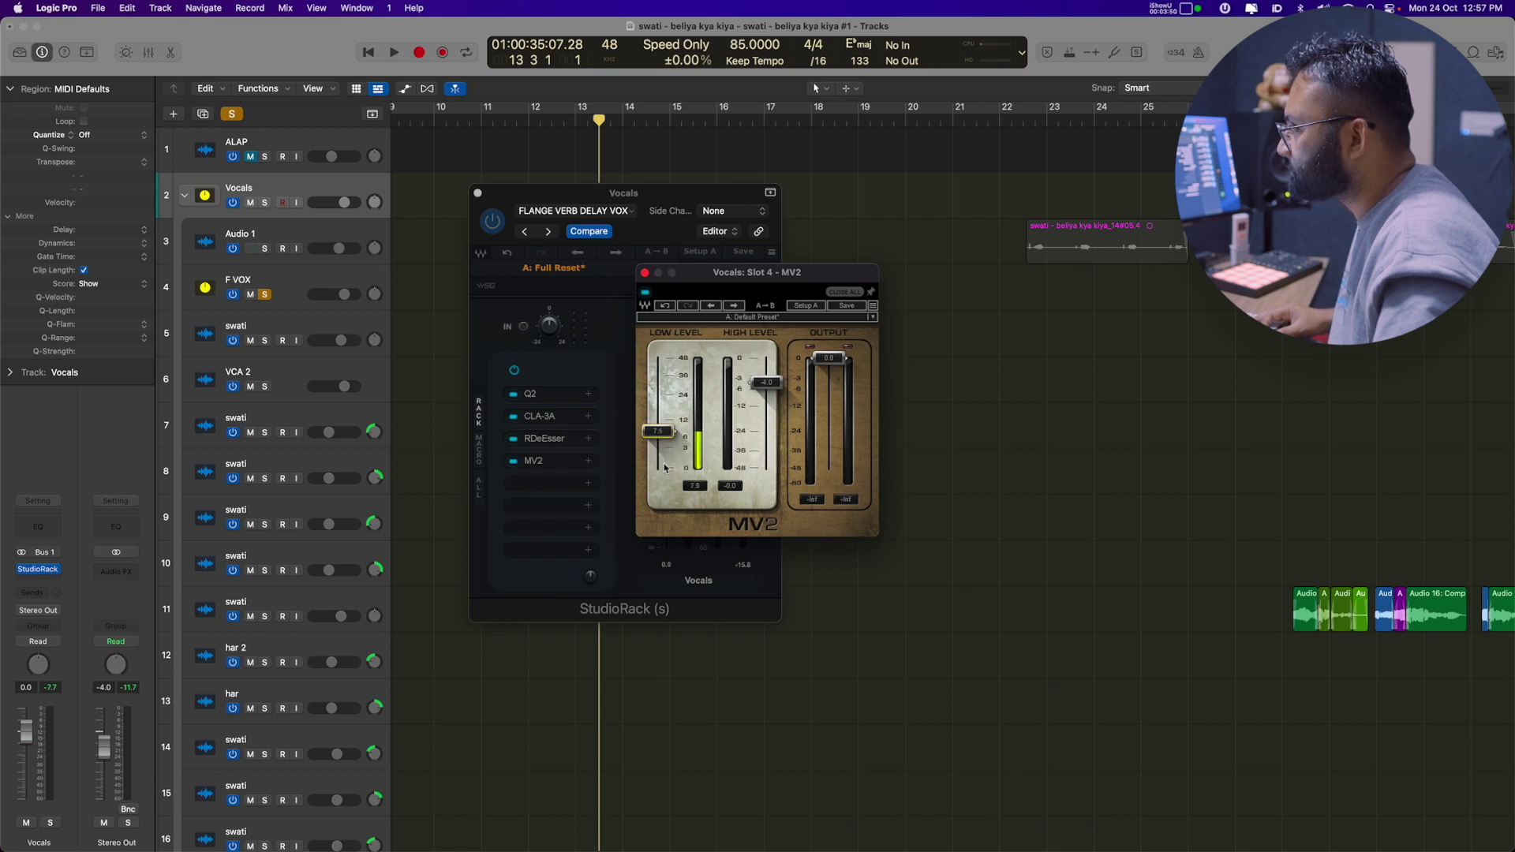
{"action": "key", "text": "space"}
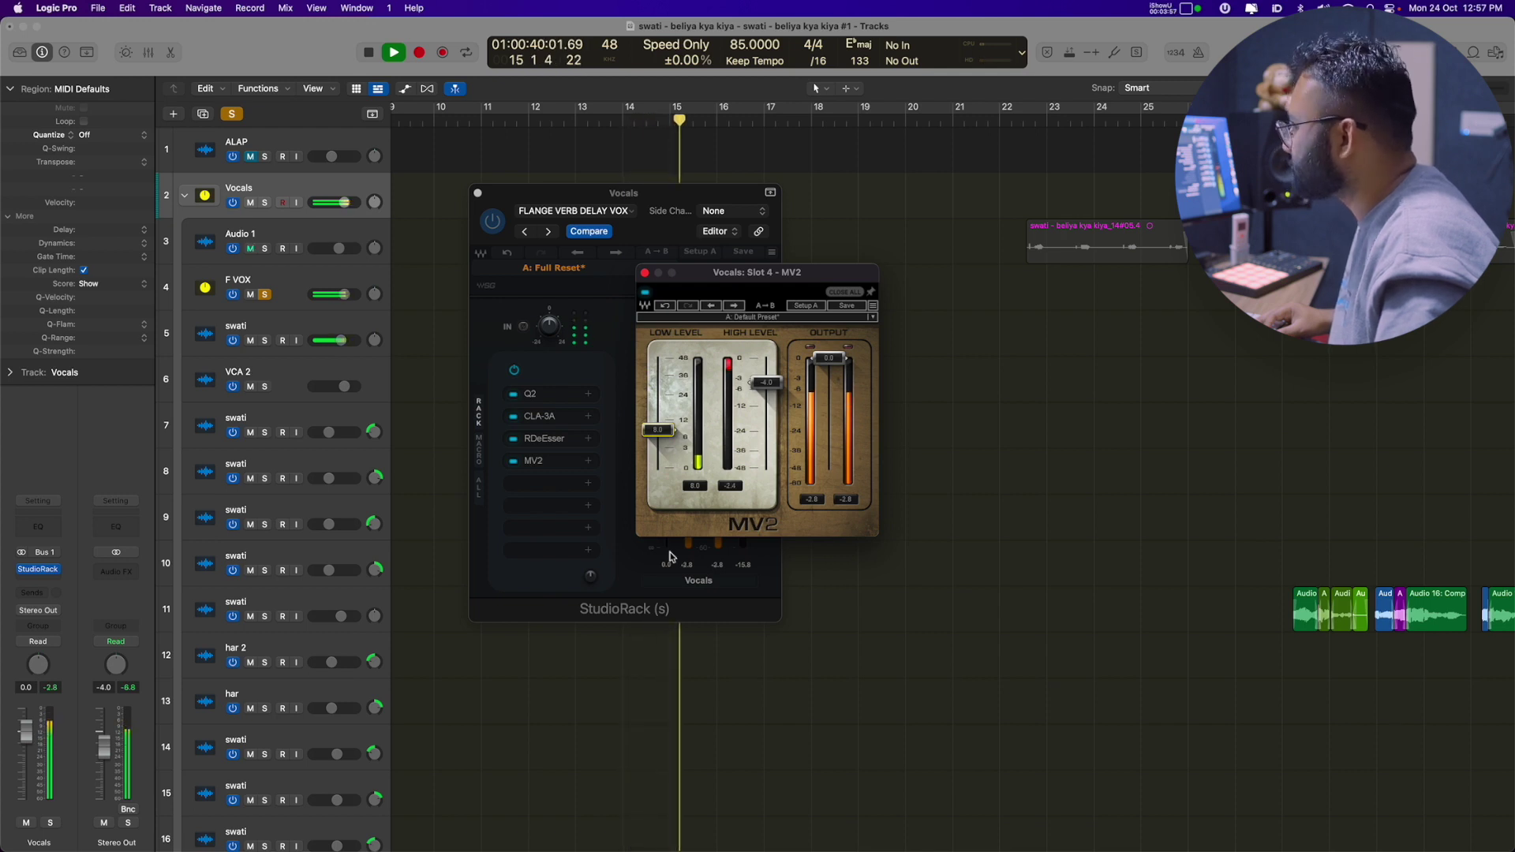
{"action": "key", "text": "space"}
Step: Add FabFilter Pro-Q 3 from the VST3 plugins to StudioRack's fifth slot
{"action": "left_click", "coordinate": [553, 505]}
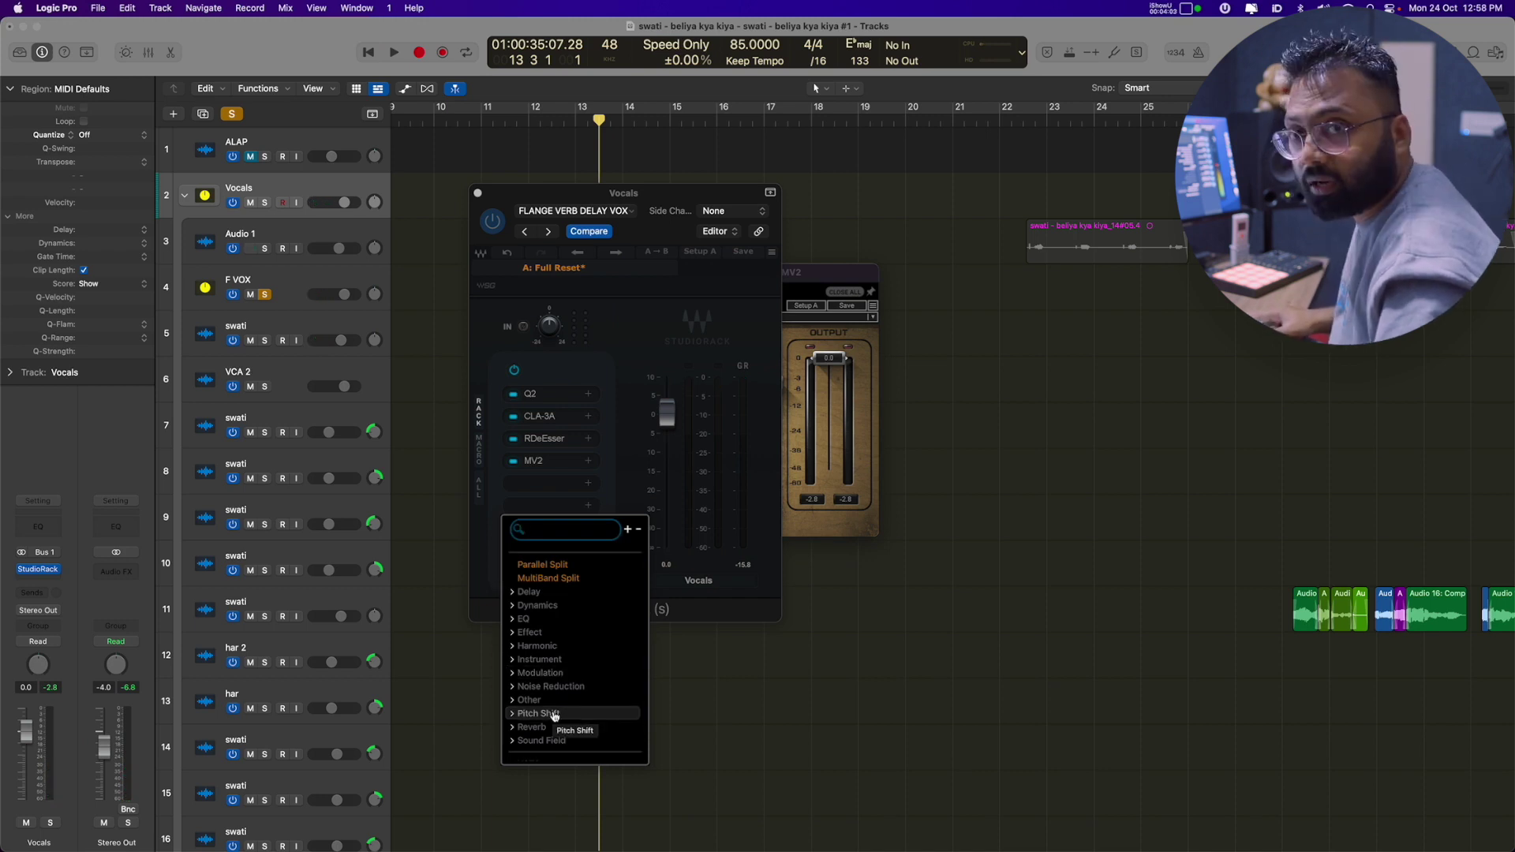
{"action": "scroll", "coordinate": [573, 645], "scroll_direction": "down", "scroll_amount": 2}
{"action": "left_click", "coordinate": [521, 725]}
{"action": "scroll", "coordinate": [531, 733], "scroll_direction": "down", "scroll_amount": 4}
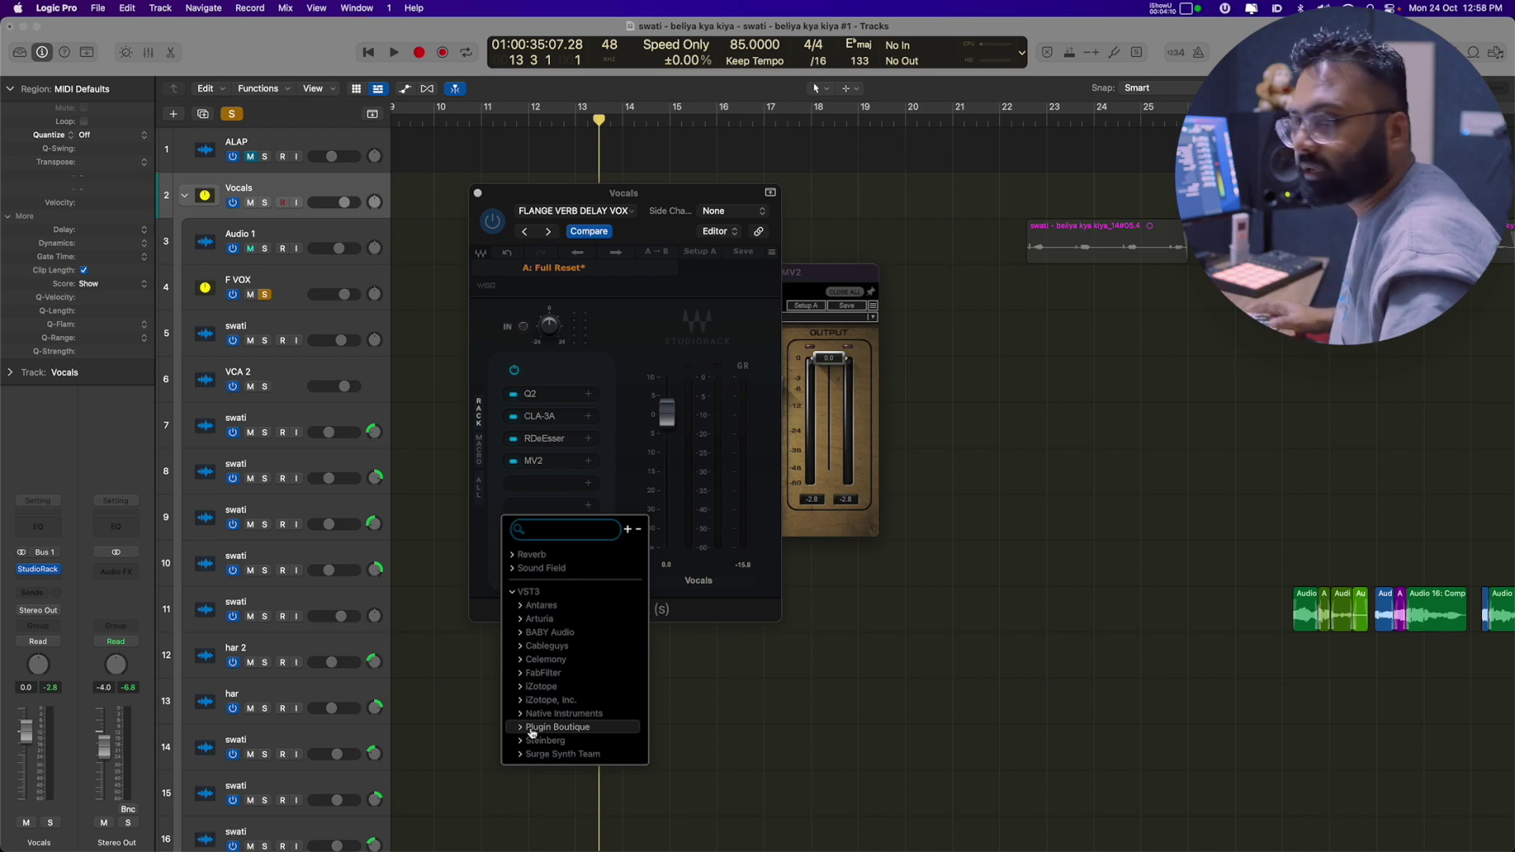
{"action": "left_click", "coordinate": [566, 673]}
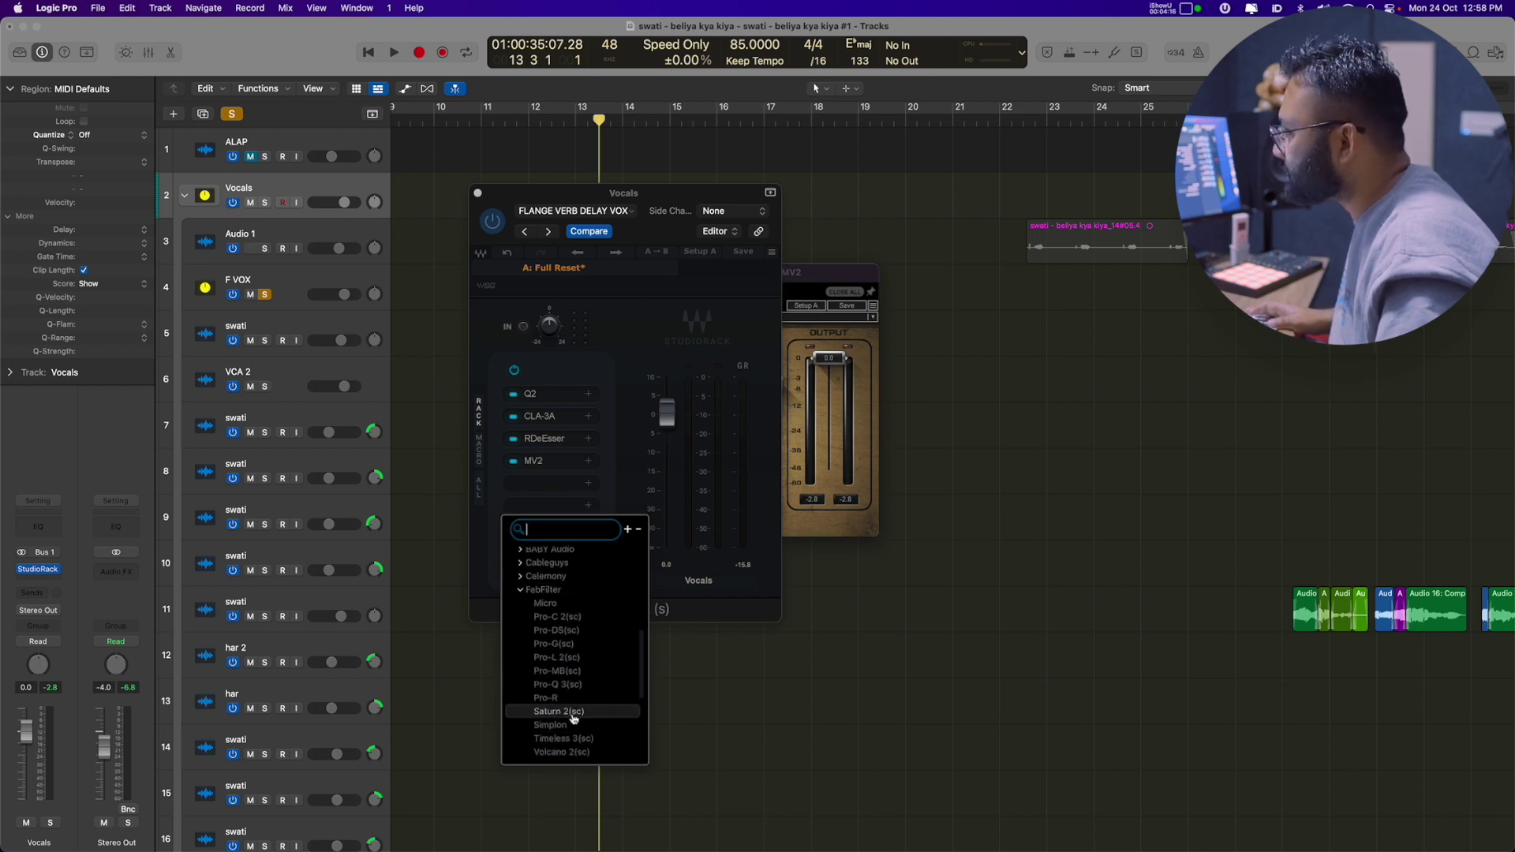
{"action": "left_click", "coordinate": [580, 685]}
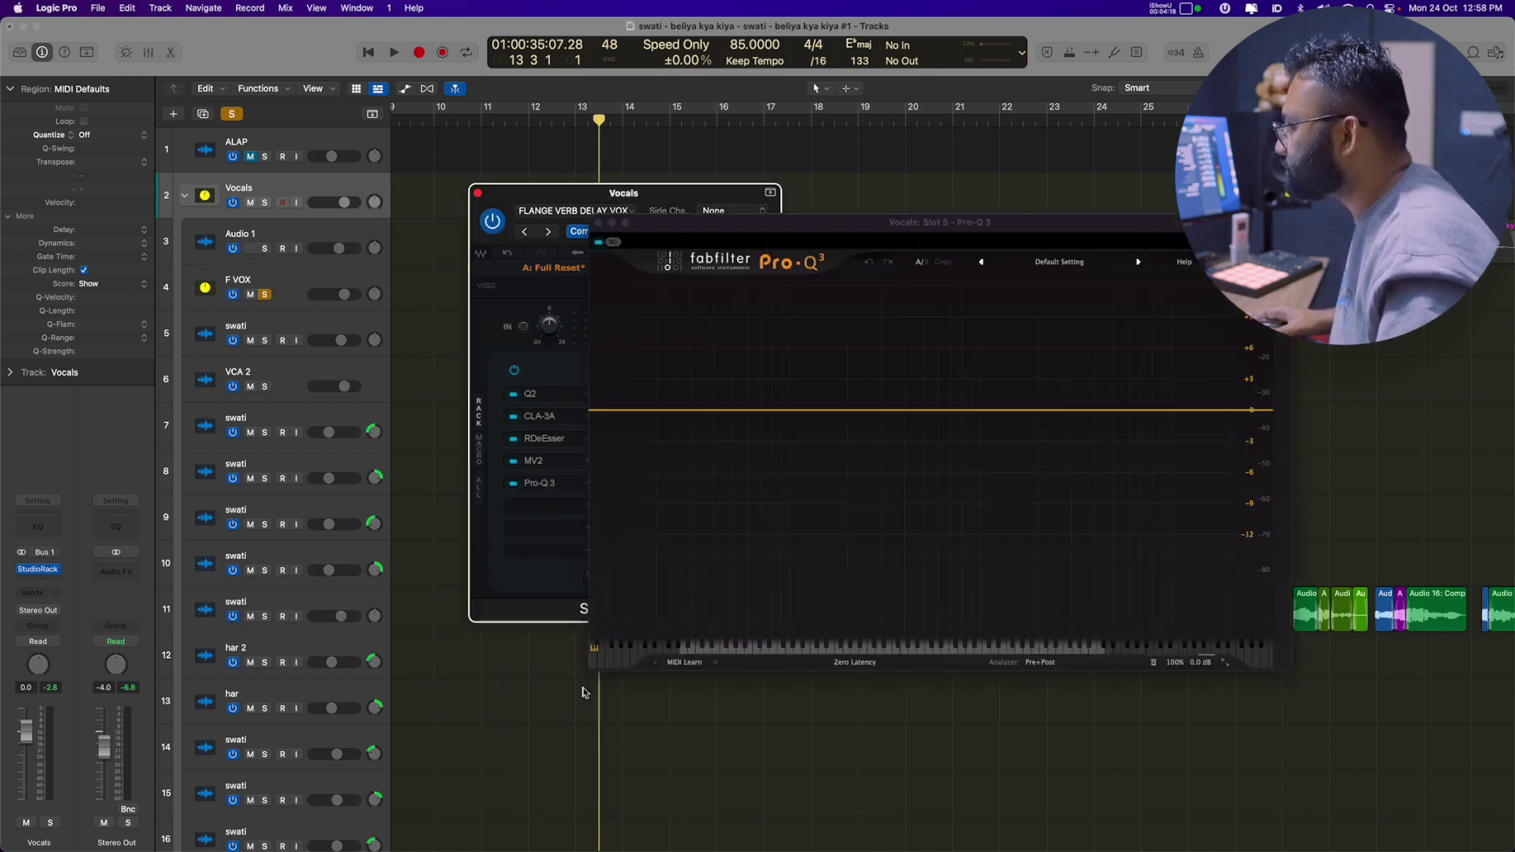
Step: Create a Pro-Q 3 low cut at about 63 Hz and a low shelf of about -6.67 dB at 318 Hz, and start playback
{"action": "left_click", "coordinate": [622, 411]}
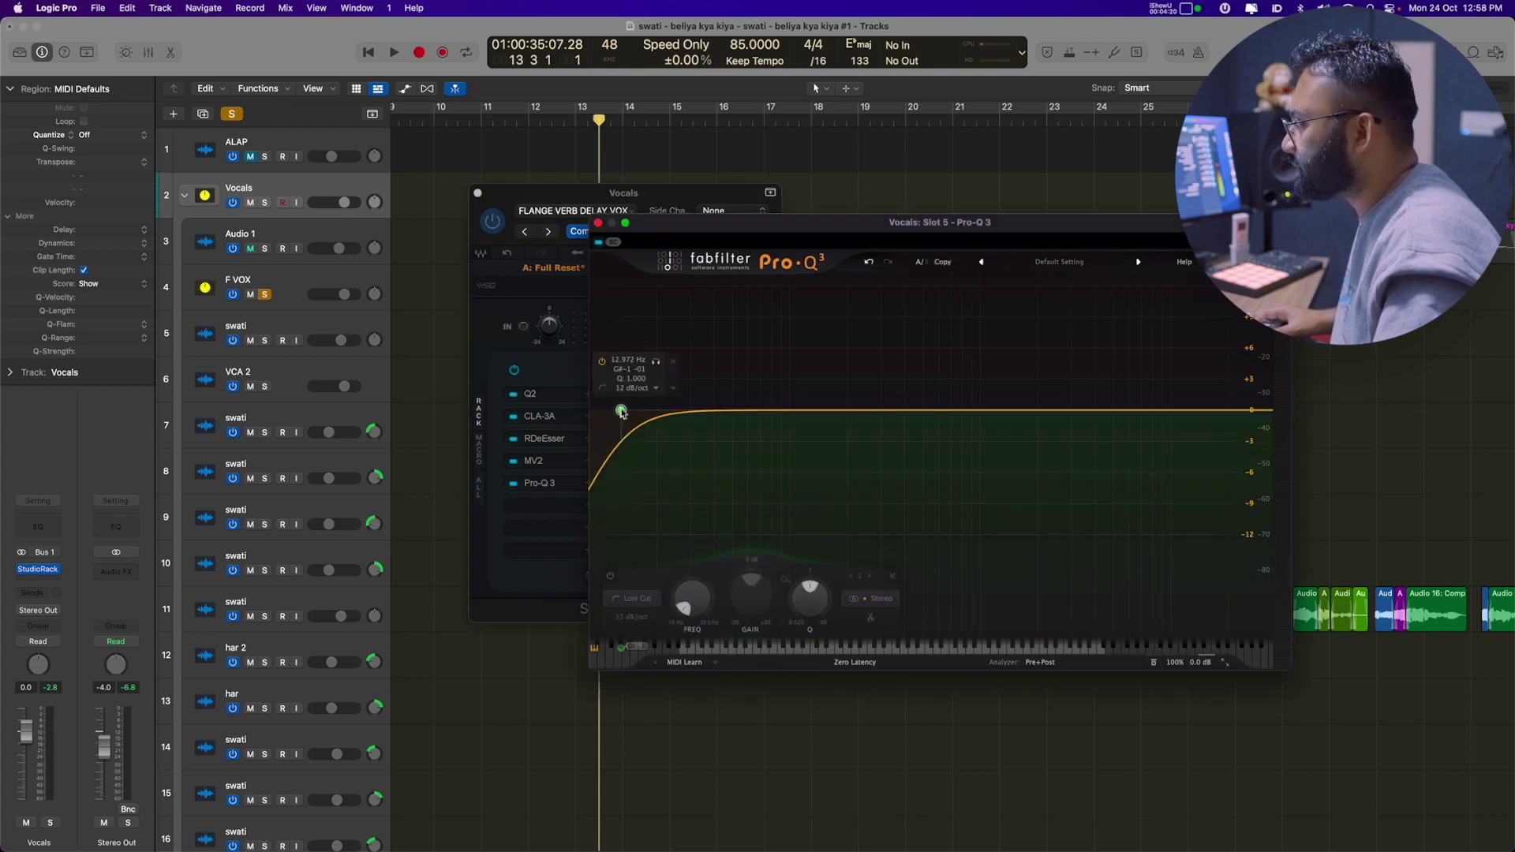
{"action": "left_click_drag", "start_coordinate": [621, 411], "coordinate": [885, 444]}
{"action": "key", "text": "space"}
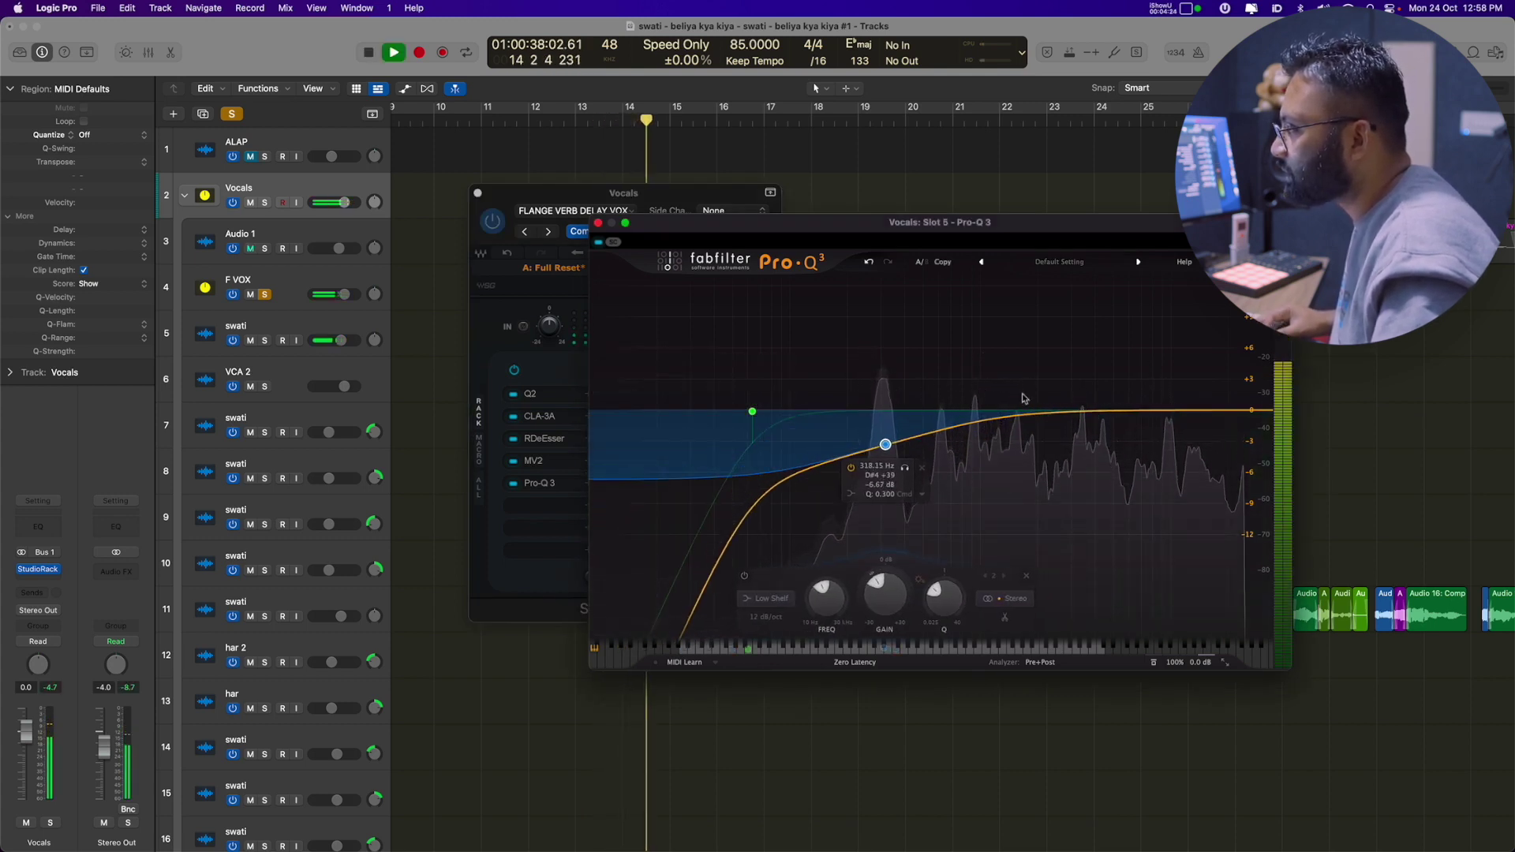
Step: Add a slight upper-mid bell boost and a high shelf of about +4.5 dB near 20 kHz, stop playback, and close Pro-Q 3
{"action": "mouse_move", "coordinate": [986, 417]}
{"action": "left_mouse_down"}
{"action": "mouse_move", "coordinate": [941, 382]}
{"action": "mouse_move", "coordinate": [996, 404]}
{"action": "left_mouse_up"}
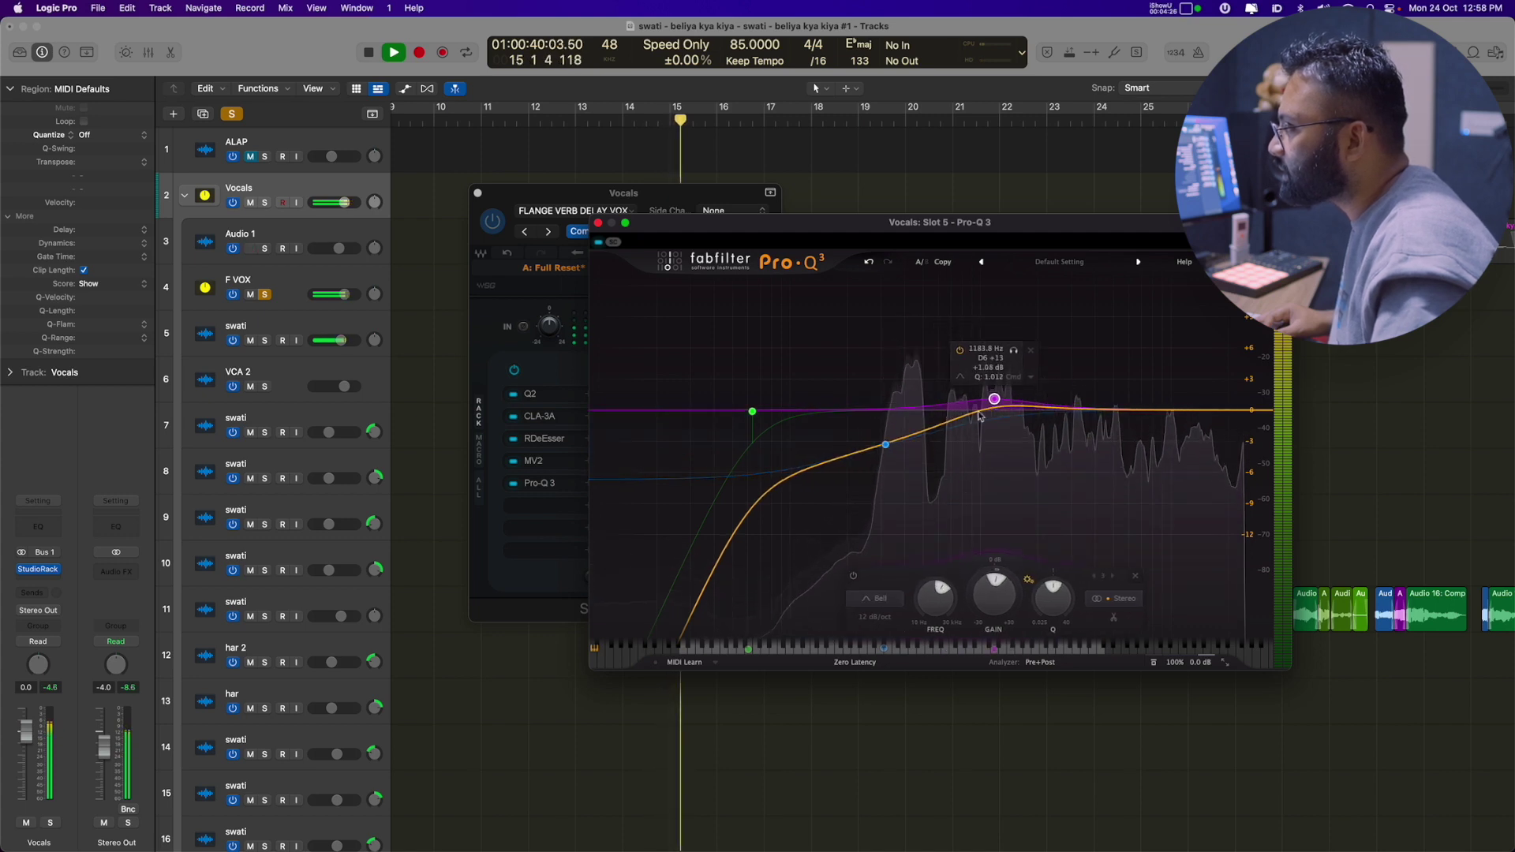
{"action": "left_click", "coordinate": [885, 445]}
{"action": "left_click_drag", "start_coordinate": [1175, 411], "coordinate": [1227, 387]}
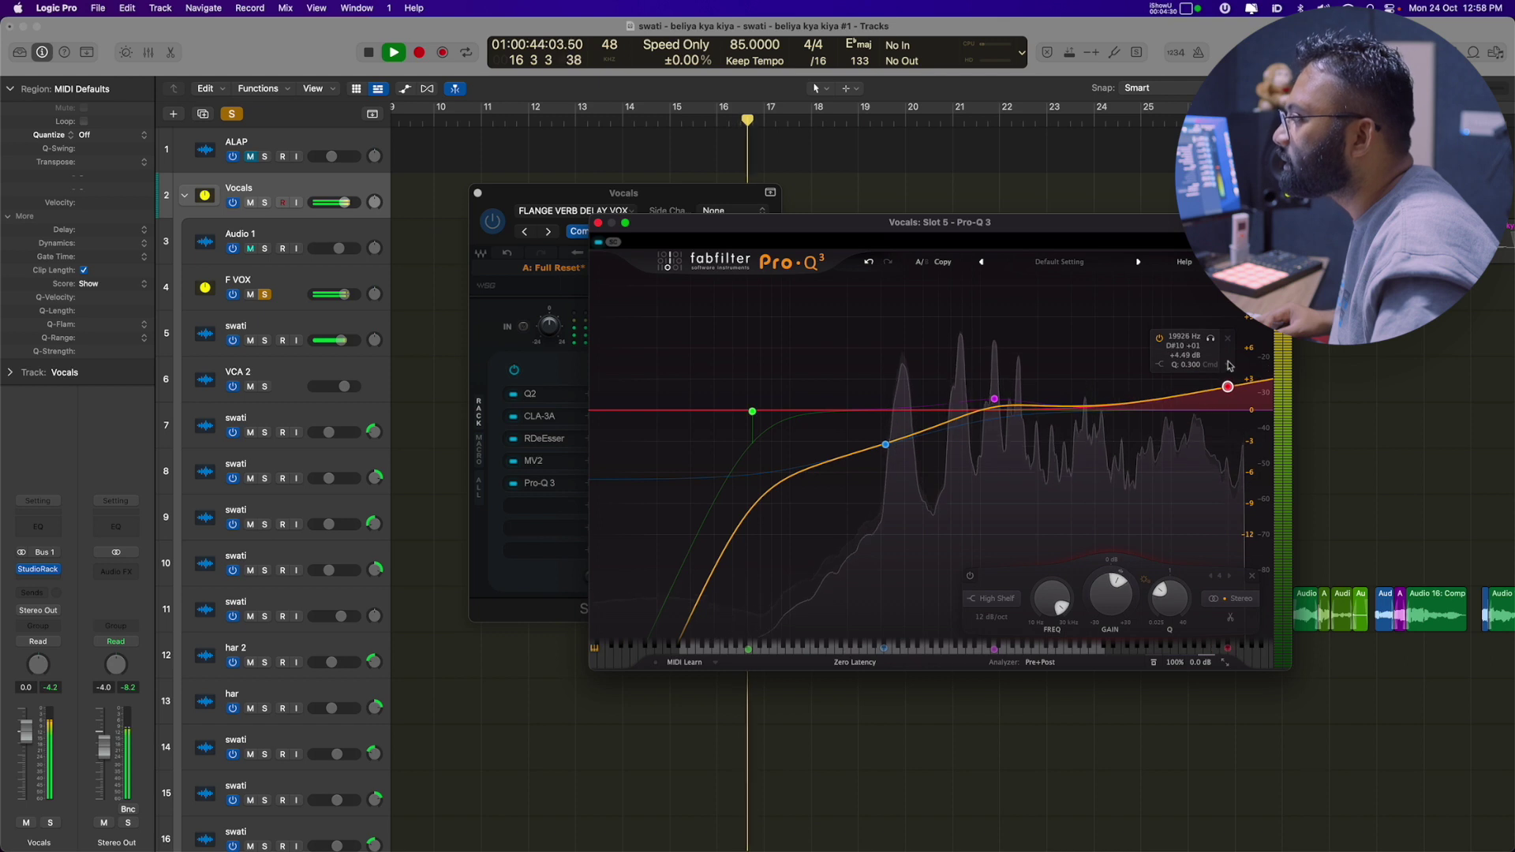
{"action": "left_click_drag", "start_coordinate": [995, 400], "coordinate": [1040, 404]}
{"action": "left_click", "coordinate": [885, 445]}
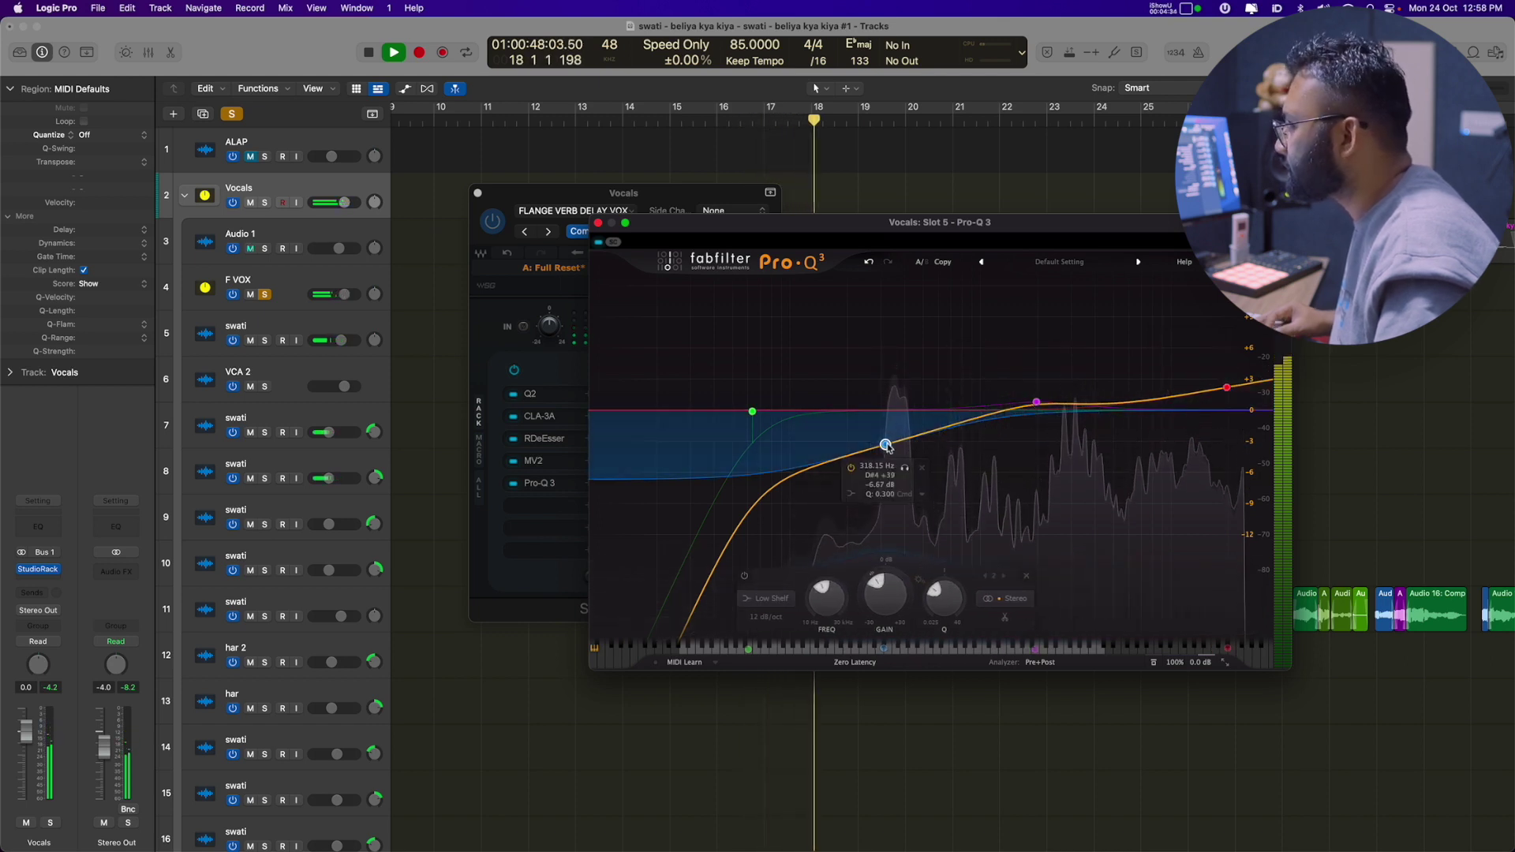
{"action": "key", "text": "space"}
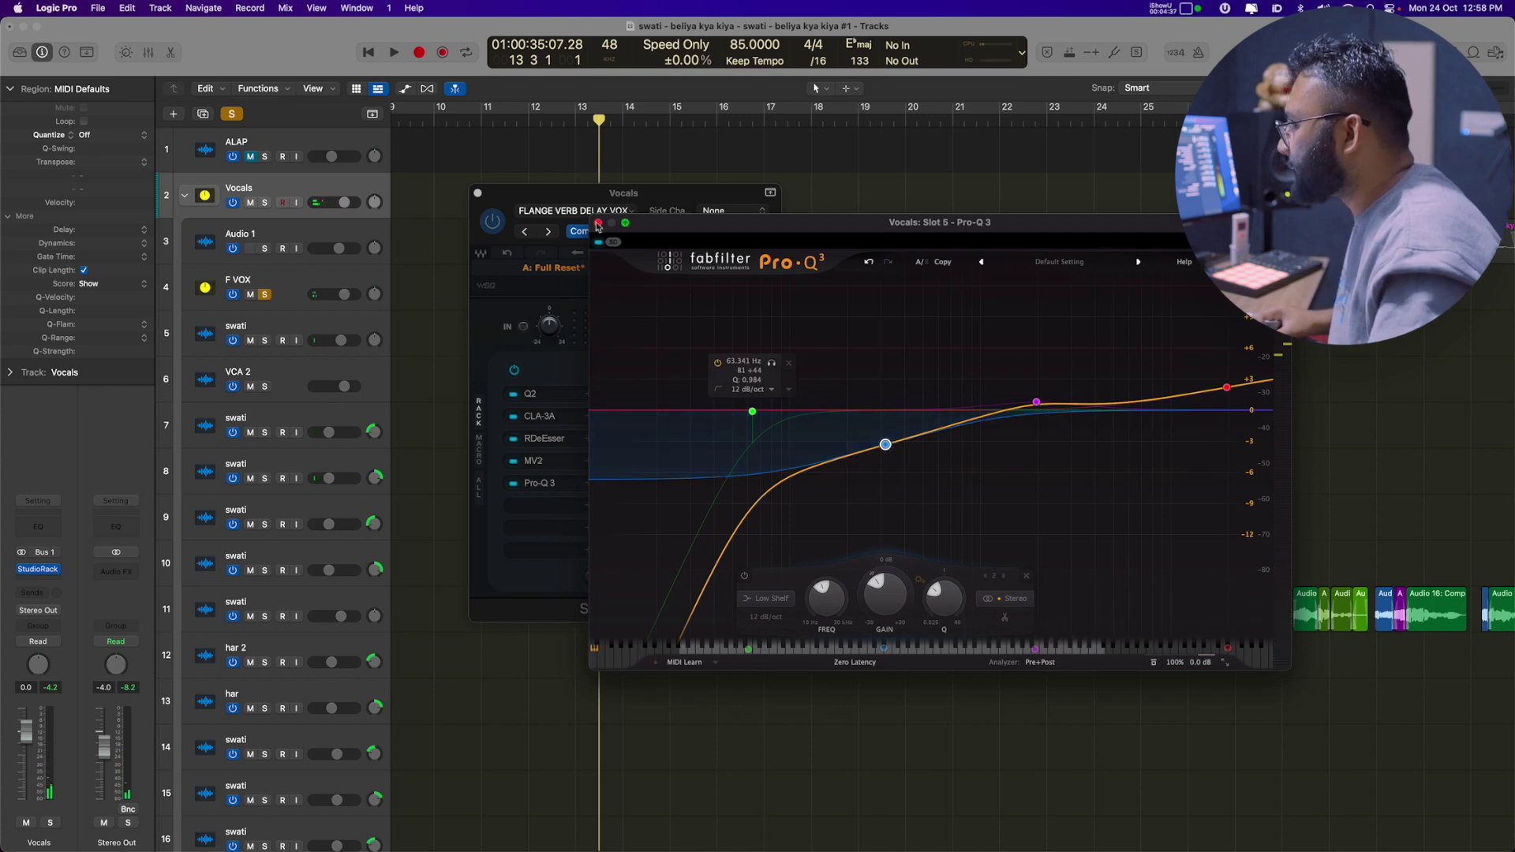
{"action": "left_click", "coordinate": [598, 225]}
Step: Find the Aphex Vintage Exciter by searching for "ex" and add it to StudioRack's sixth slot
{"action": "left_click", "coordinate": [556, 517]}
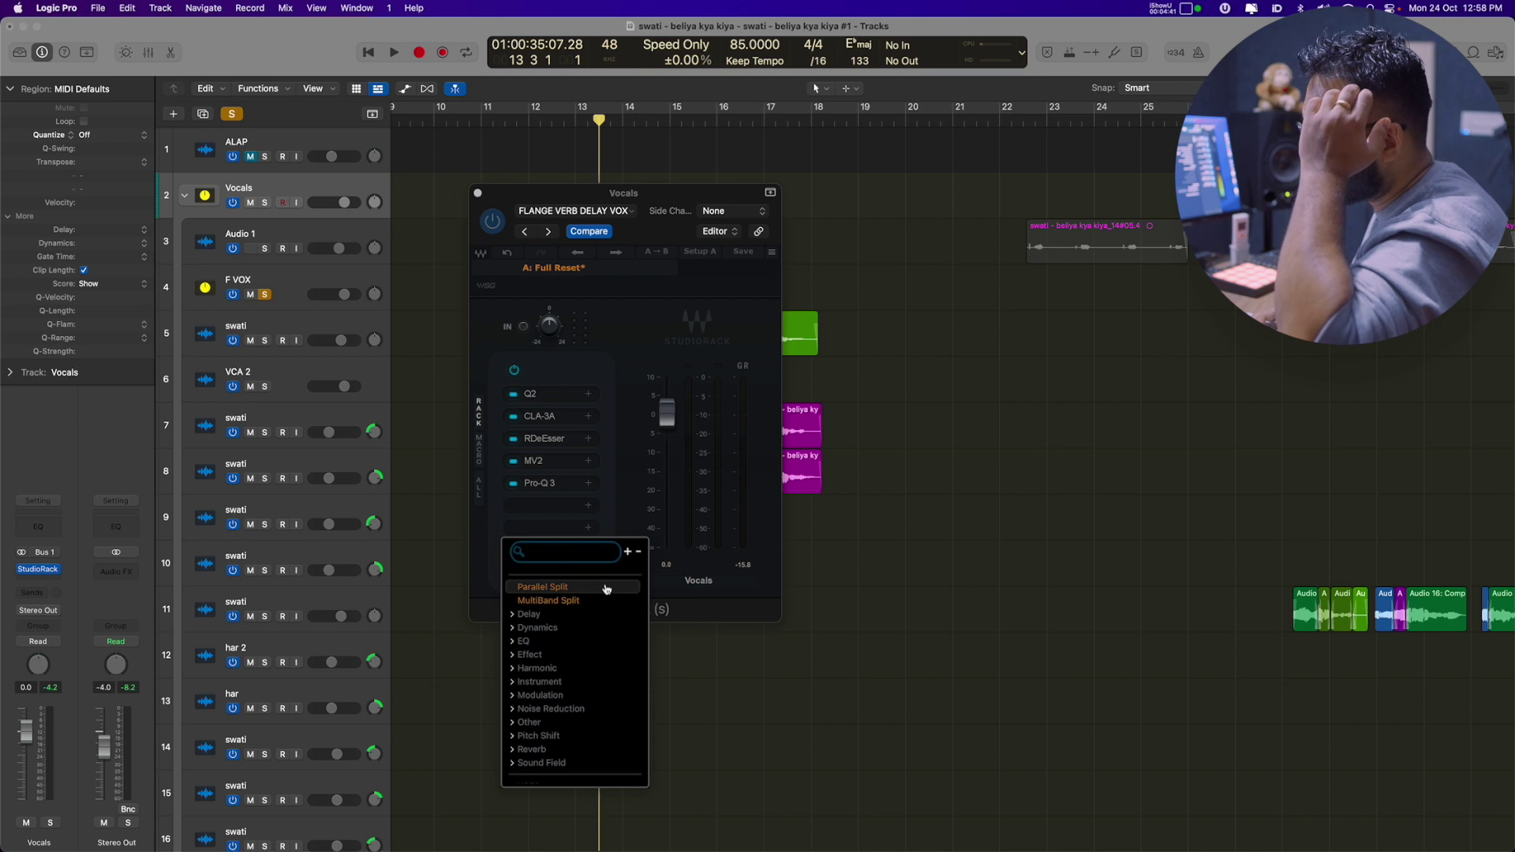
{"action": "scroll", "coordinate": [574, 627], "scroll_direction": "down", "scroll_amount": 3}
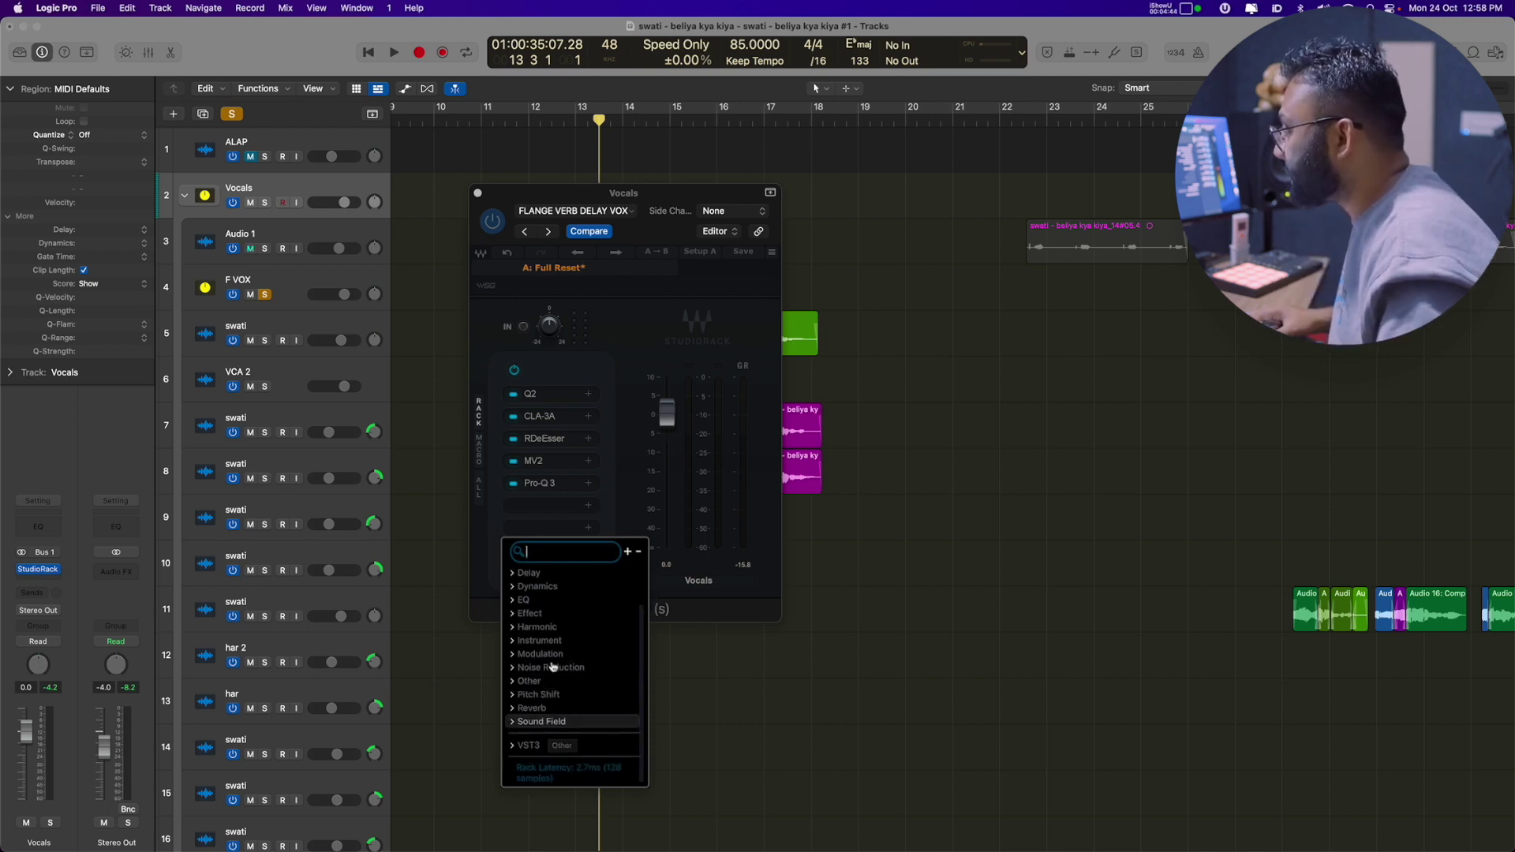
{"action": "type", "text": "ex"}
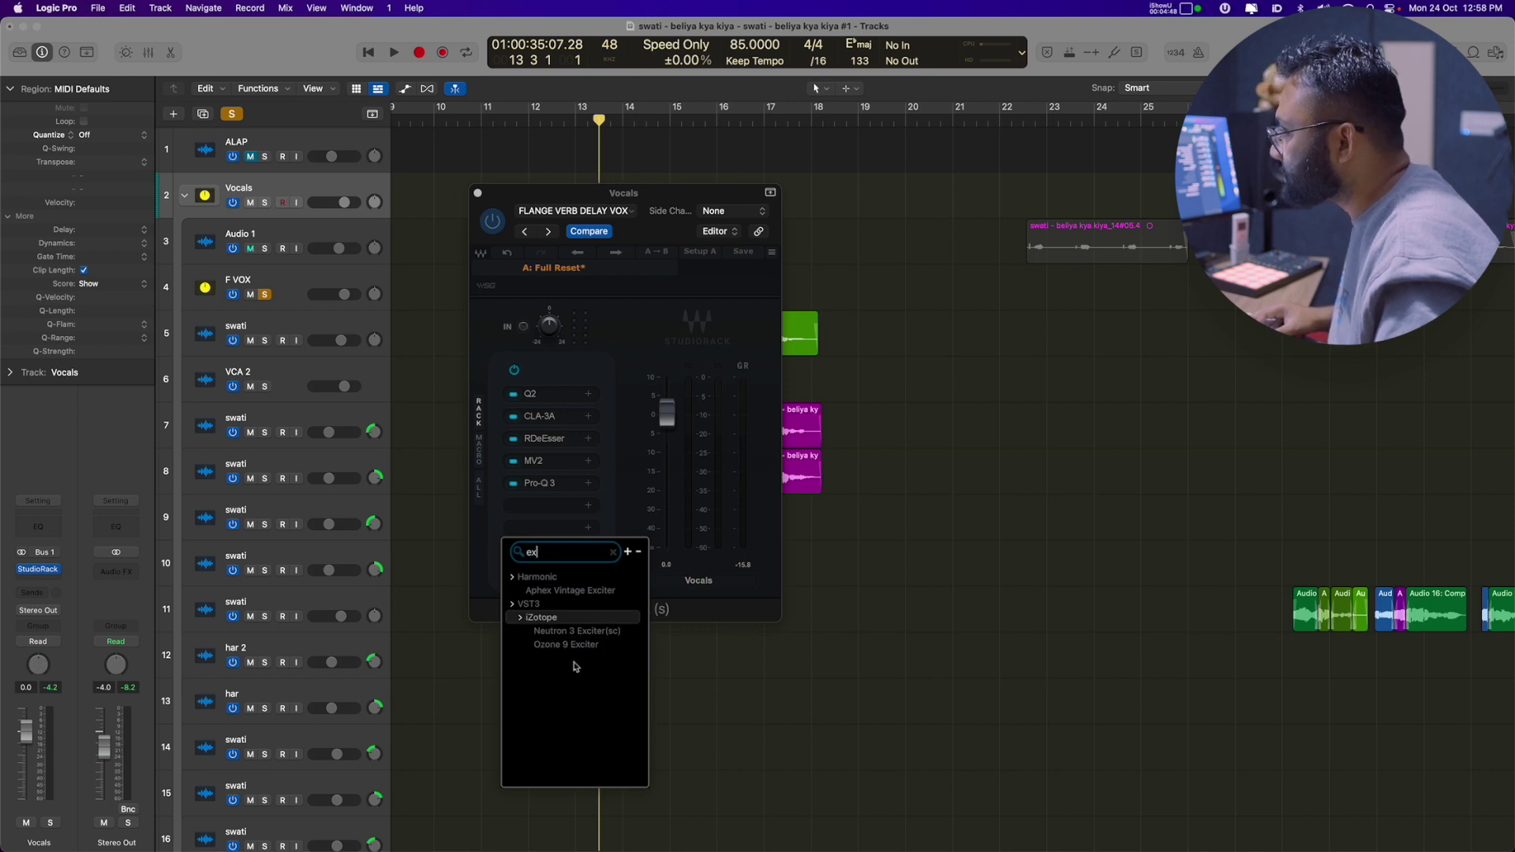
{"action": "left_click", "coordinate": [582, 593]}
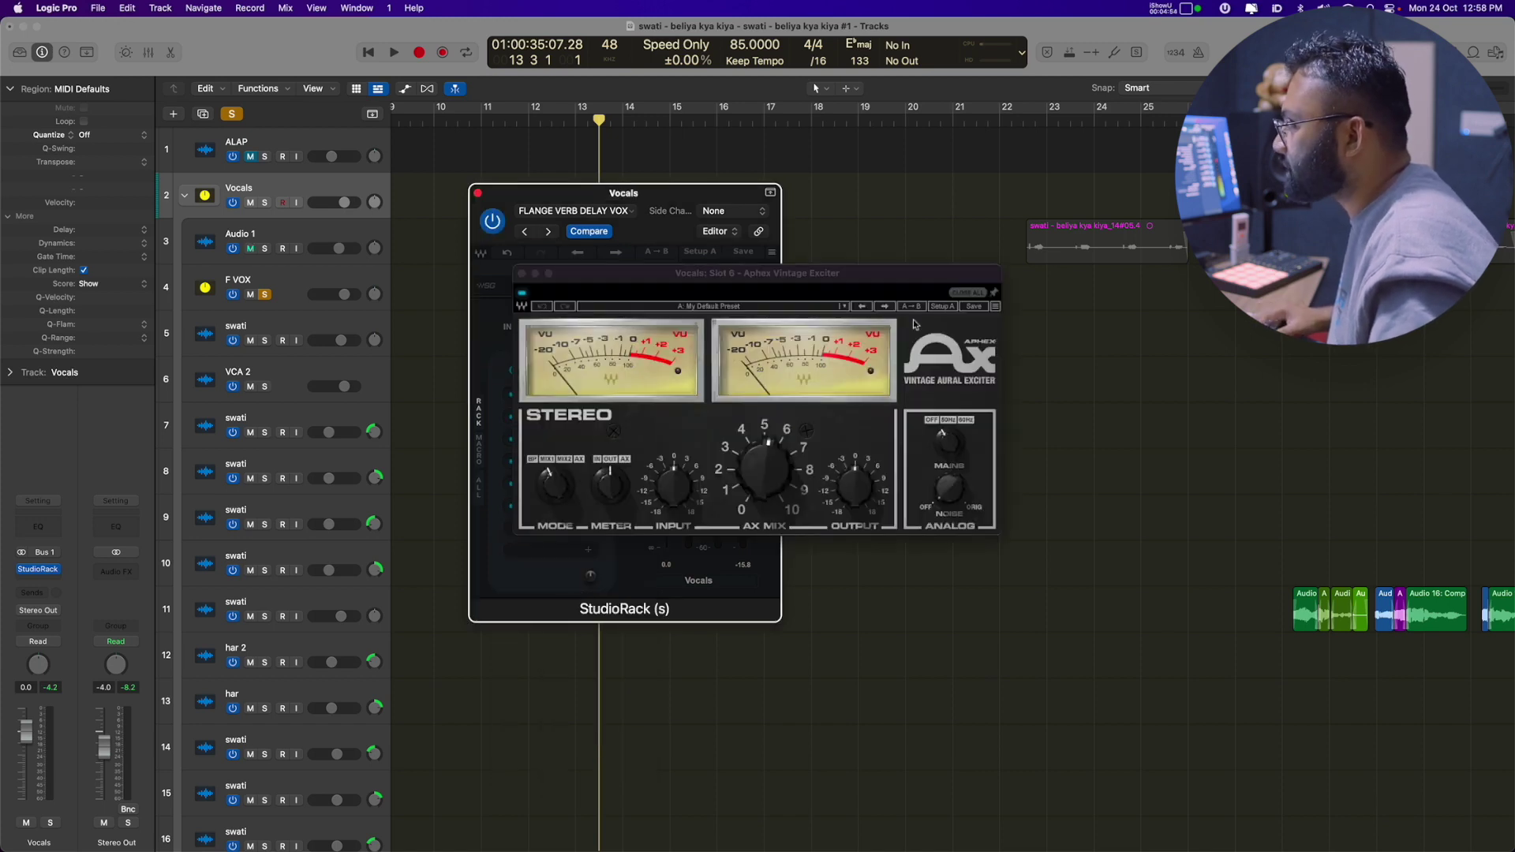
Step: Load the VG Vocal preset in the Aphex Vintage Exciter, audition the vocals, and close the plugin window
{"action": "left_click", "coordinate": [845, 308]}
{"action": "mouse_move", "coordinate": [966, 494]}
{"action": "left_click", "coordinate": [1030, 523]}
{"action": "key", "text": "space"}
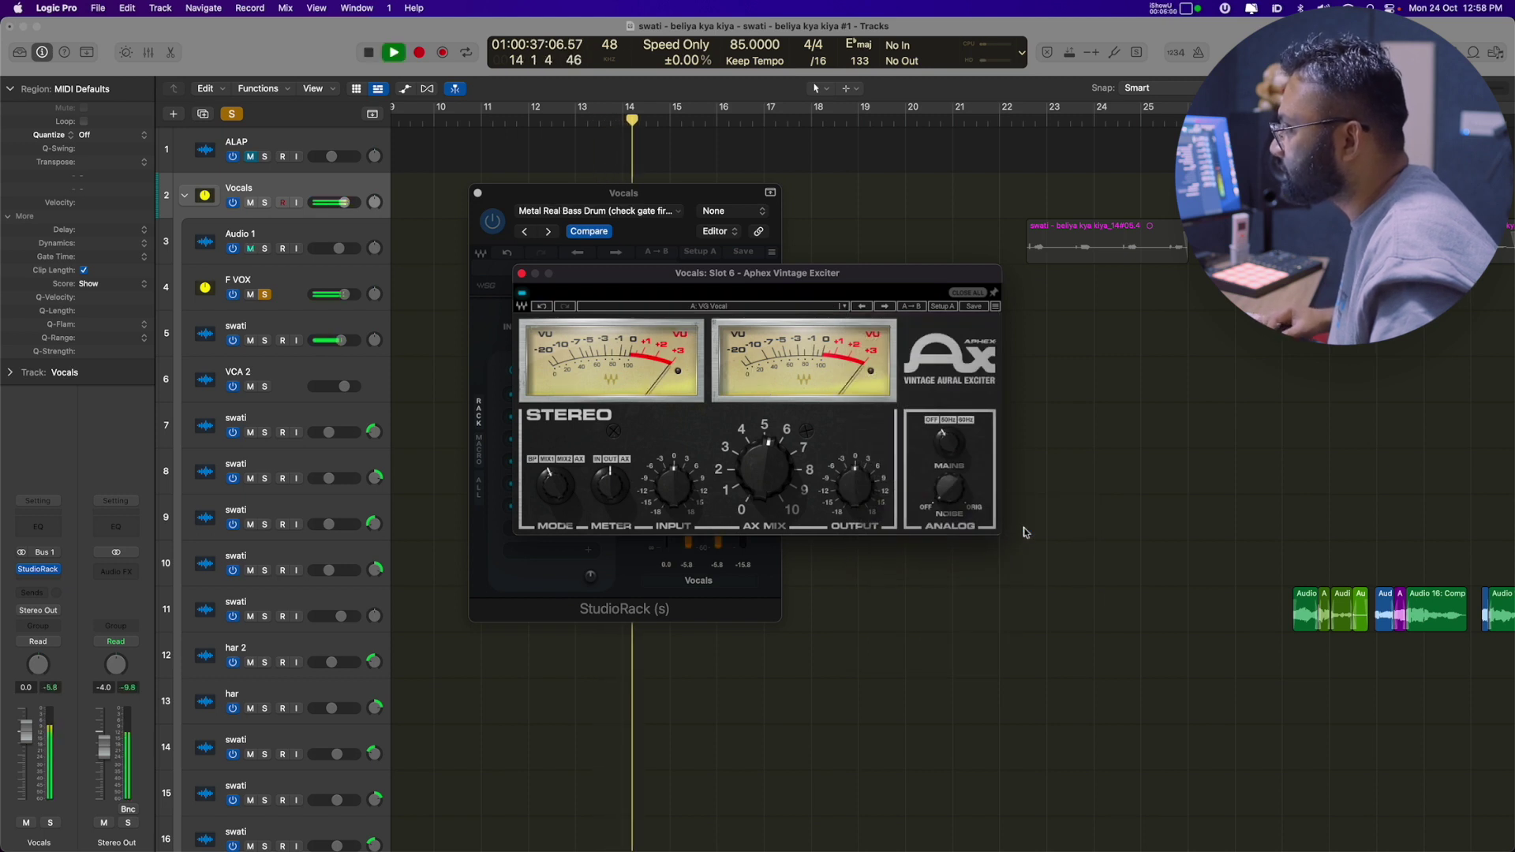
{"action": "key", "text": "space"}
{"action": "key", "text": "space"}
{"action": "key", "text": "space"}
{"action": "left_click", "coordinate": [522, 274]}
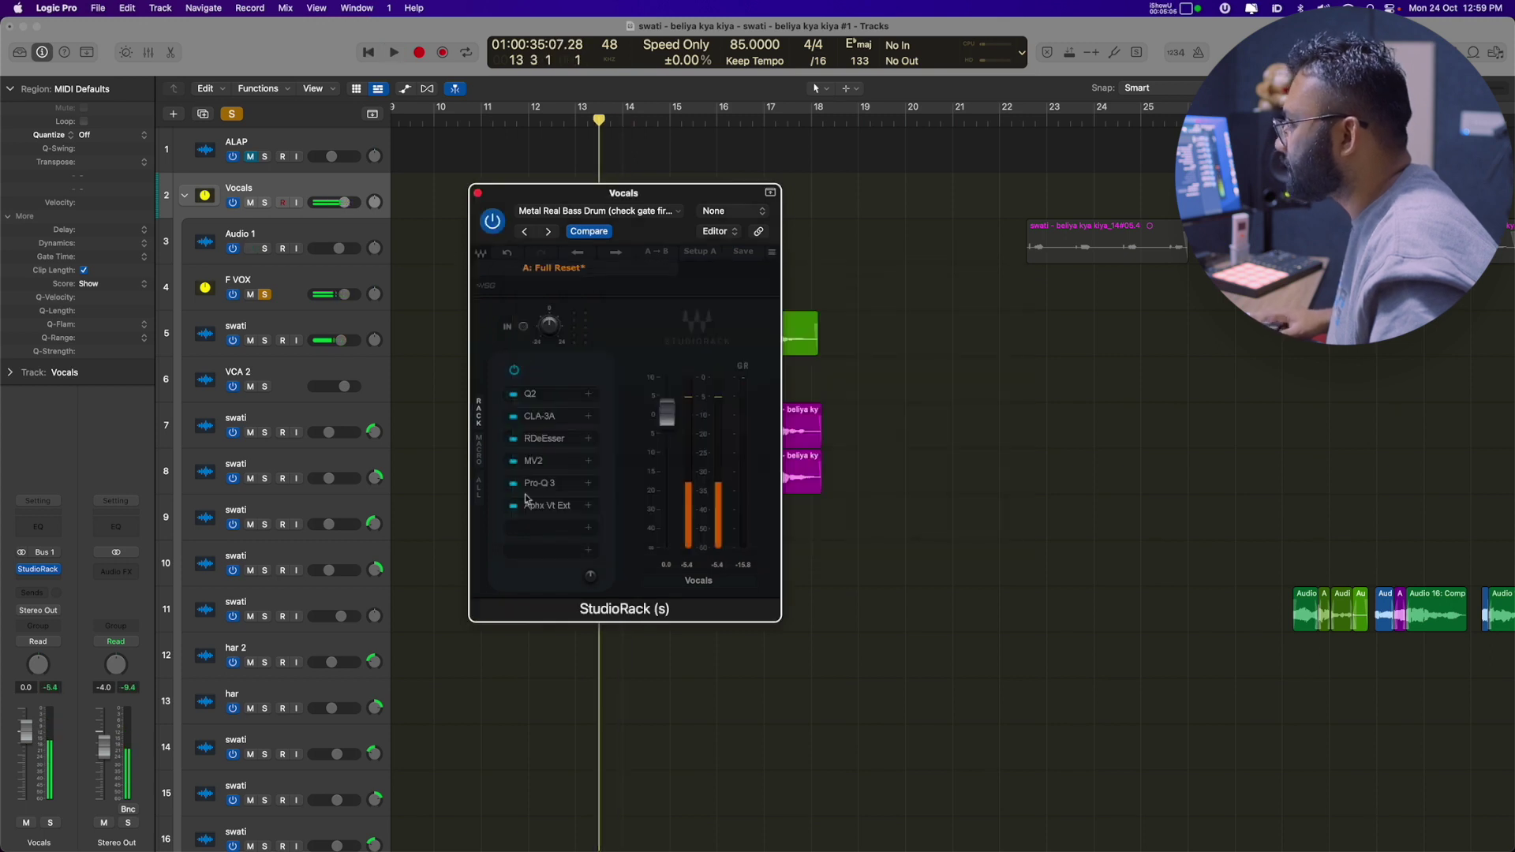
Step: Insert a Parallel Split in StudioRack's seventh slot and extend it to three parallel chains
{"action": "left_click", "coordinate": [590, 550]}
{"action": "left_click", "coordinate": [568, 613]}
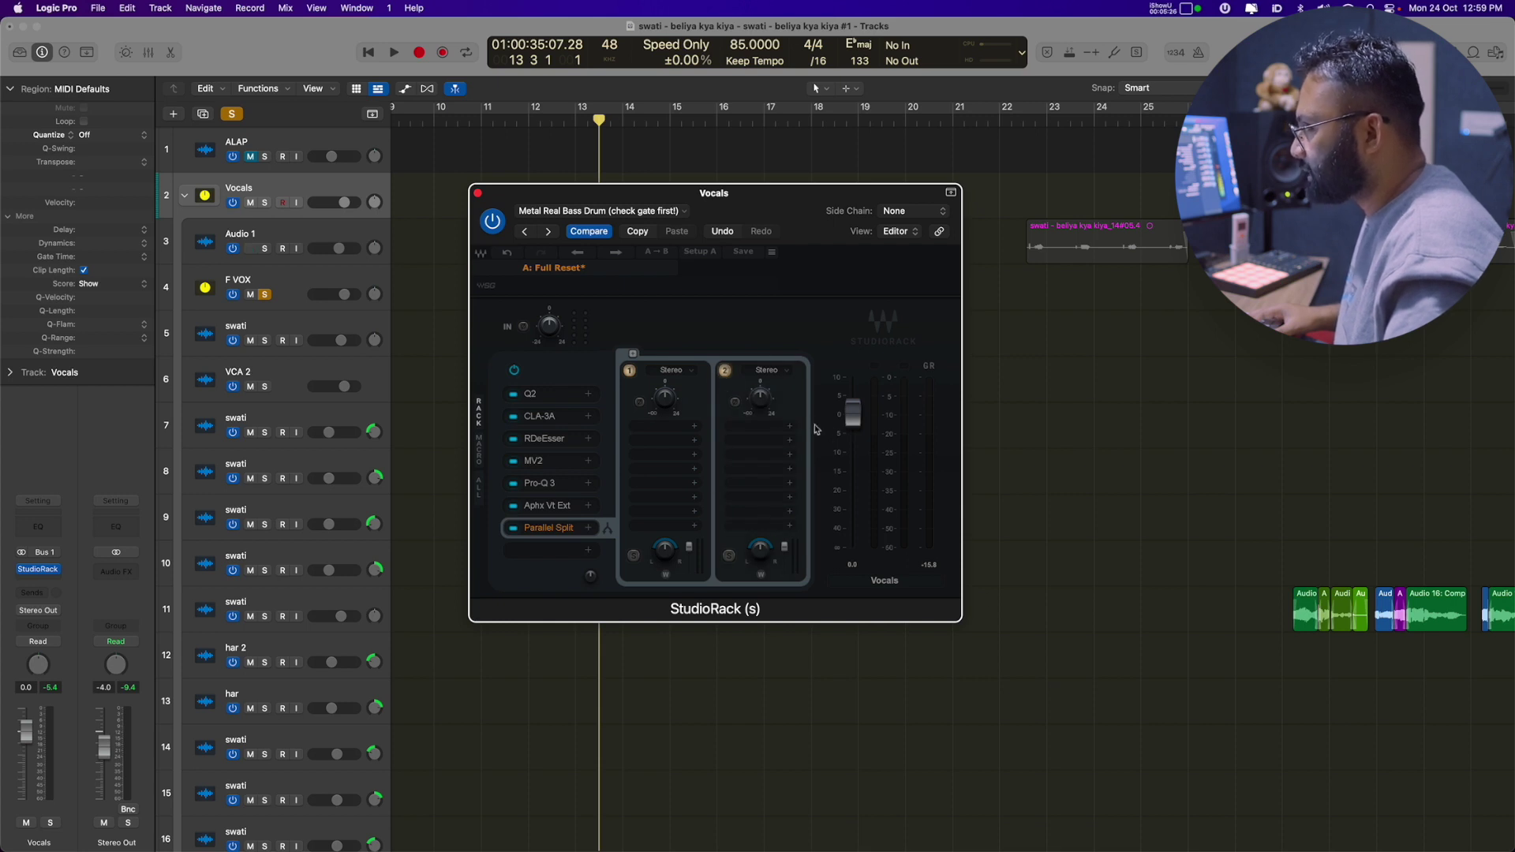
{"action": "left_click", "coordinate": [633, 353]}
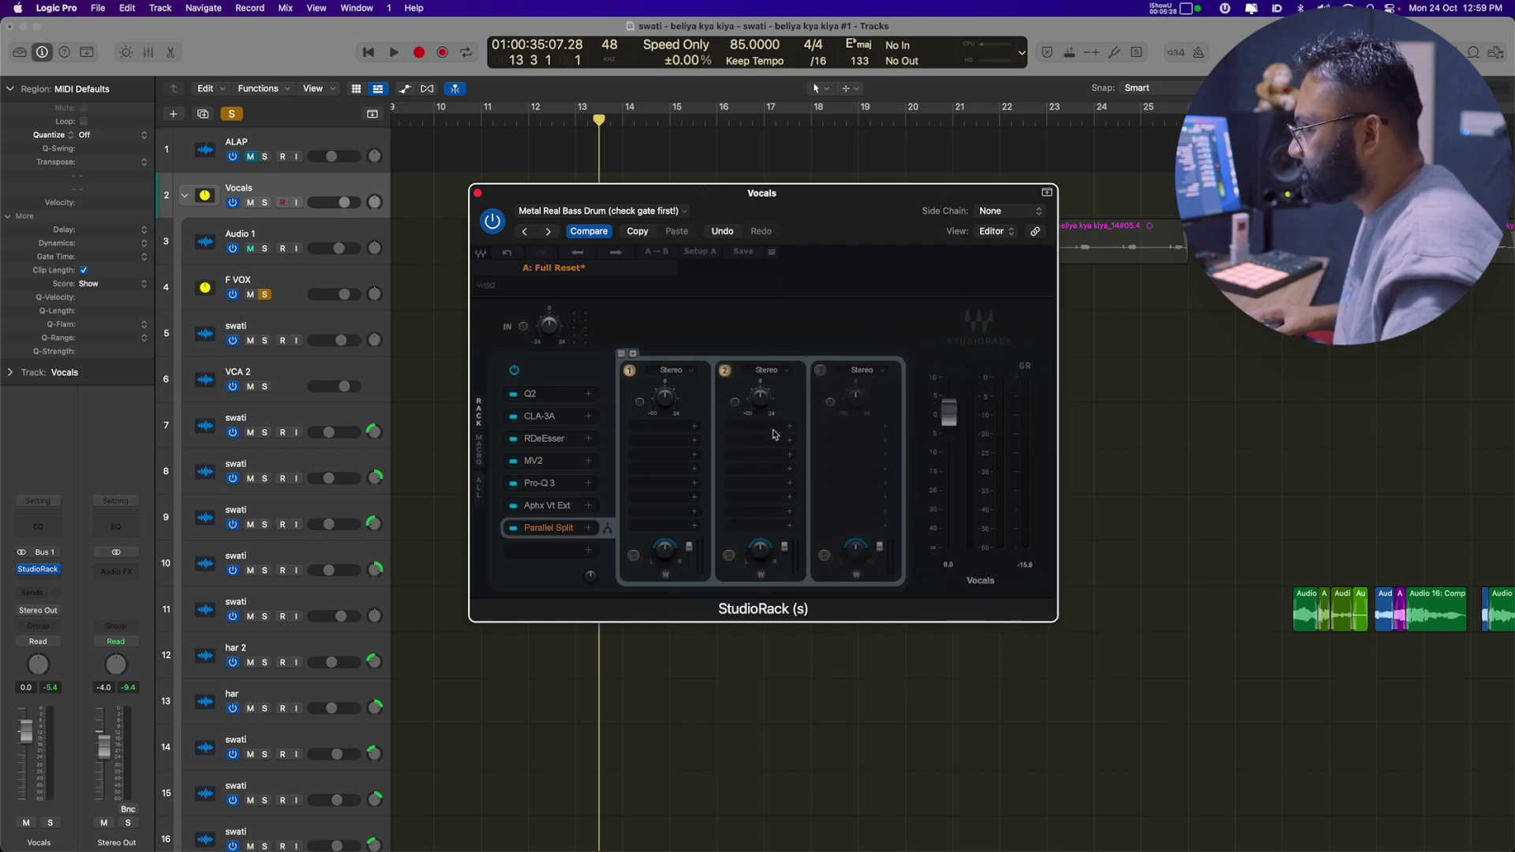
Step: Add the RVerb reverb to the second parallel chain and set its time to about 4.47
{"action": "left_click", "coordinate": [781, 441]}
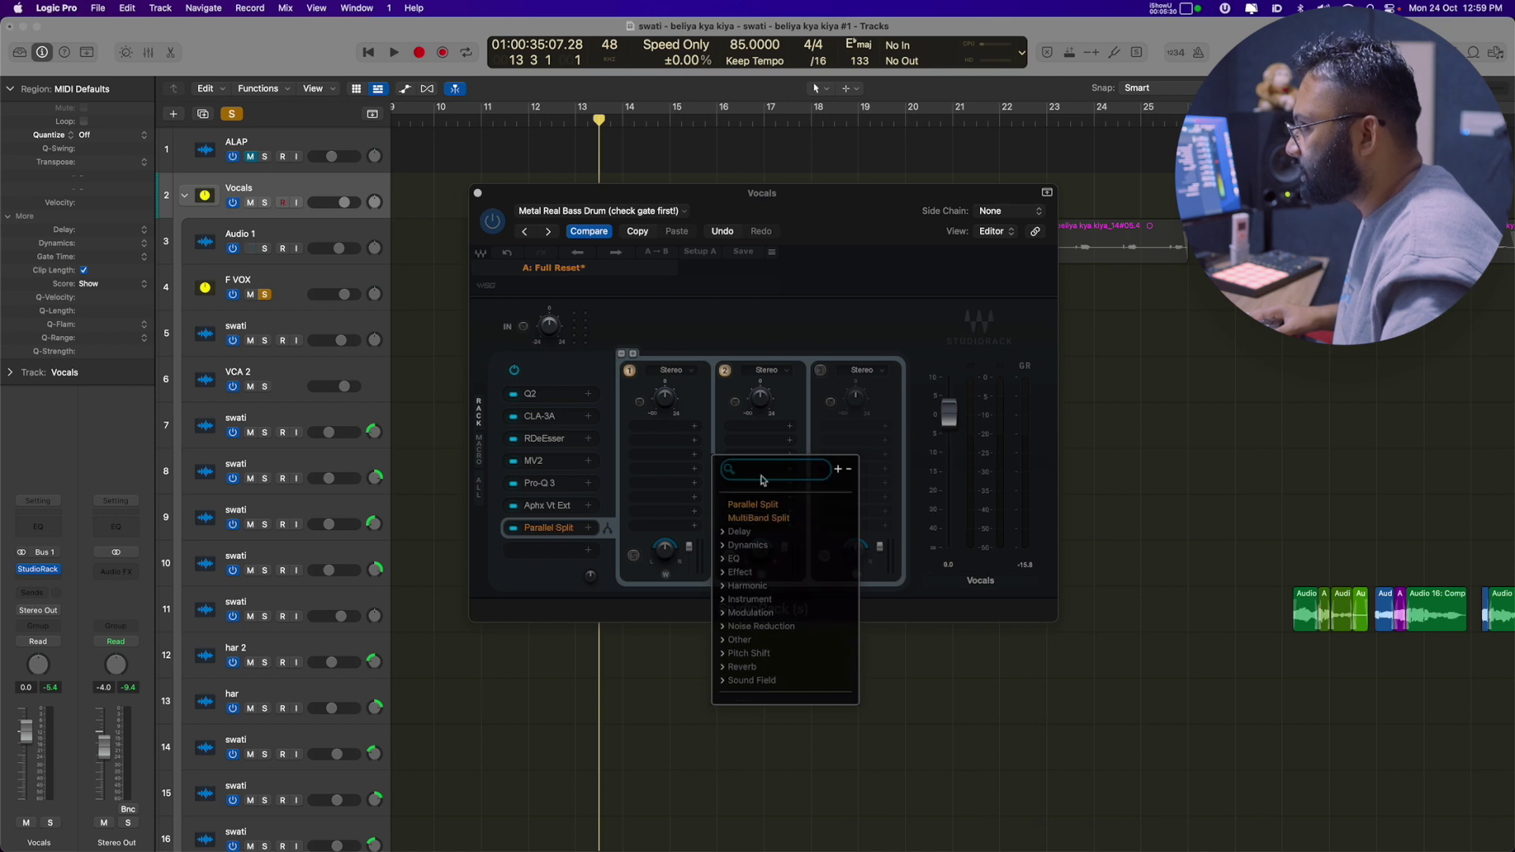
{"action": "scroll", "coordinate": [781, 662], "scroll_direction": "down", "scroll_amount": 3}
{"action": "left_click", "coordinate": [776, 641]}
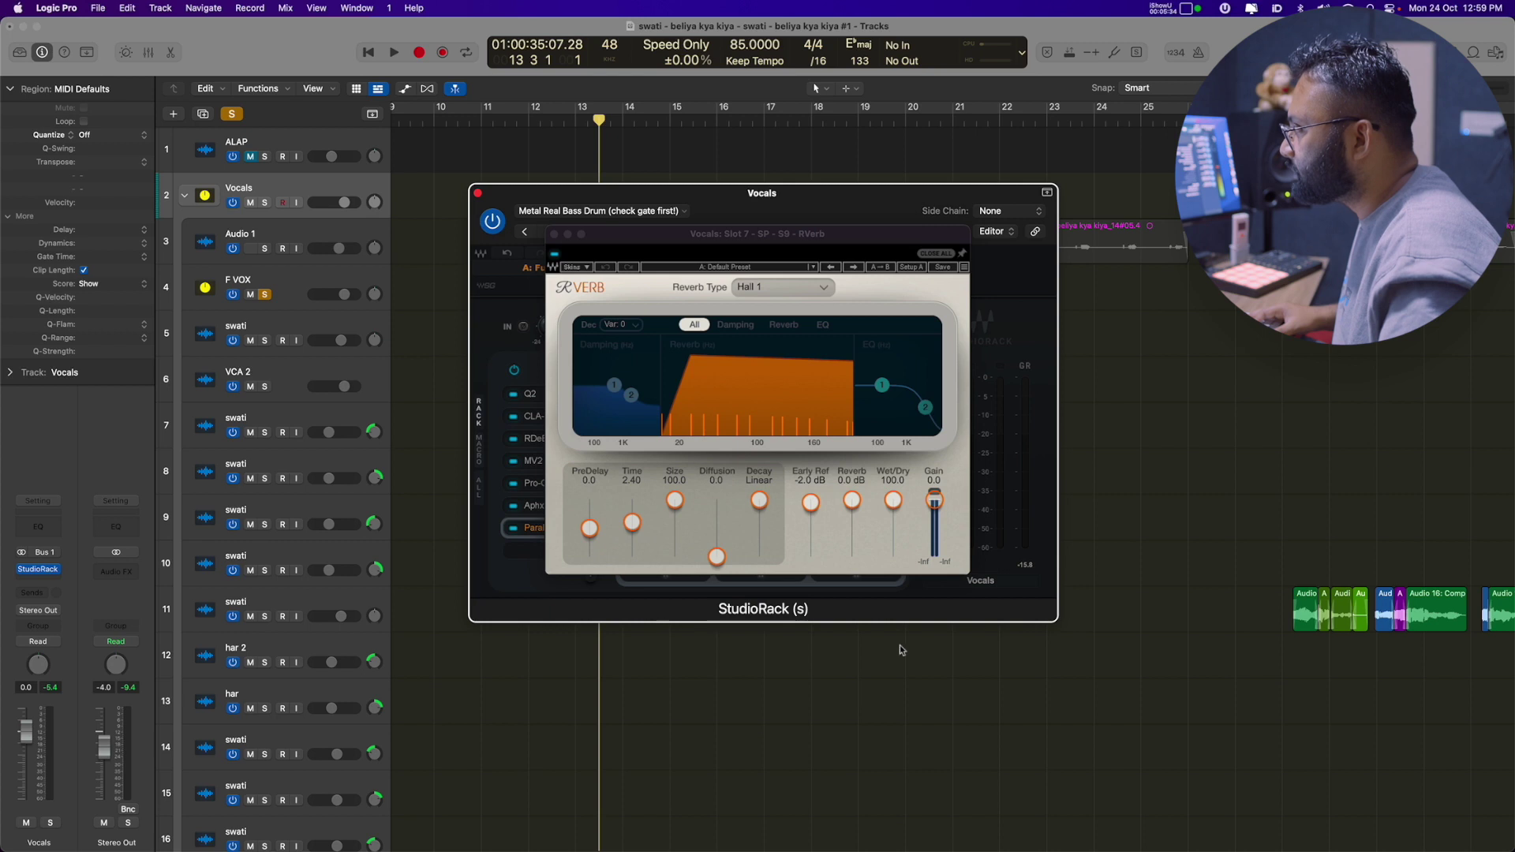
{"action": "left_click_drag", "start_coordinate": [632, 522], "coordinate": [632, 523]}
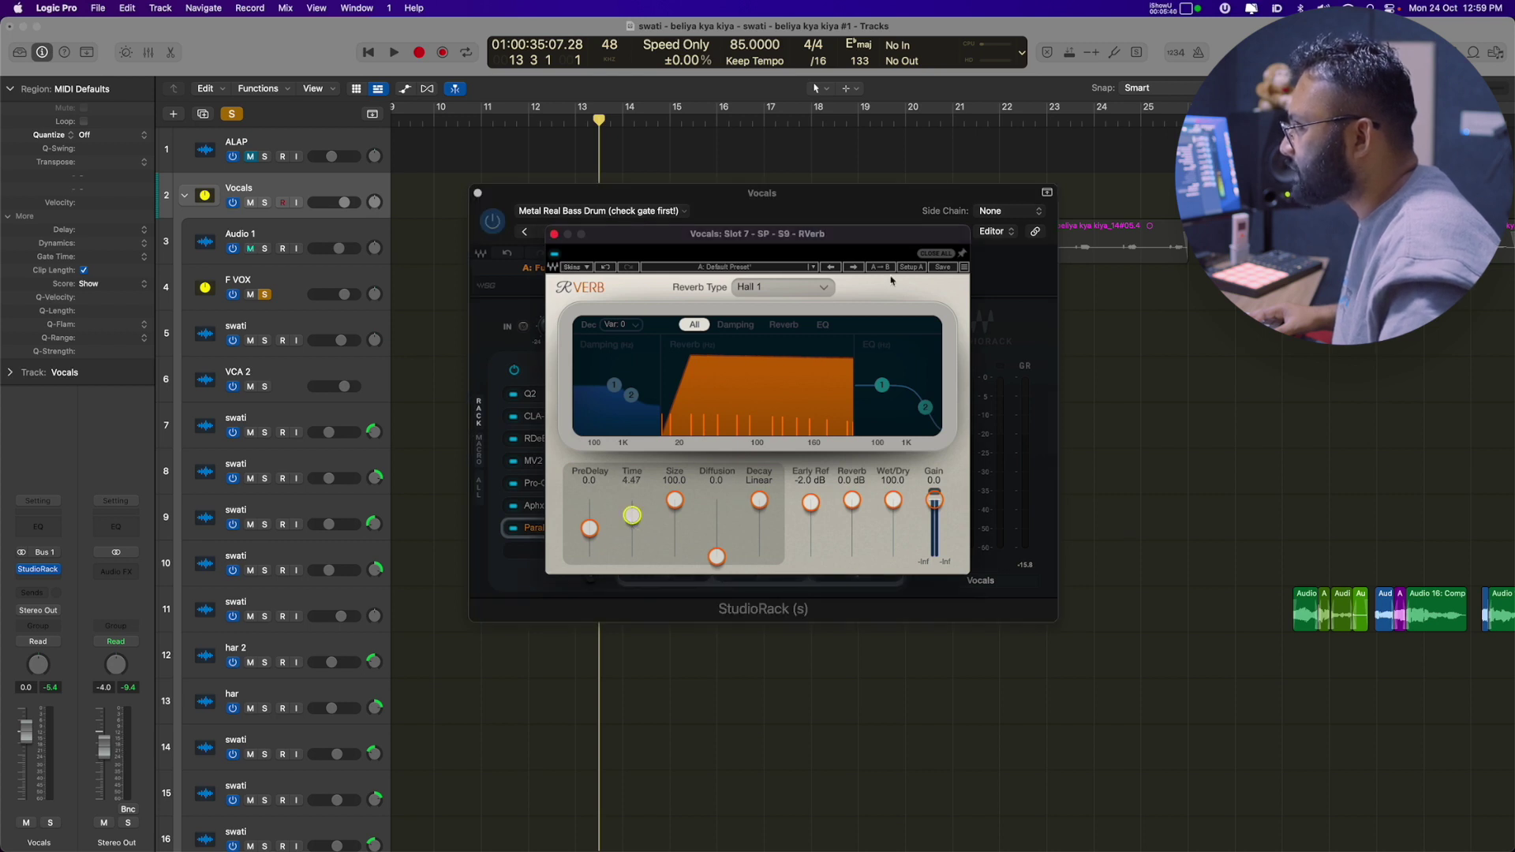
Step: Set the RVerb's reverb type to Plate 1 and audition the vocals with its window moved aside
{"action": "left_click", "coordinate": [822, 290]}
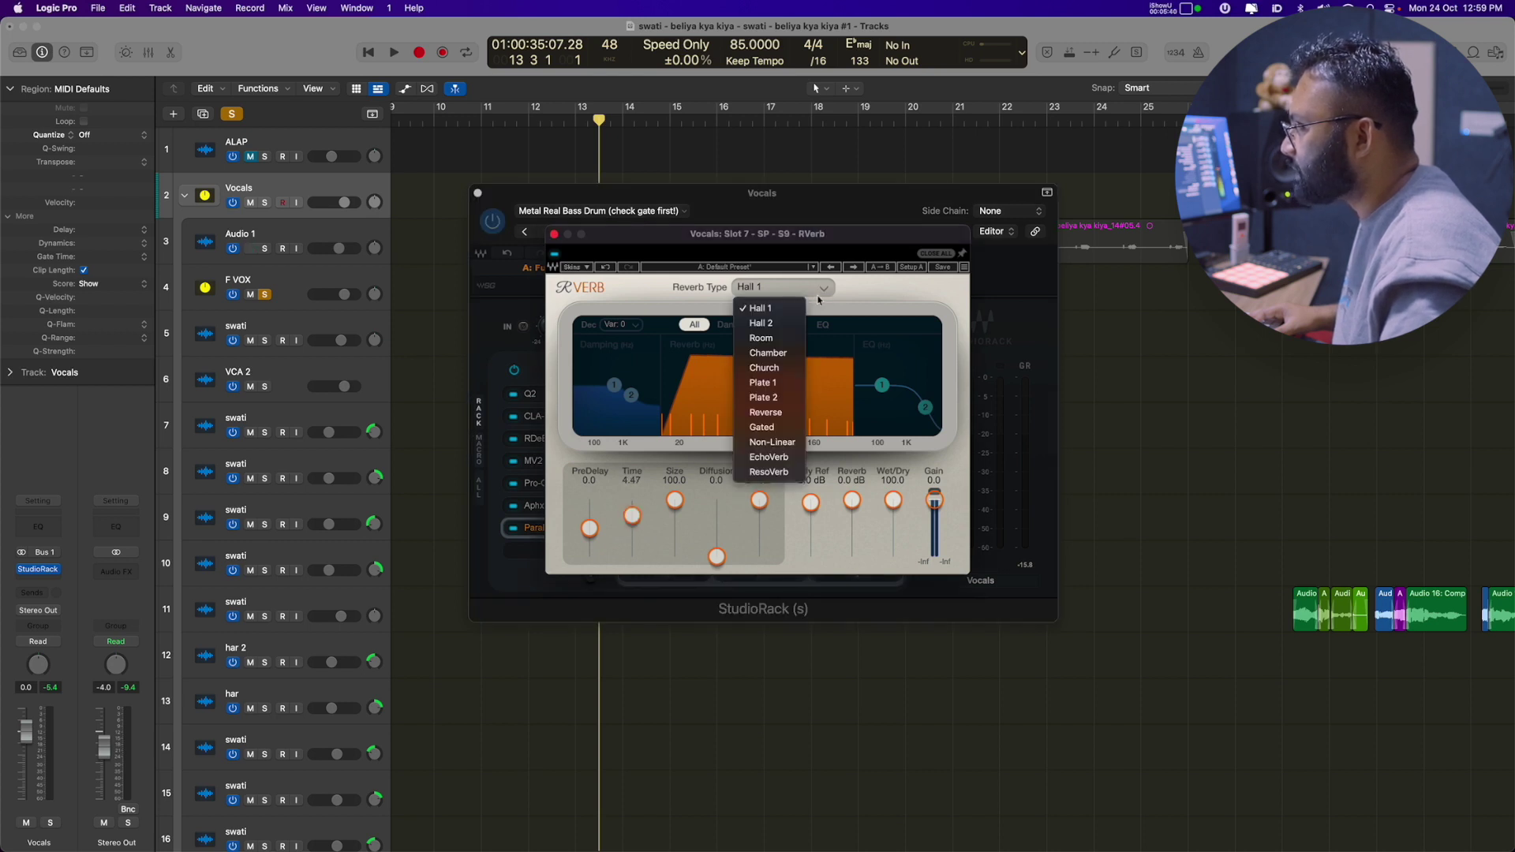
{"action": "left_click", "coordinate": [763, 382]}
{"action": "key", "text": "space"}
{"action": "left_click_drag", "start_coordinate": [758, 234], "coordinate": [1136, 238]}
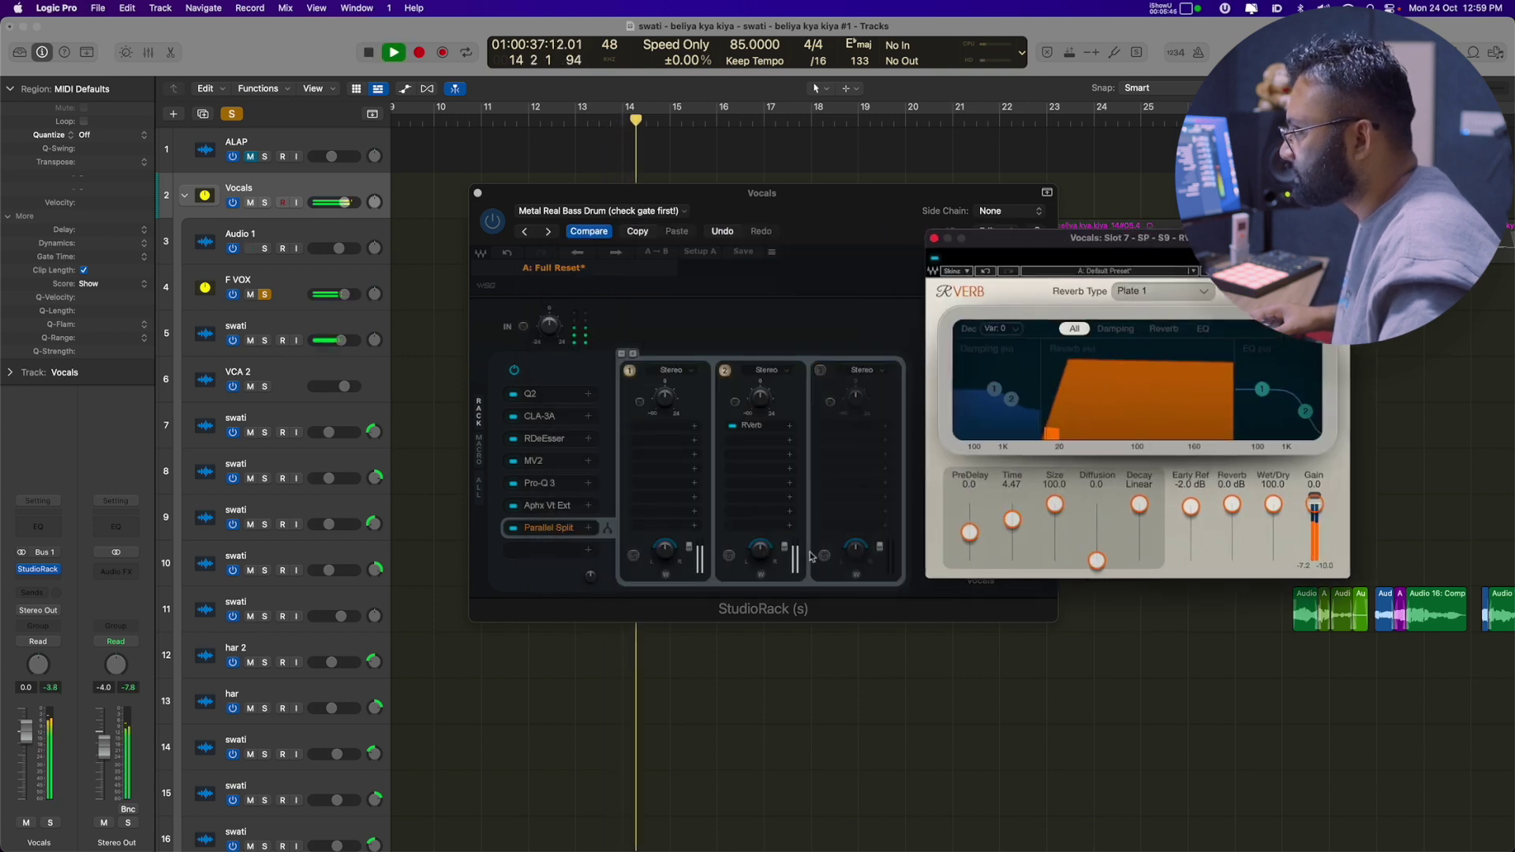
{"action": "key", "text": "space"}
Step: Lower the second parallel chain's output level to about -17.1 dB while auditioning the vocals
{"action": "left_click", "coordinate": [785, 550]}
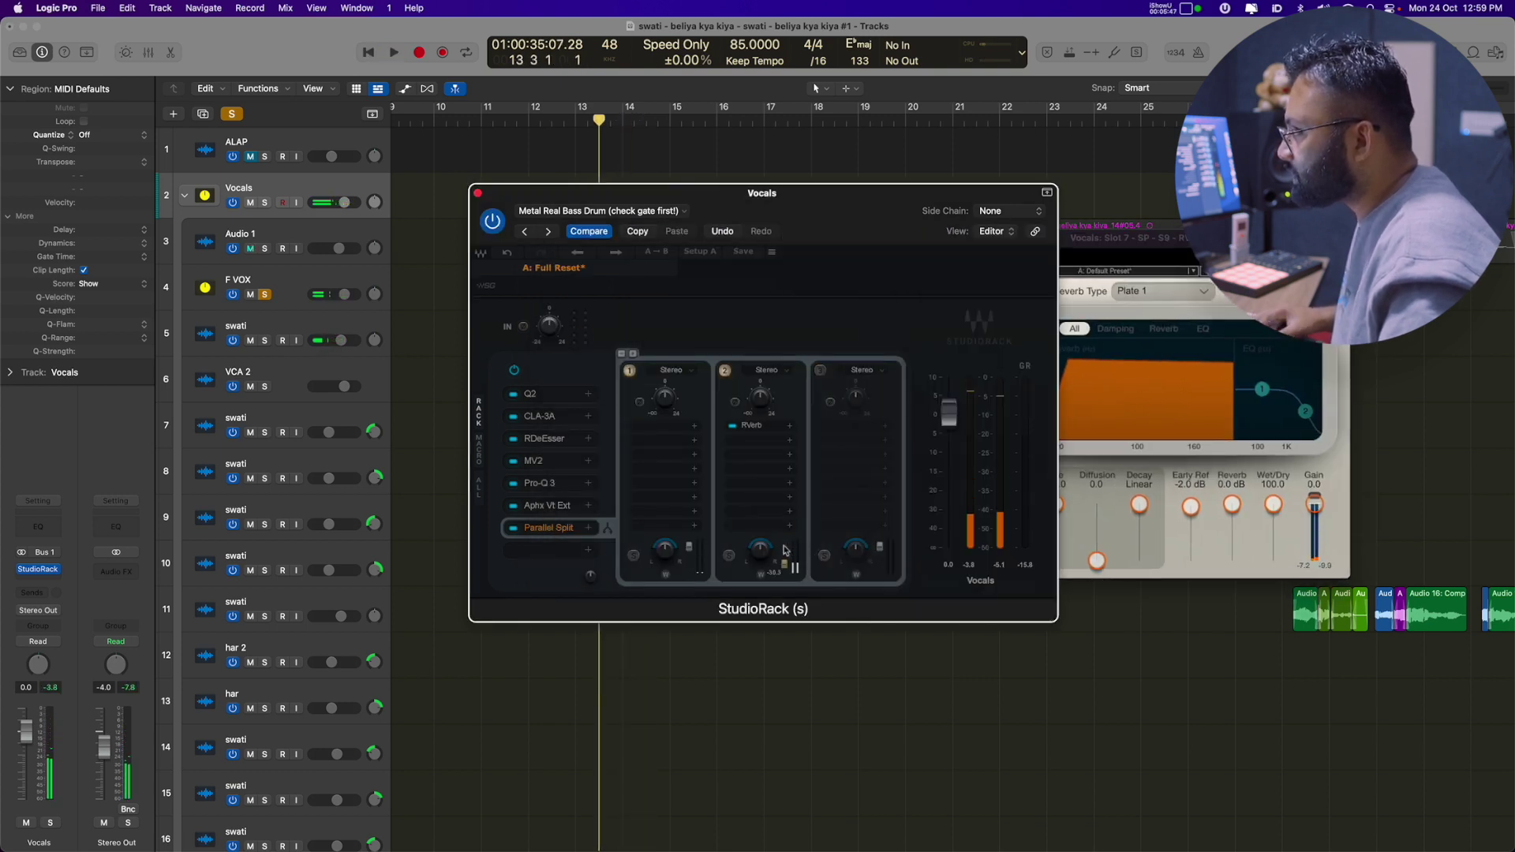
{"action": "key", "text": "space"}
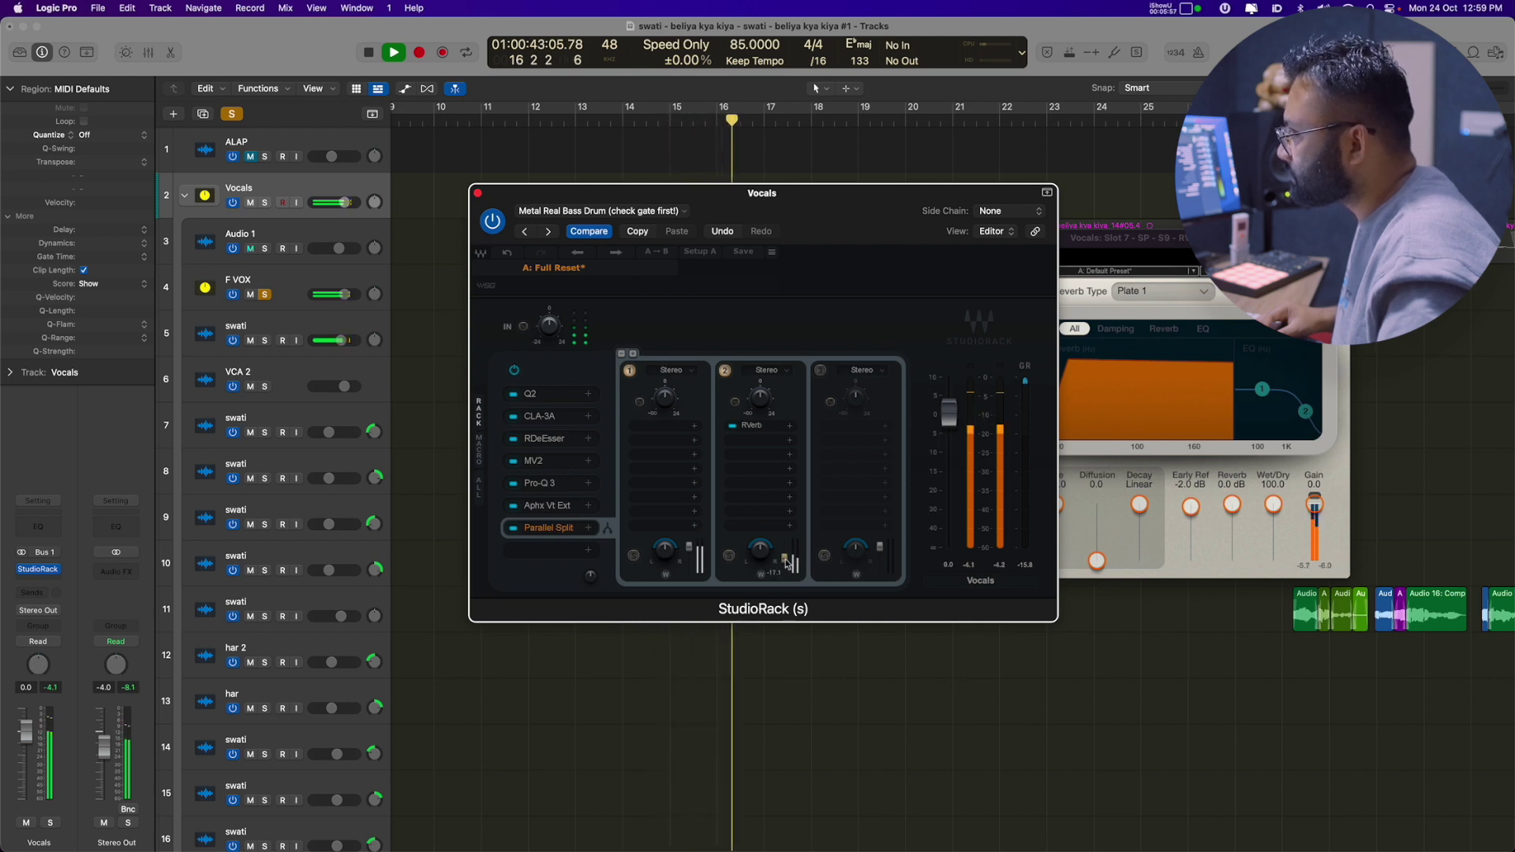
{"action": "key", "text": "space"}
Step: Replace the RVerb in the second parallel chain with Raum, found by searching for "rau"
{"action": "left_click", "coordinate": [787, 430]}
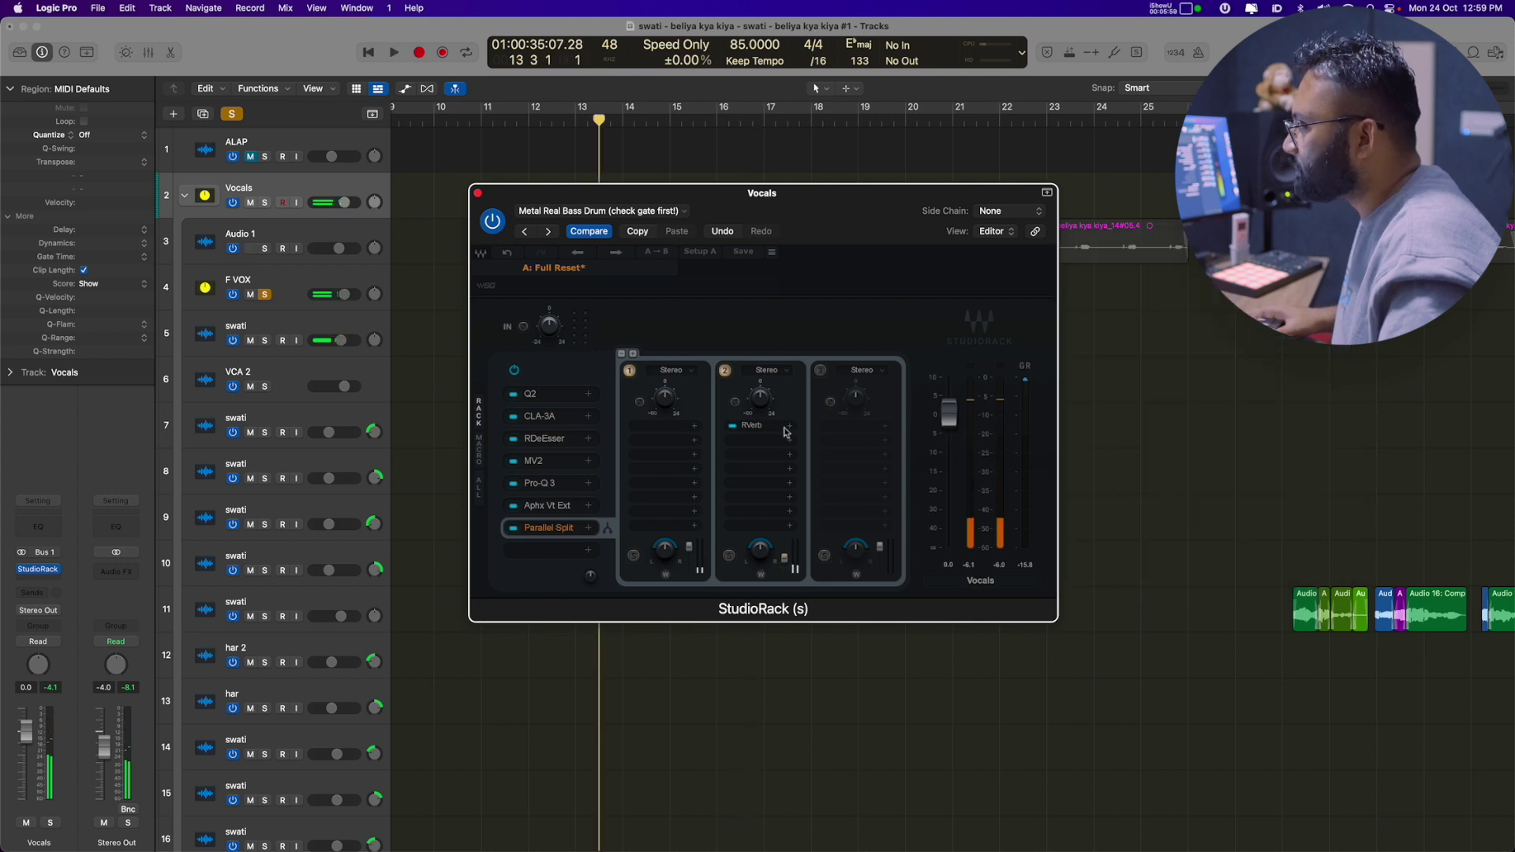
{"action": "left_click", "coordinate": [789, 428]}
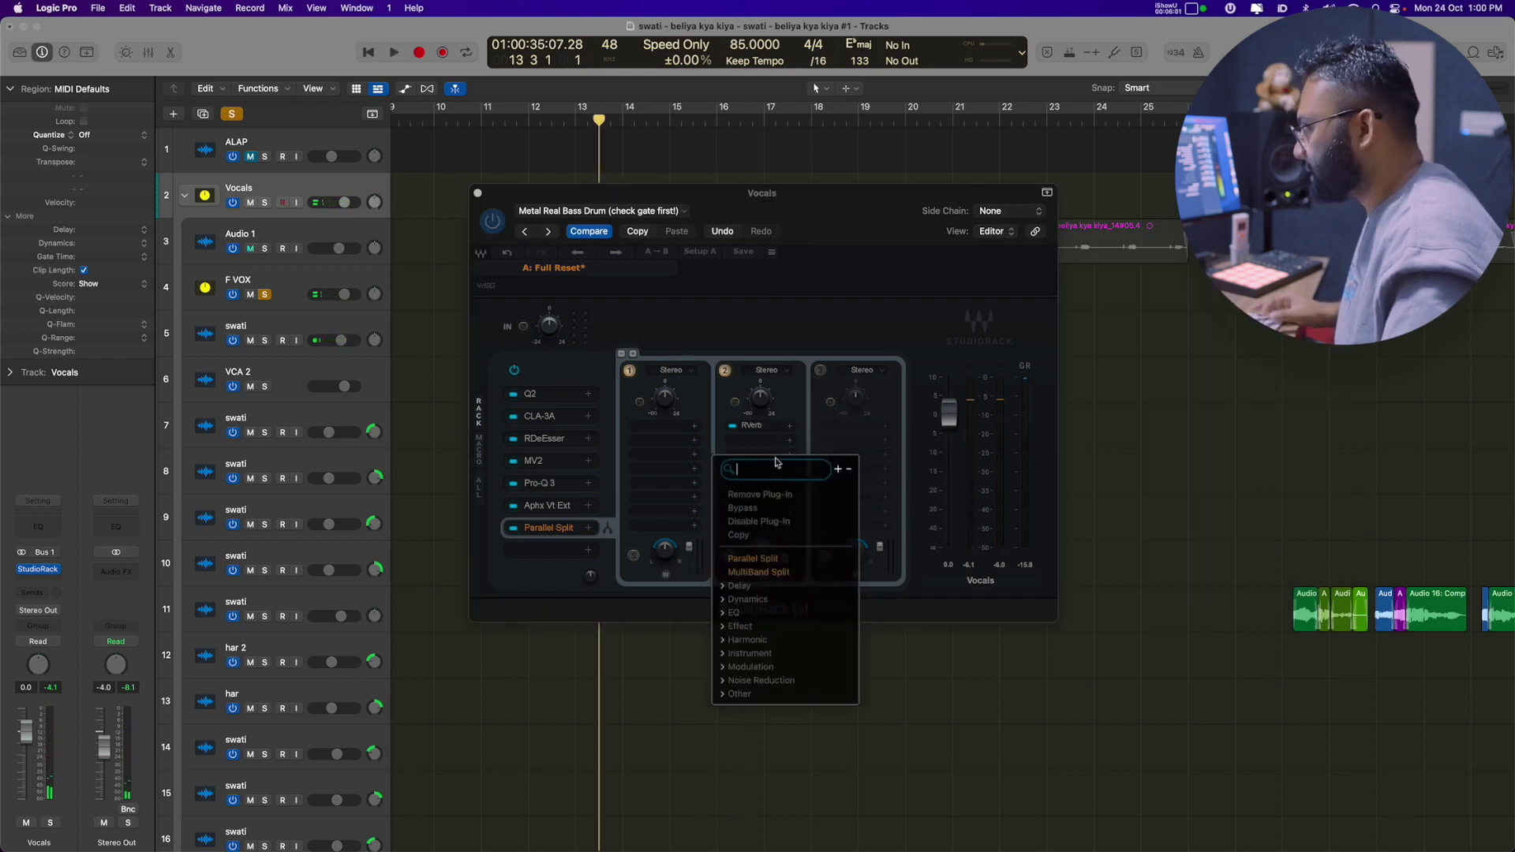
{"action": "type", "text": "rau"}
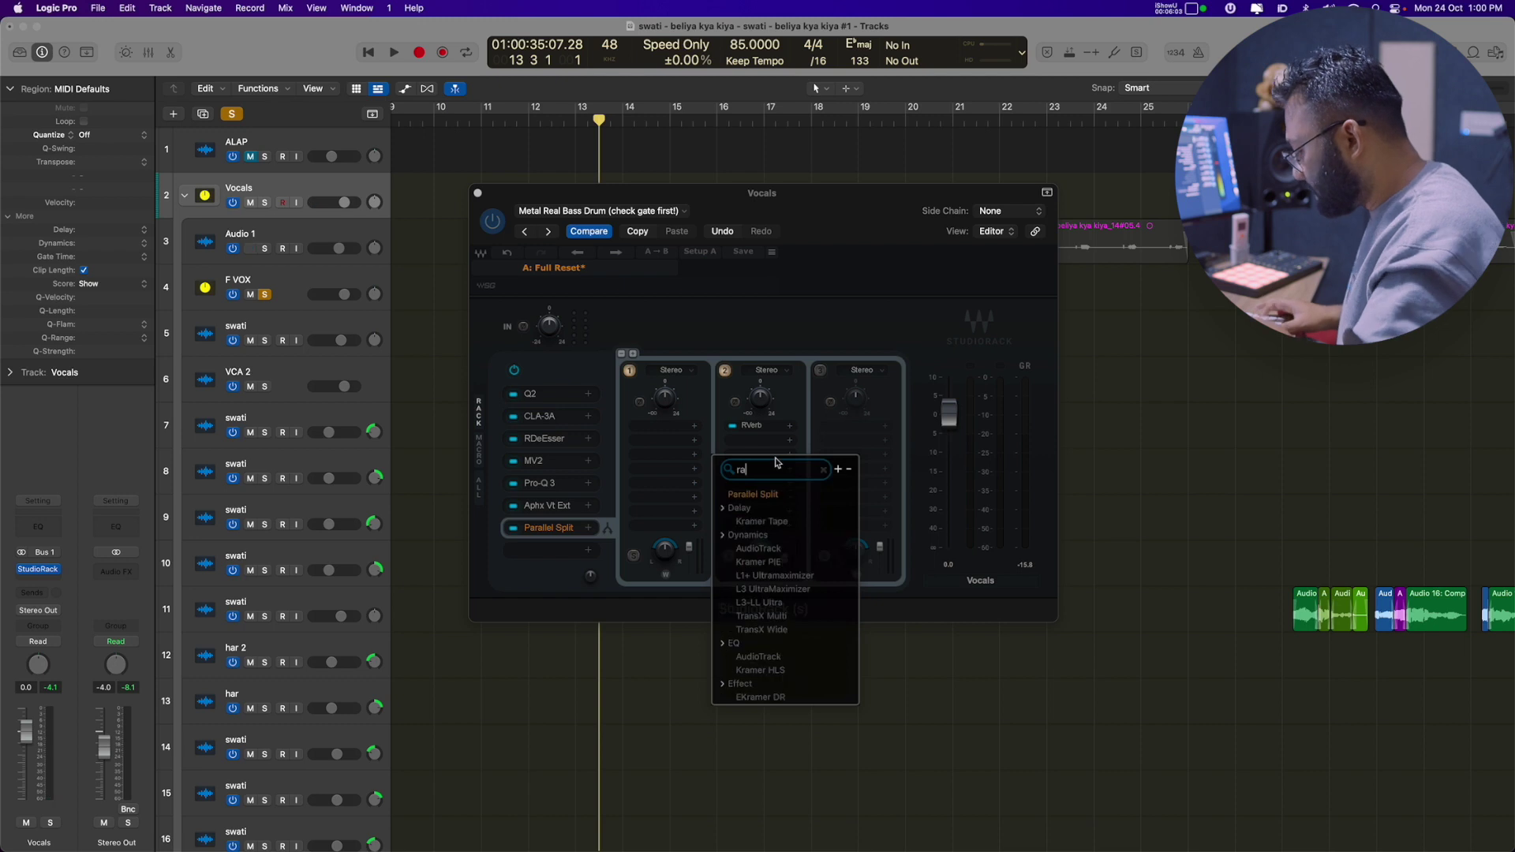
{"action": "left_click", "coordinate": [755, 522]}
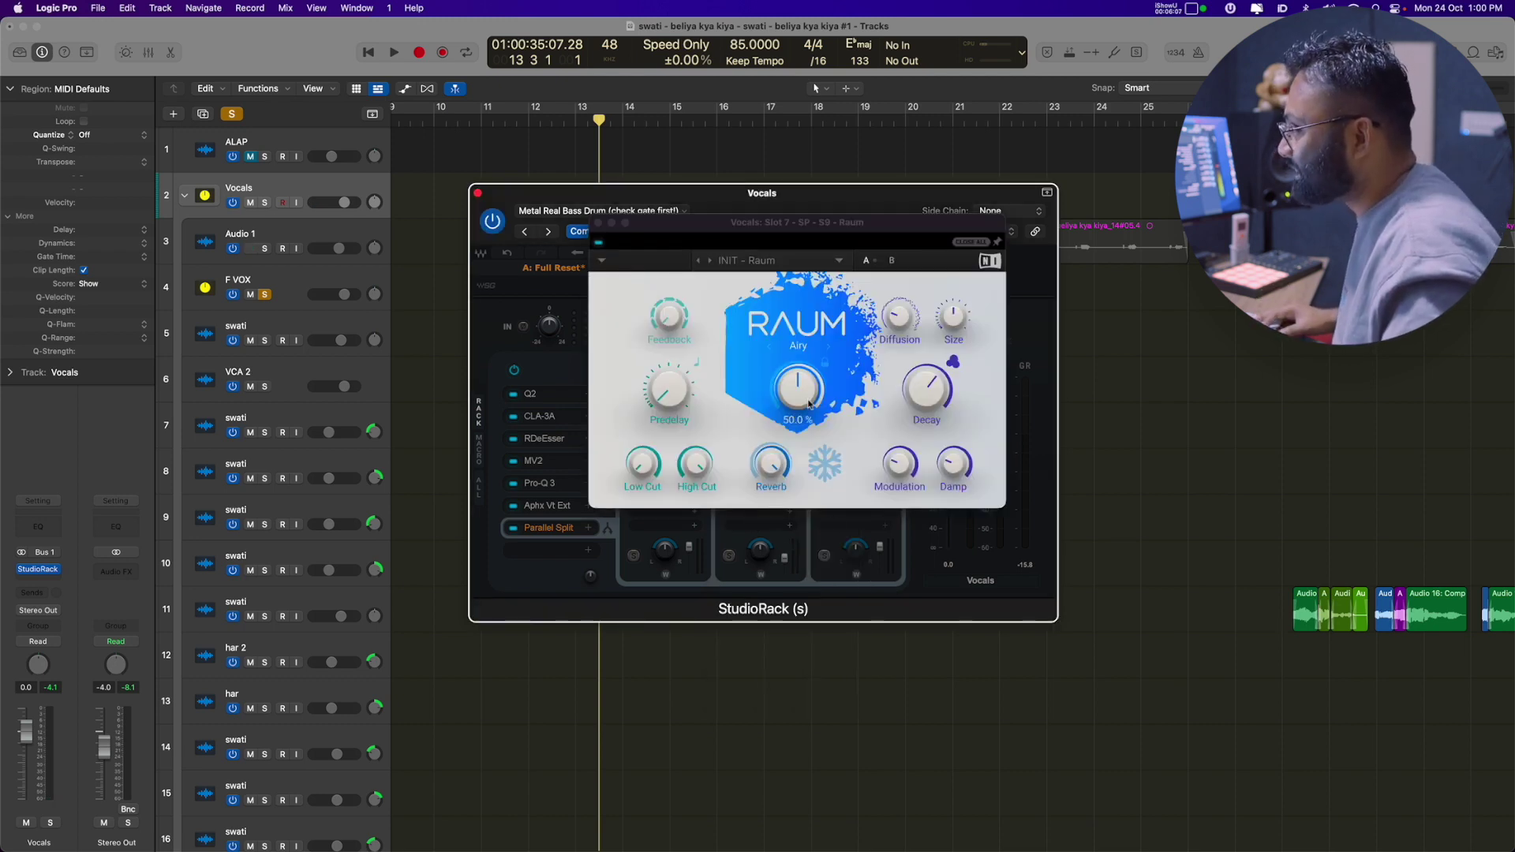
Step: Raise Raum's mix, move its window aside, and rebalance the second parallel chain's output level while auditioning the vocals
{"action": "left_click_drag", "start_coordinate": [808, 405], "coordinate": [824, 6]}
{"action": "left_click_drag", "start_coordinate": [855, 221], "coordinate": [1132, 243]}
{"action": "key", "text": "space"}
{"action": "left_click", "coordinate": [787, 562]}
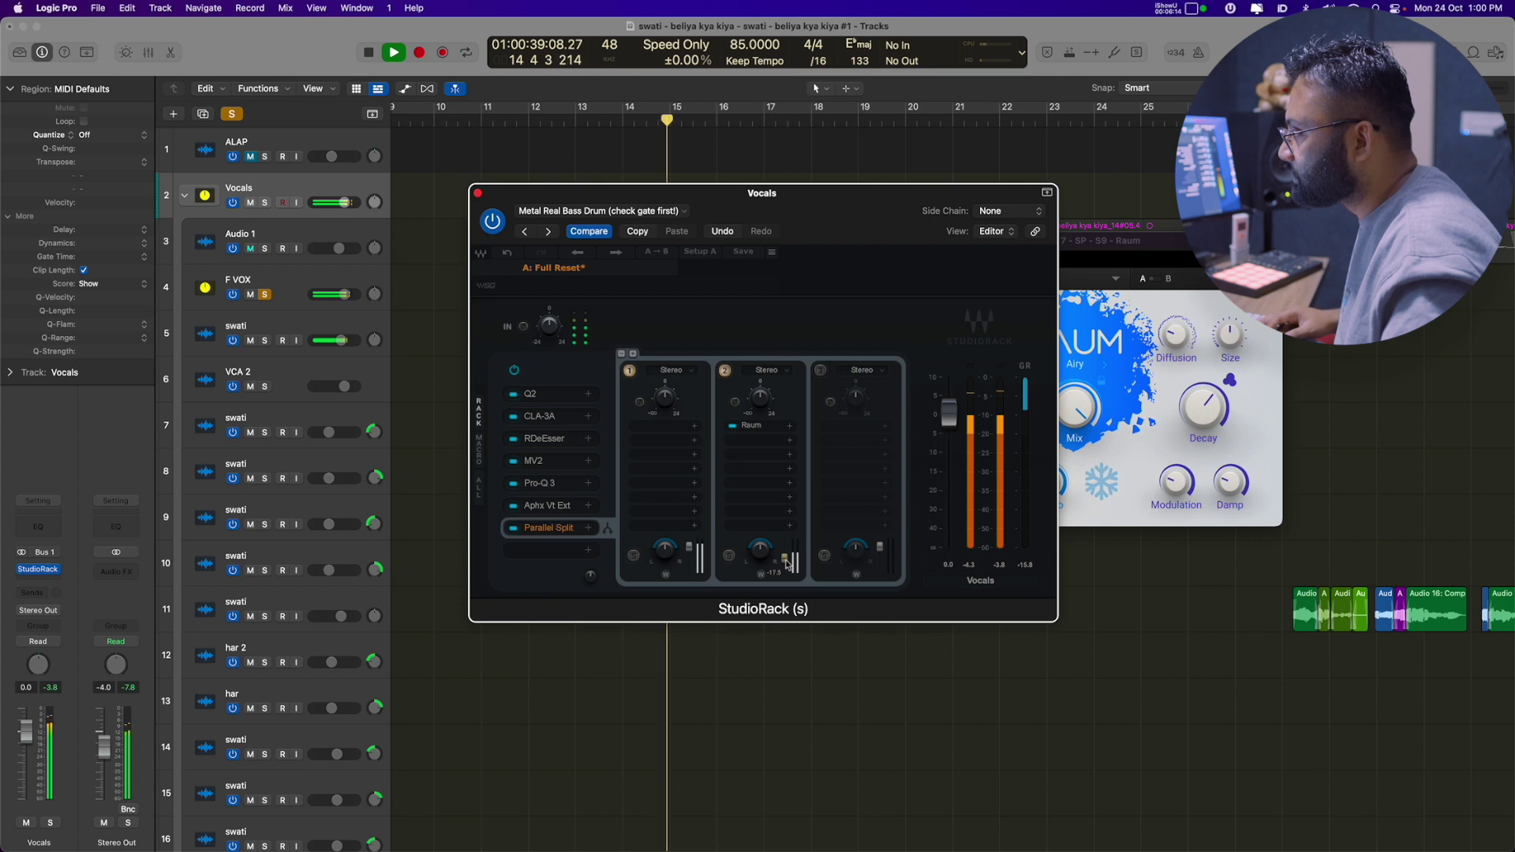
{"action": "key", "text": "space"}
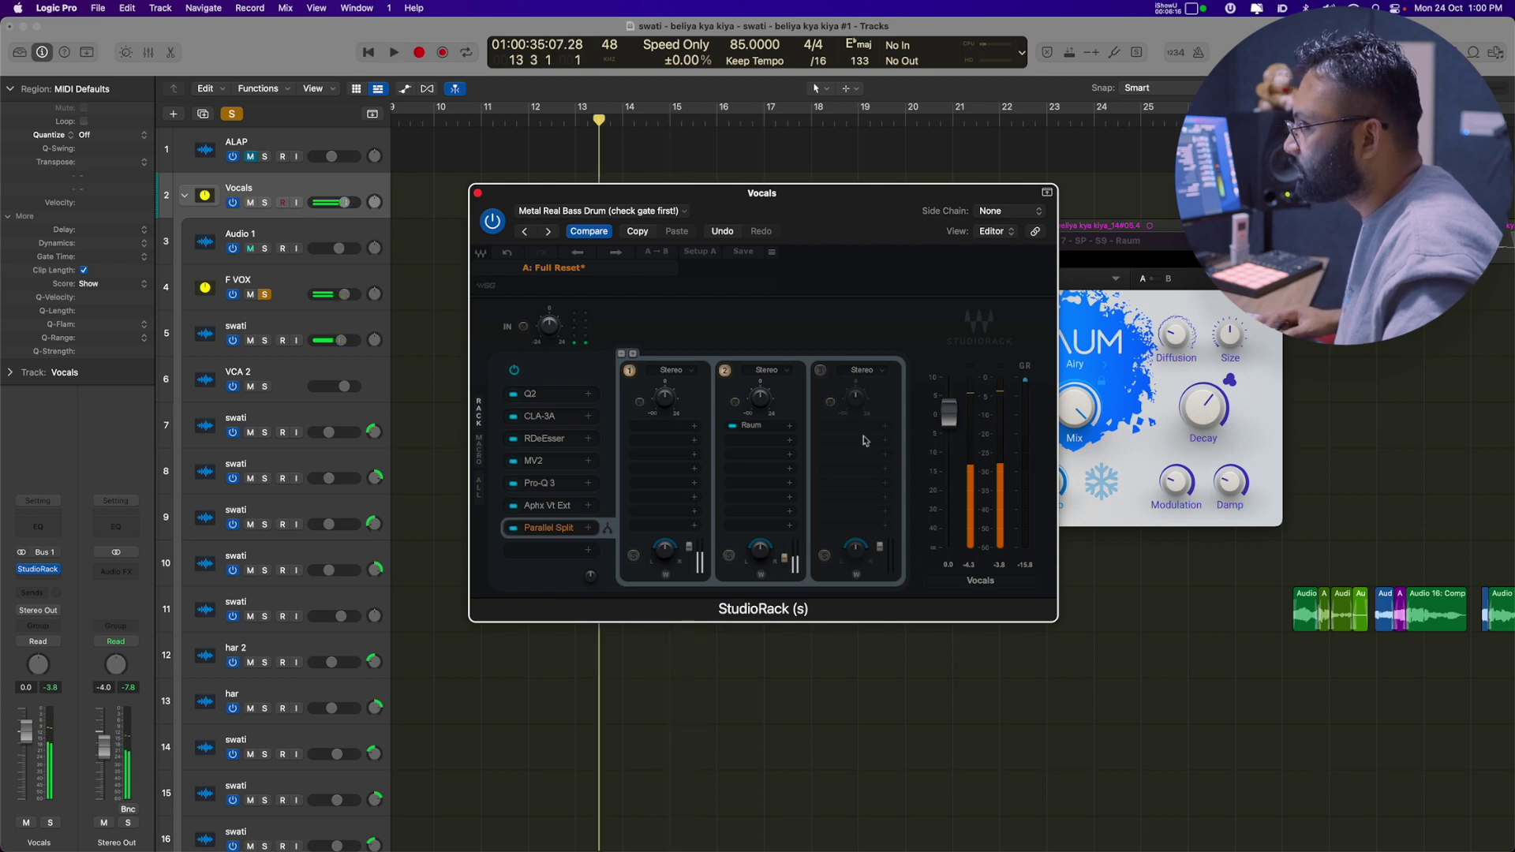
{"action": "left_click", "coordinate": [852, 426]}
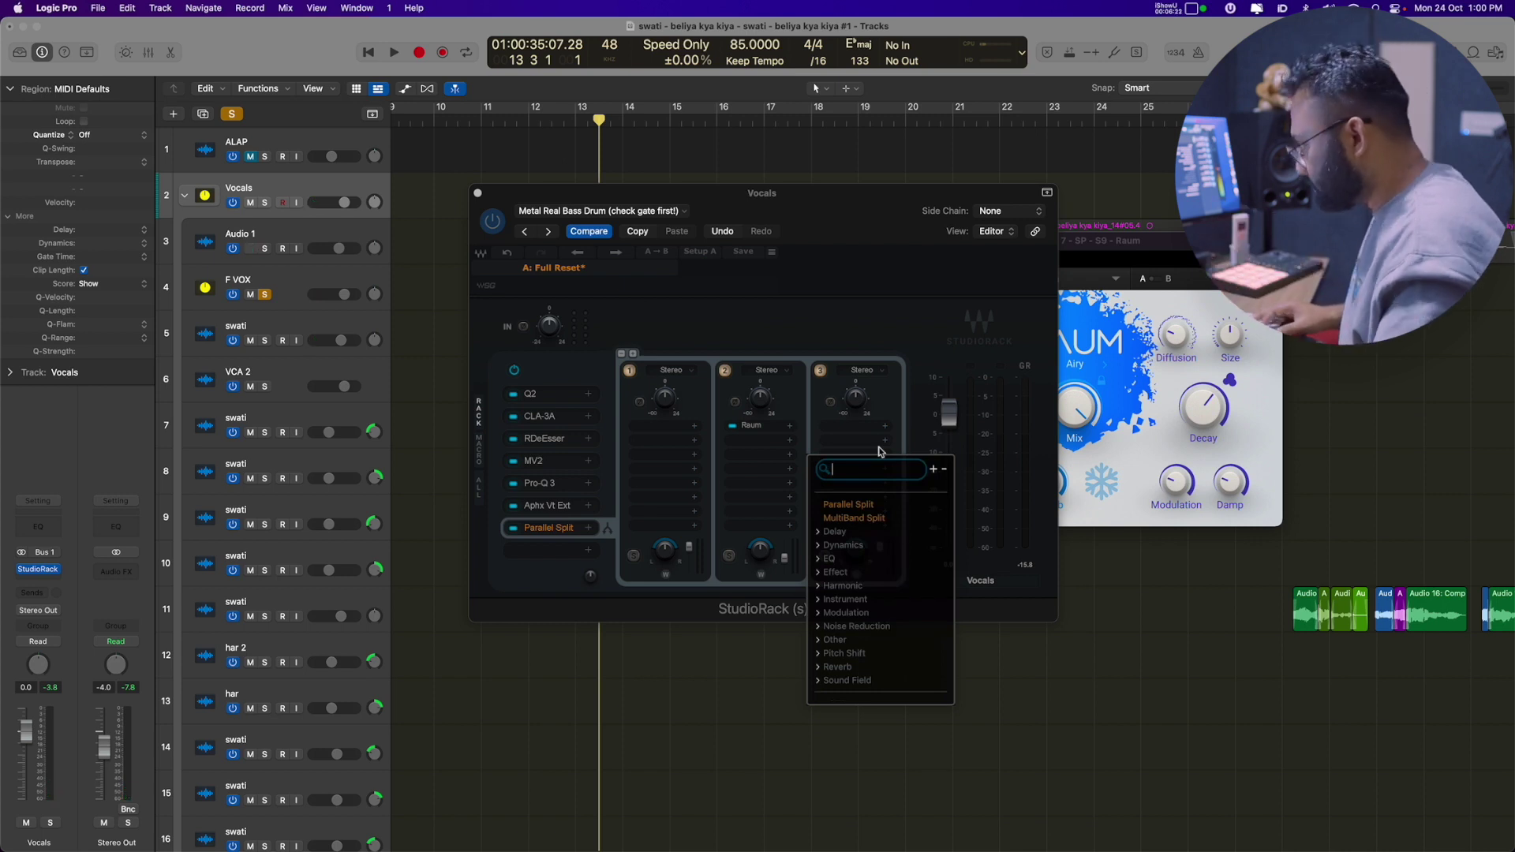
{"action": "left_click", "coordinate": [828, 521]}
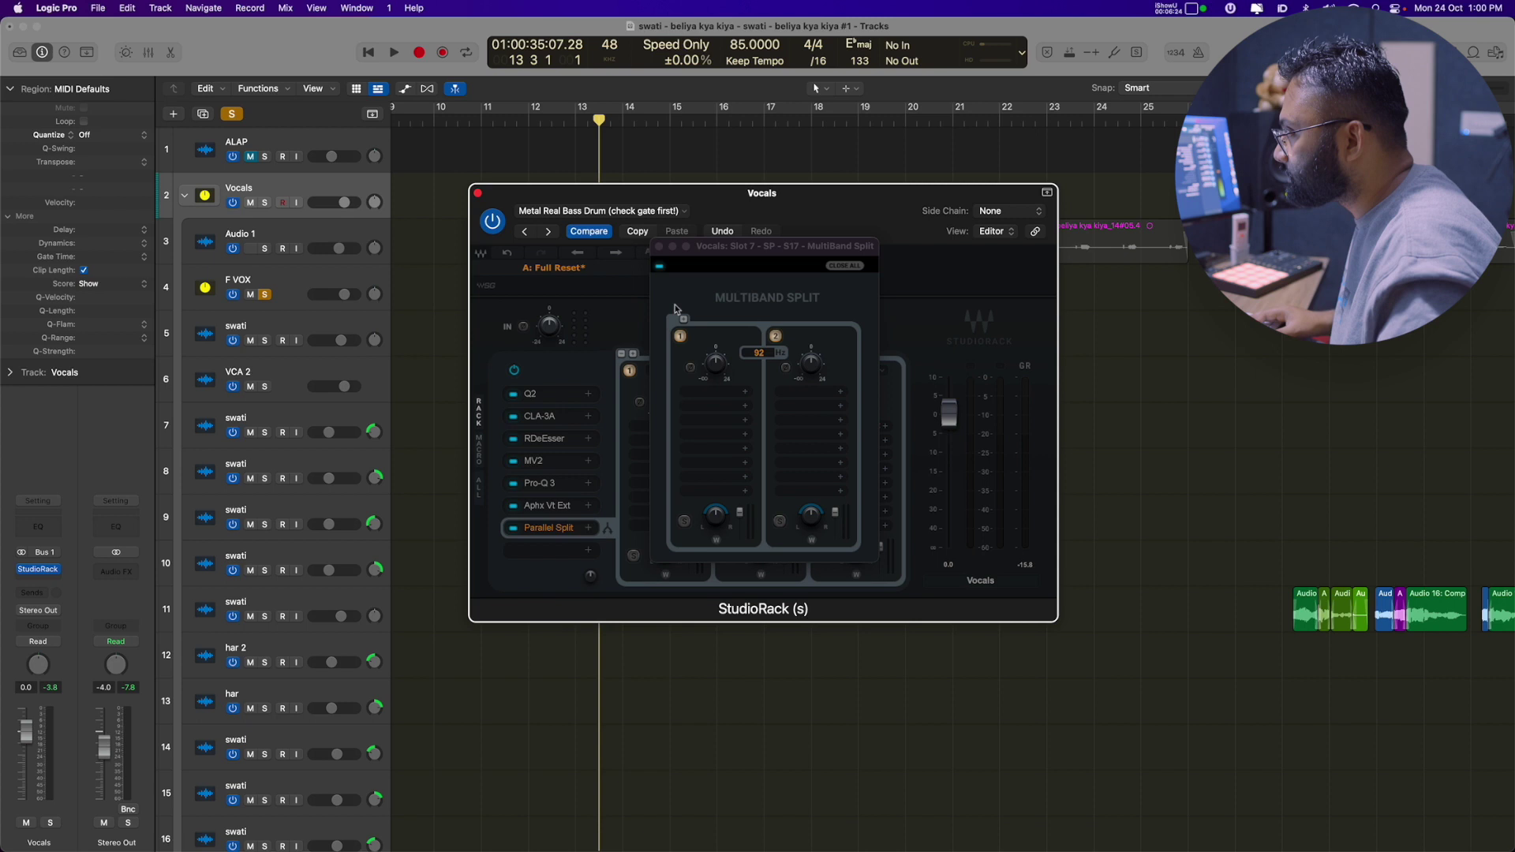
{"action": "left_click", "coordinate": [660, 247]}
{"action": "left_click", "coordinate": [873, 426]}
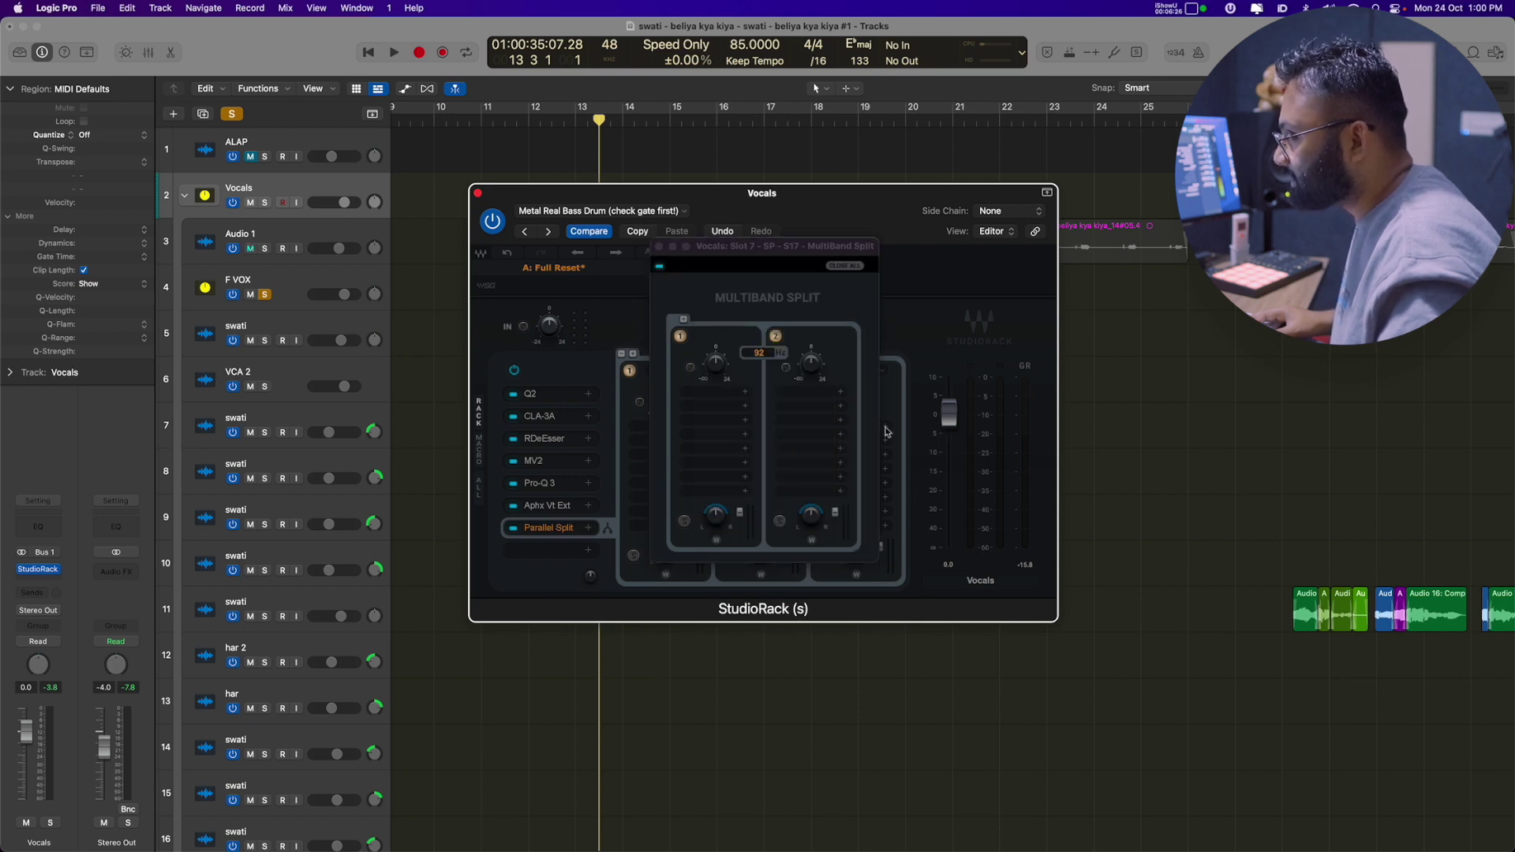
{"action": "left_click", "coordinate": [660, 247]}
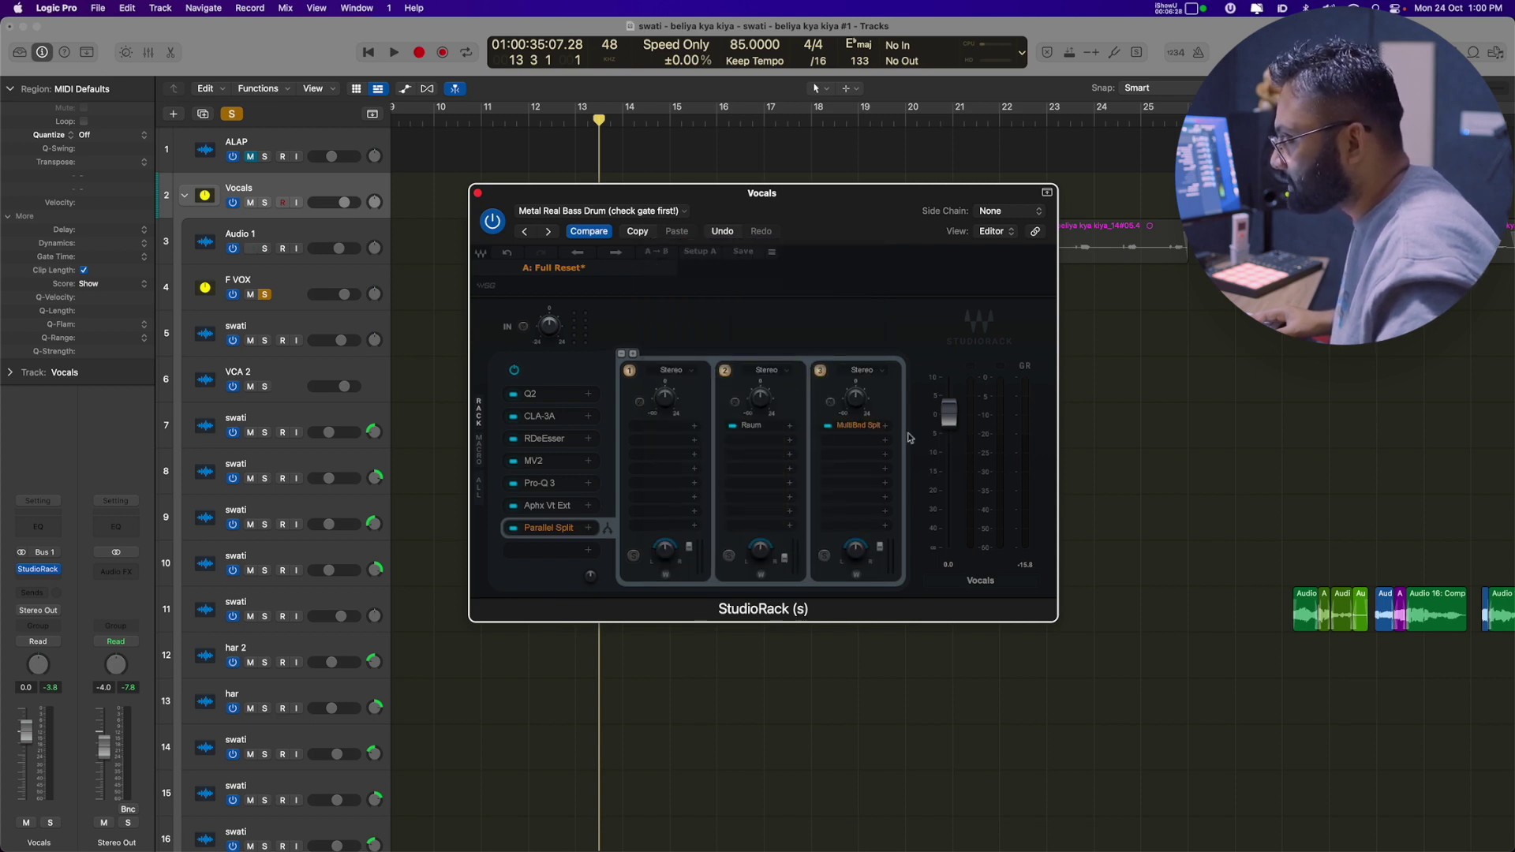
{"action": "left_click", "coordinate": [883, 430]}
{"action": "left_click", "coordinate": [834, 493]}
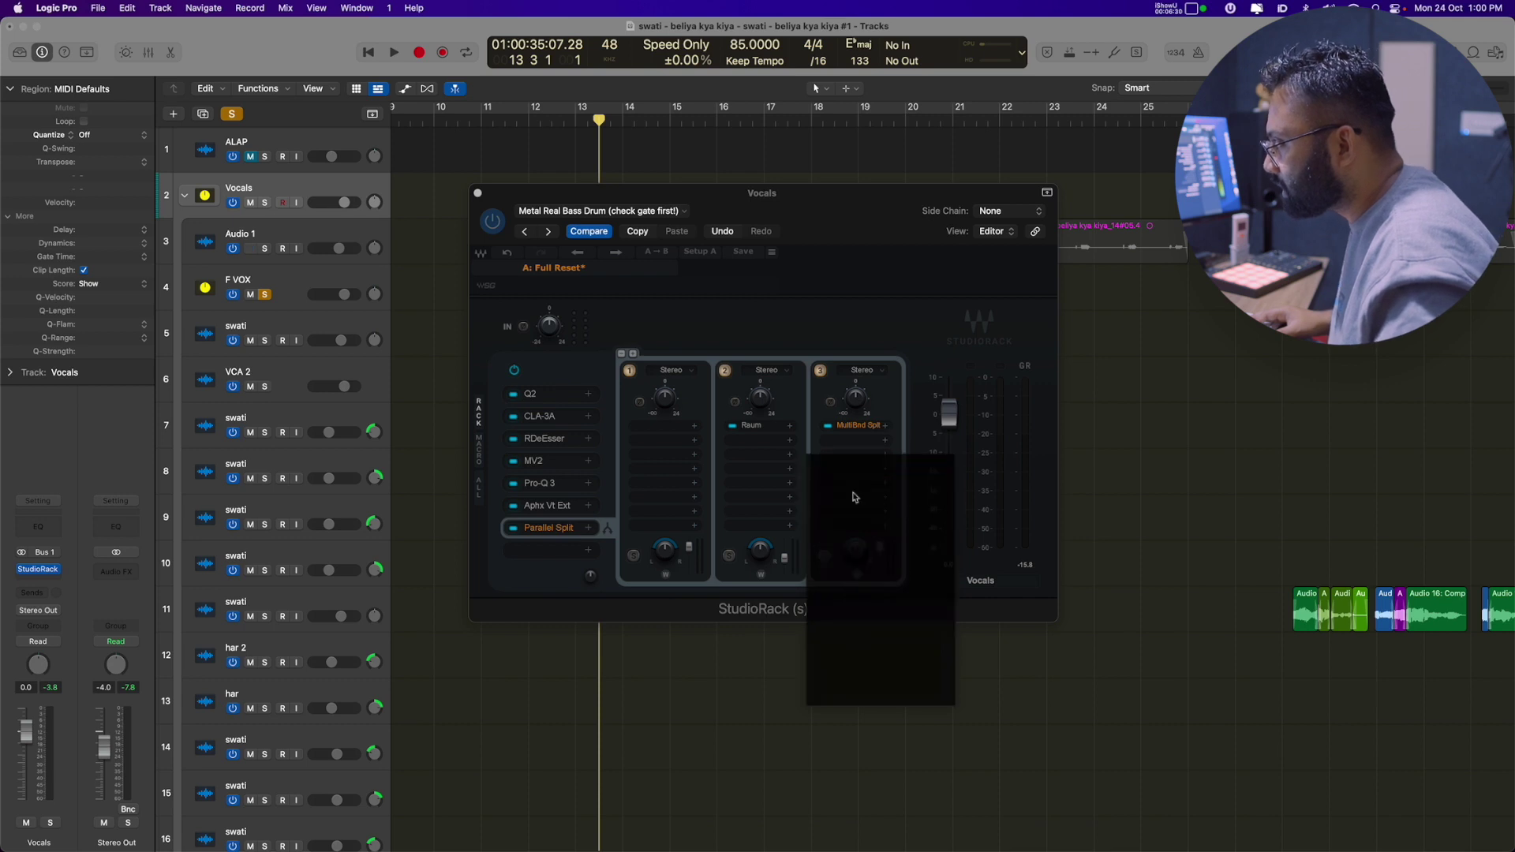
Step: Add H-Delay to the third parallel chain, set it to ping-pong mode, and move its window aside
{"action": "left_click", "coordinate": [871, 441]}
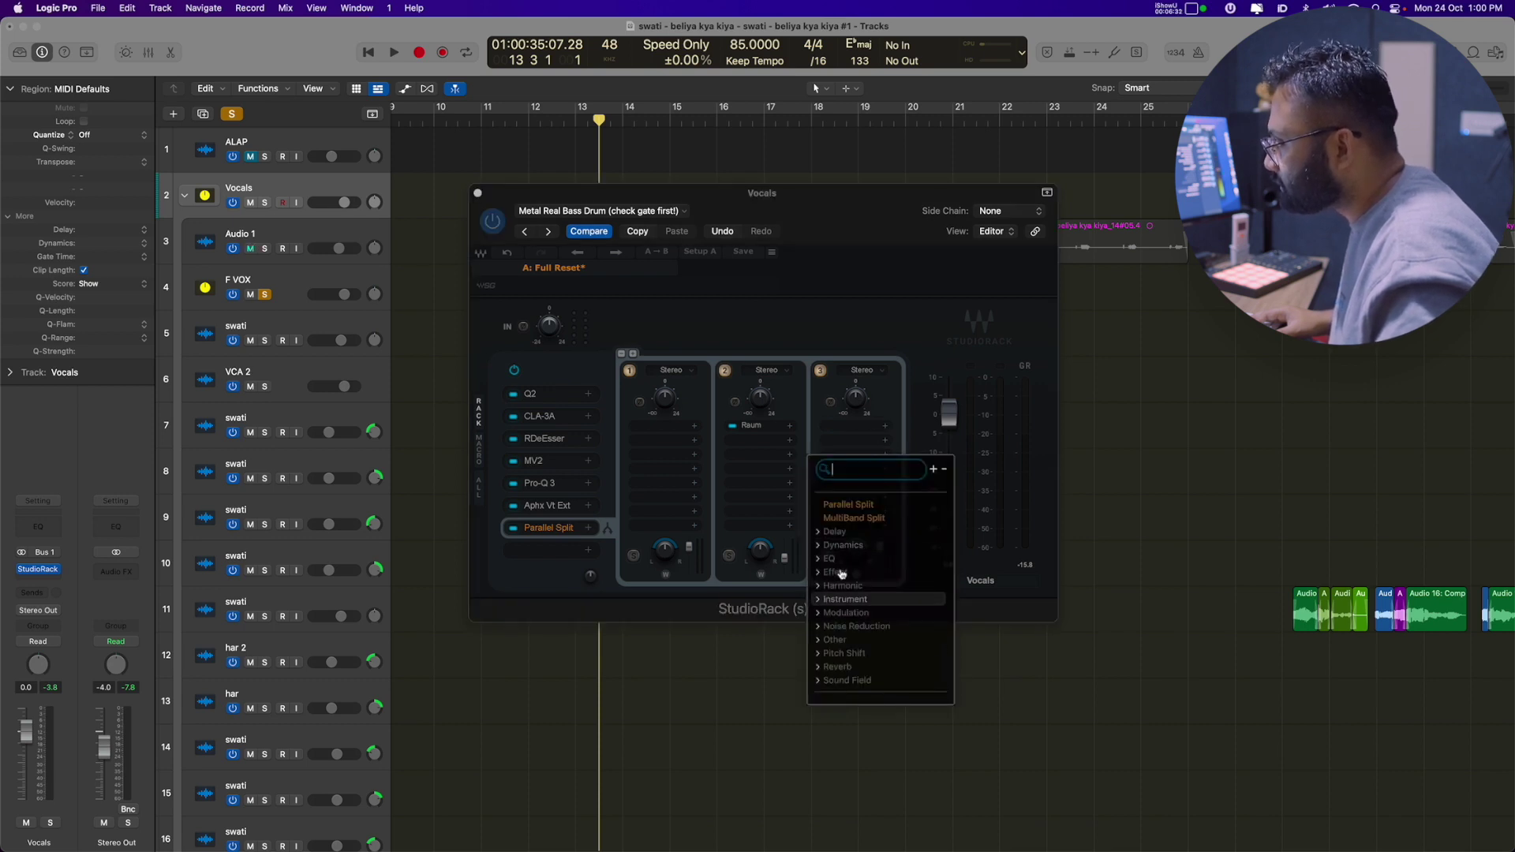
{"action": "left_click", "coordinate": [845, 531]}
{"action": "left_click", "coordinate": [876, 519]}
{"action": "left_click", "coordinate": [746, 352]}
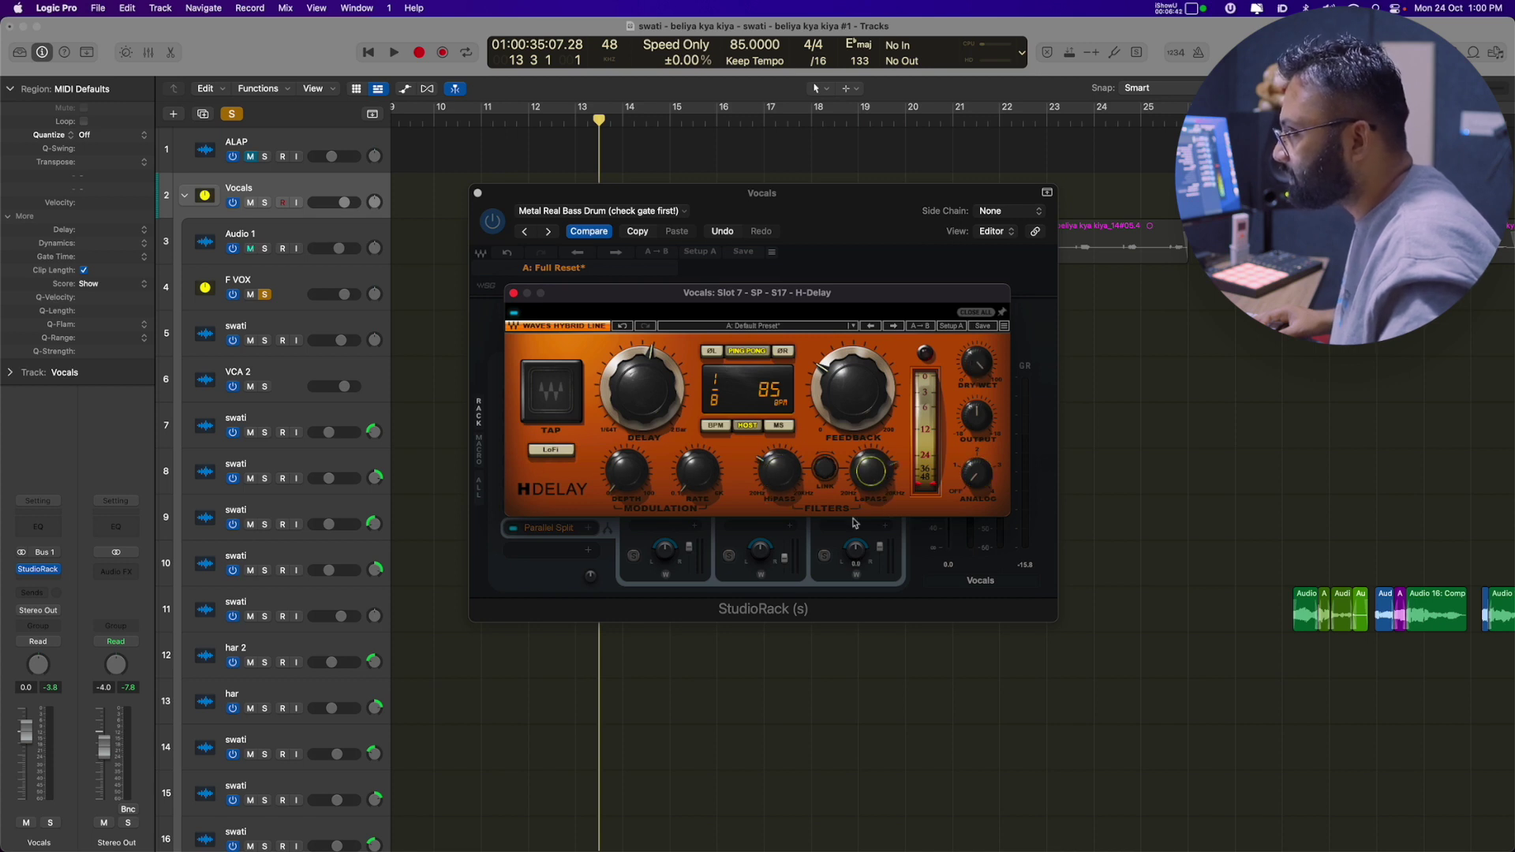
{"action": "left_click_drag", "start_coordinate": [759, 293], "coordinate": [1082, 264]}
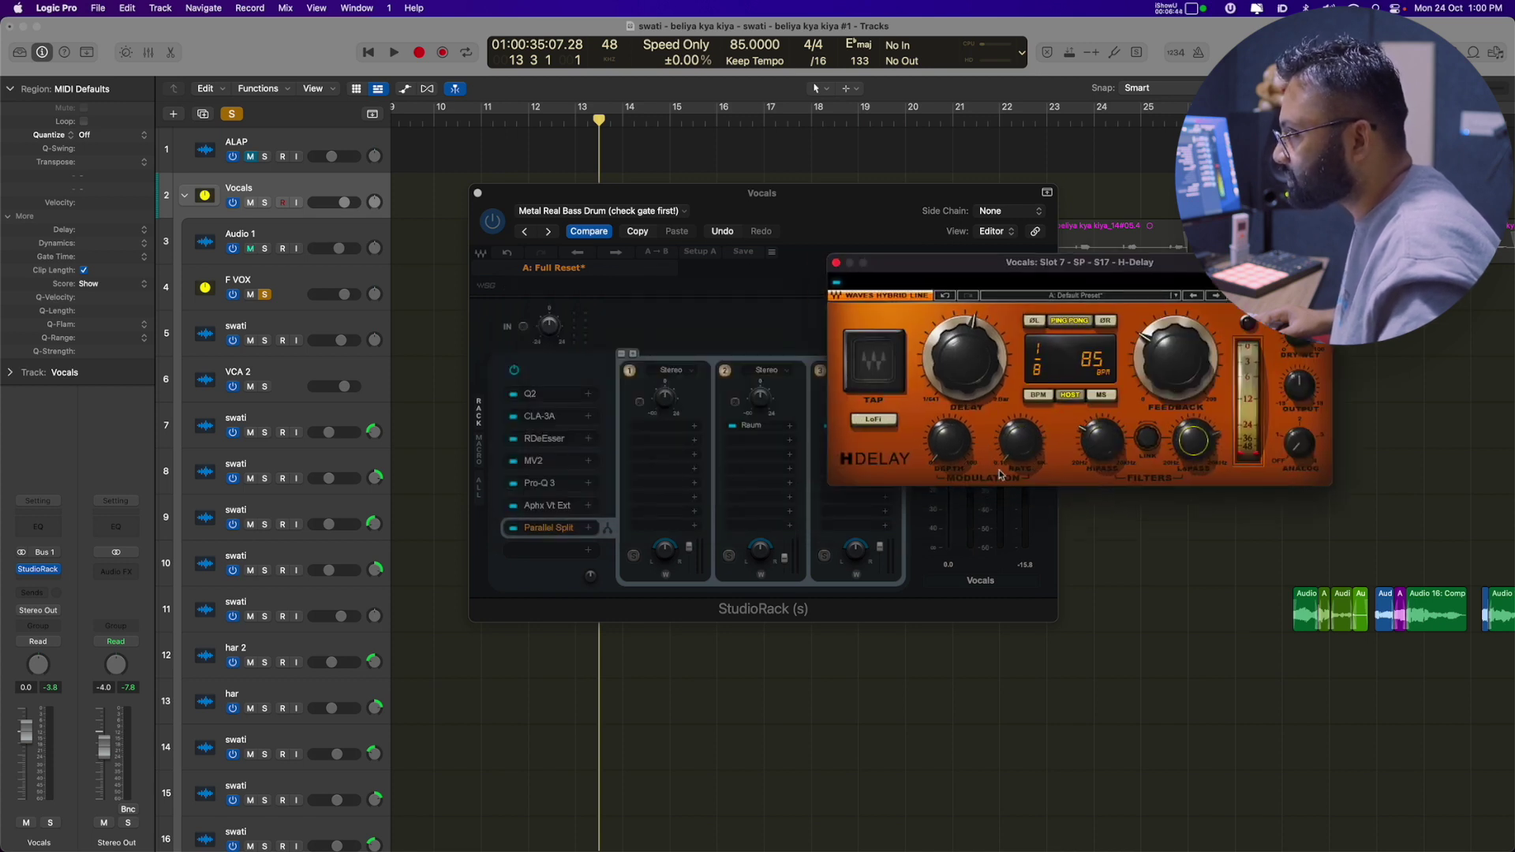
Step: Lower the third parallel chain's output level while auditioning the vocals
{"action": "key", "text": "space"}
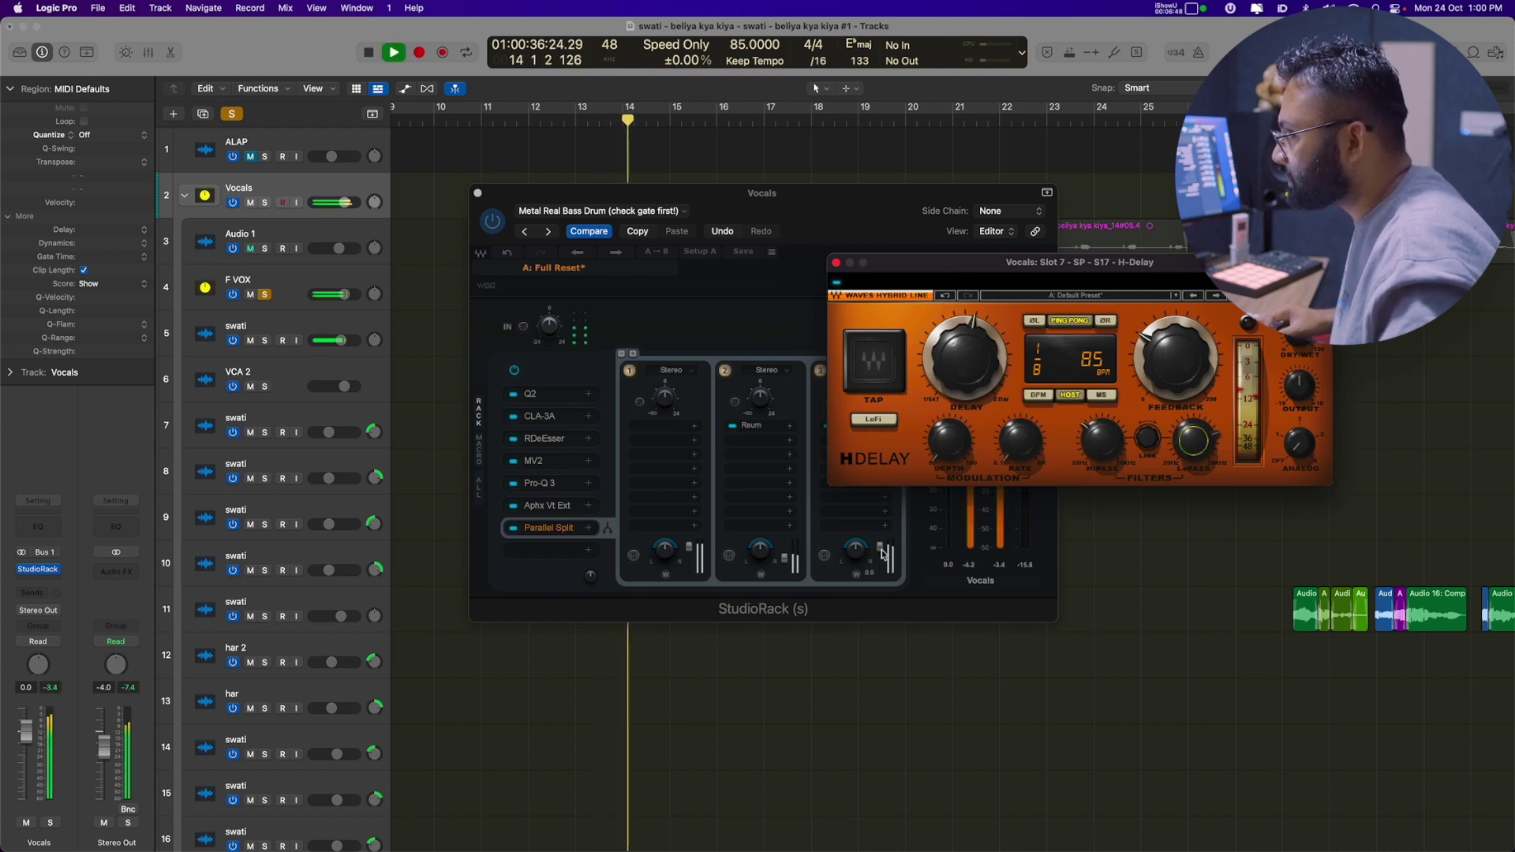
{"action": "left_click", "coordinate": [882, 555]}
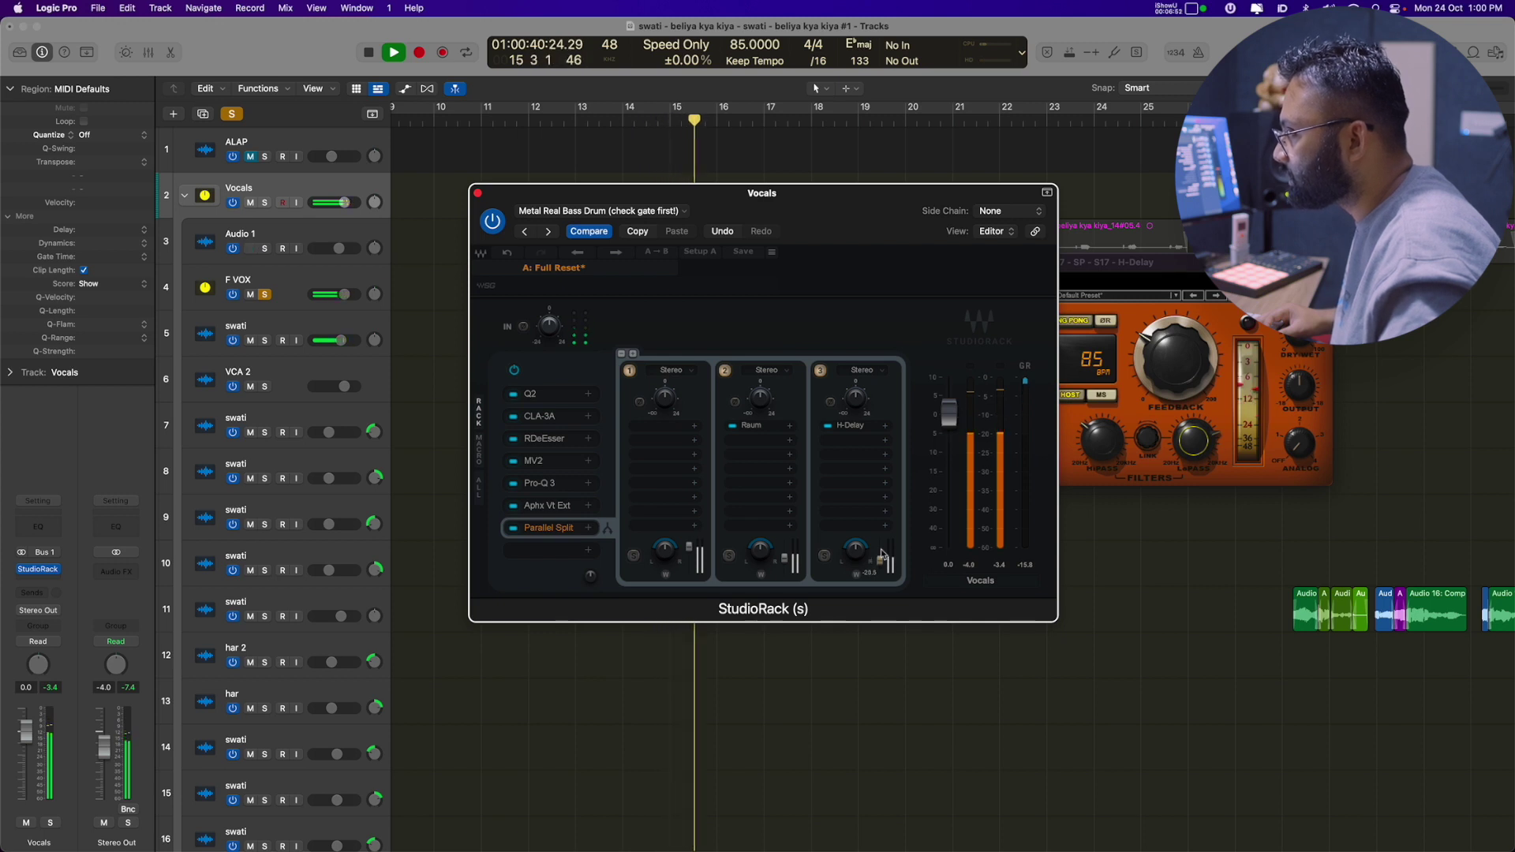
{"action": "key", "text": "space"}
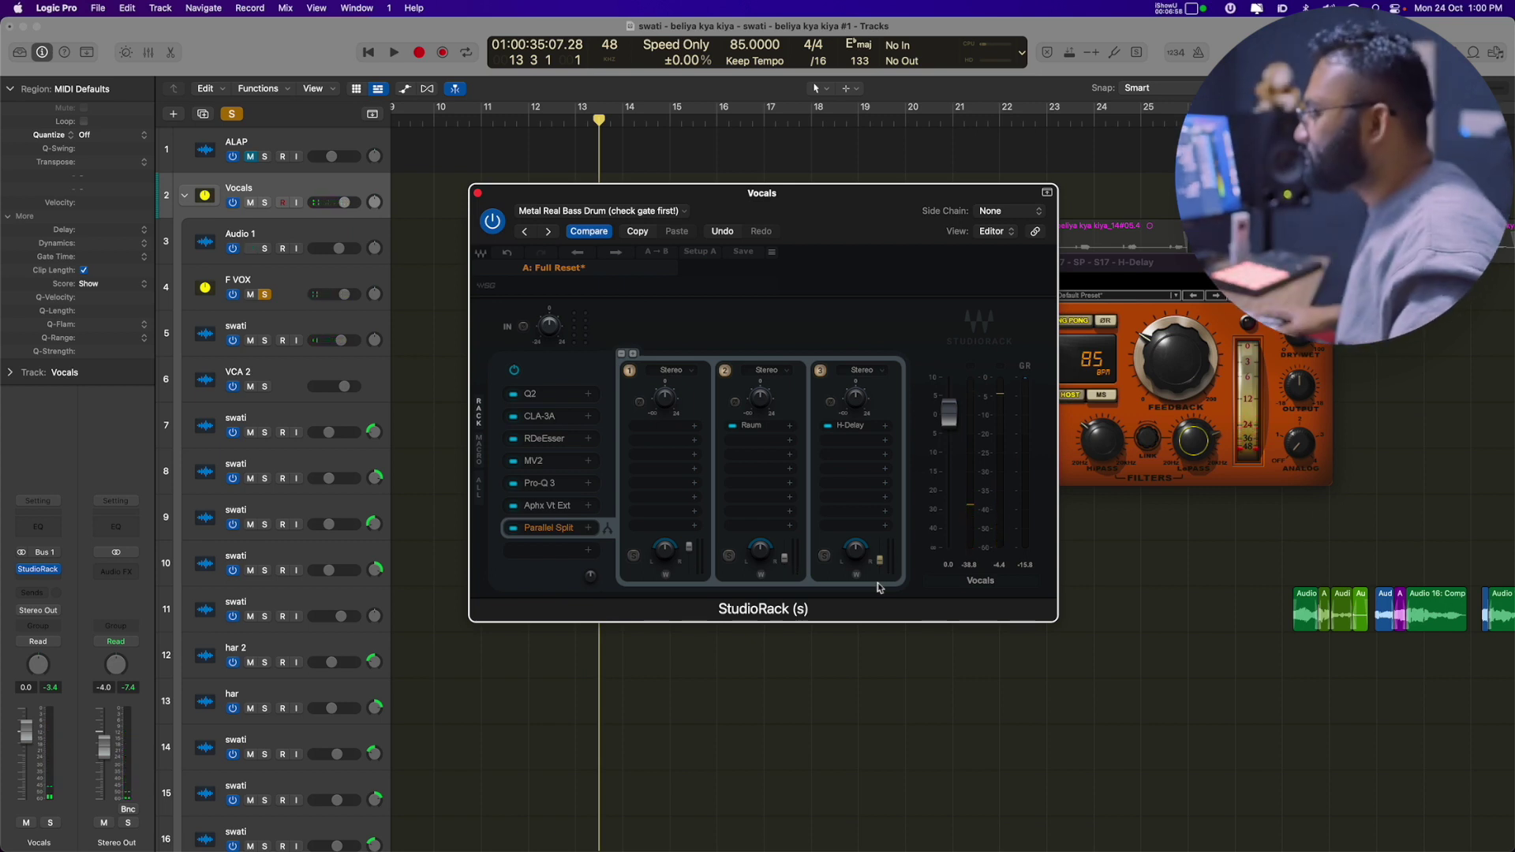
Step: Replace H-Delay in the third parallel chain with Delay ETERNITY, using its Ping-Pong Lofi preset
{"action": "left_click", "coordinate": [887, 428]}
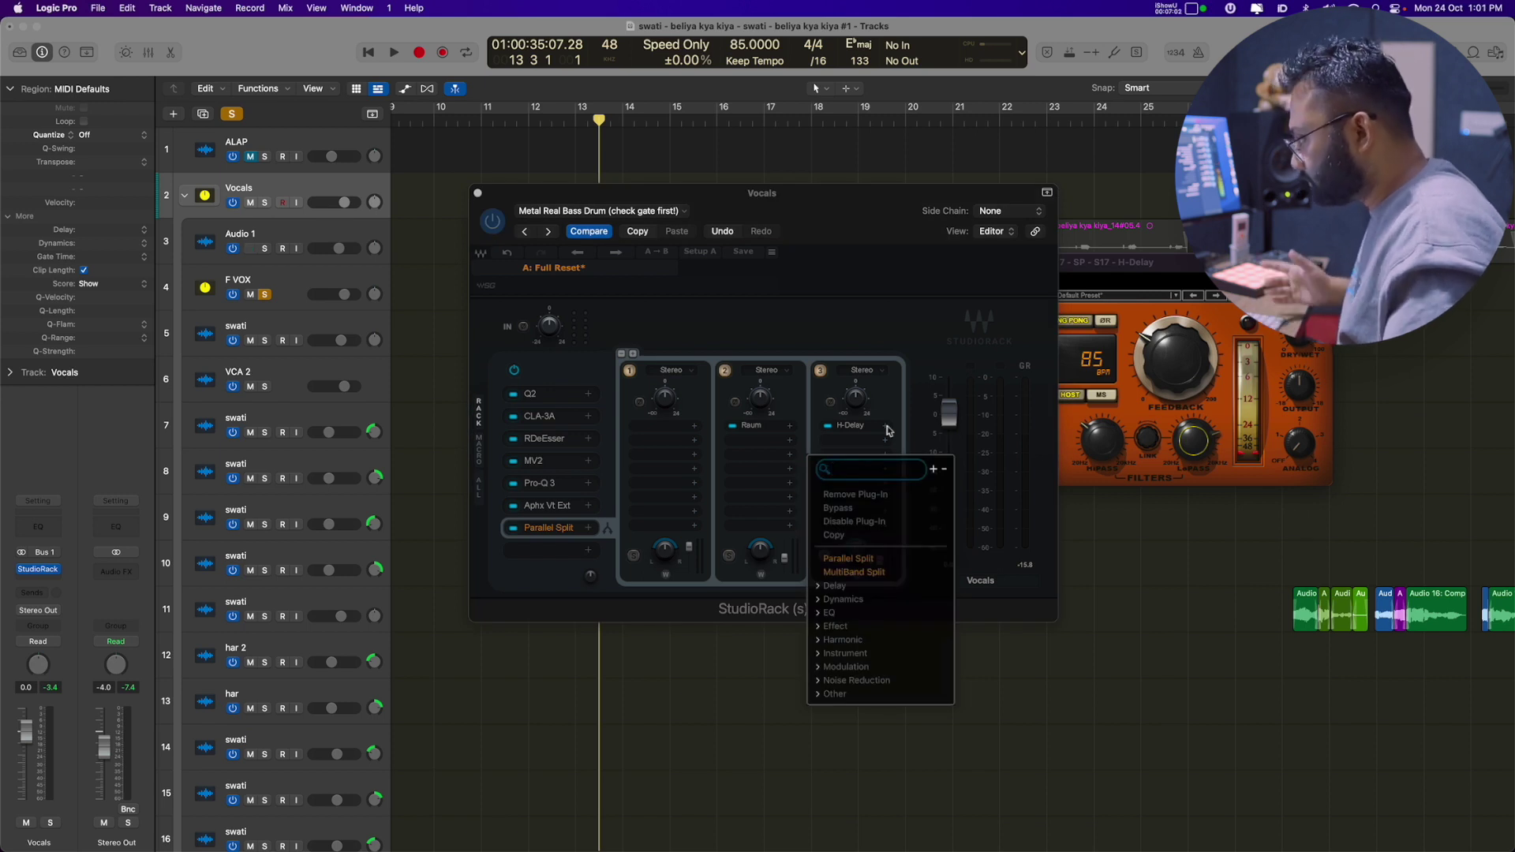
{"action": "scroll", "coordinate": [820, 624], "scroll_direction": "down", "scroll_amount": 3}
{"action": "left_click", "coordinate": [833, 643]}
{"action": "scroll", "coordinate": [844, 639], "scroll_direction": "down", "scroll_amount": 2}
{"action": "left_click", "coordinate": [846, 553]}
{"action": "scroll", "coordinate": [875, 553], "scroll_direction": "down", "scroll_amount": 3}
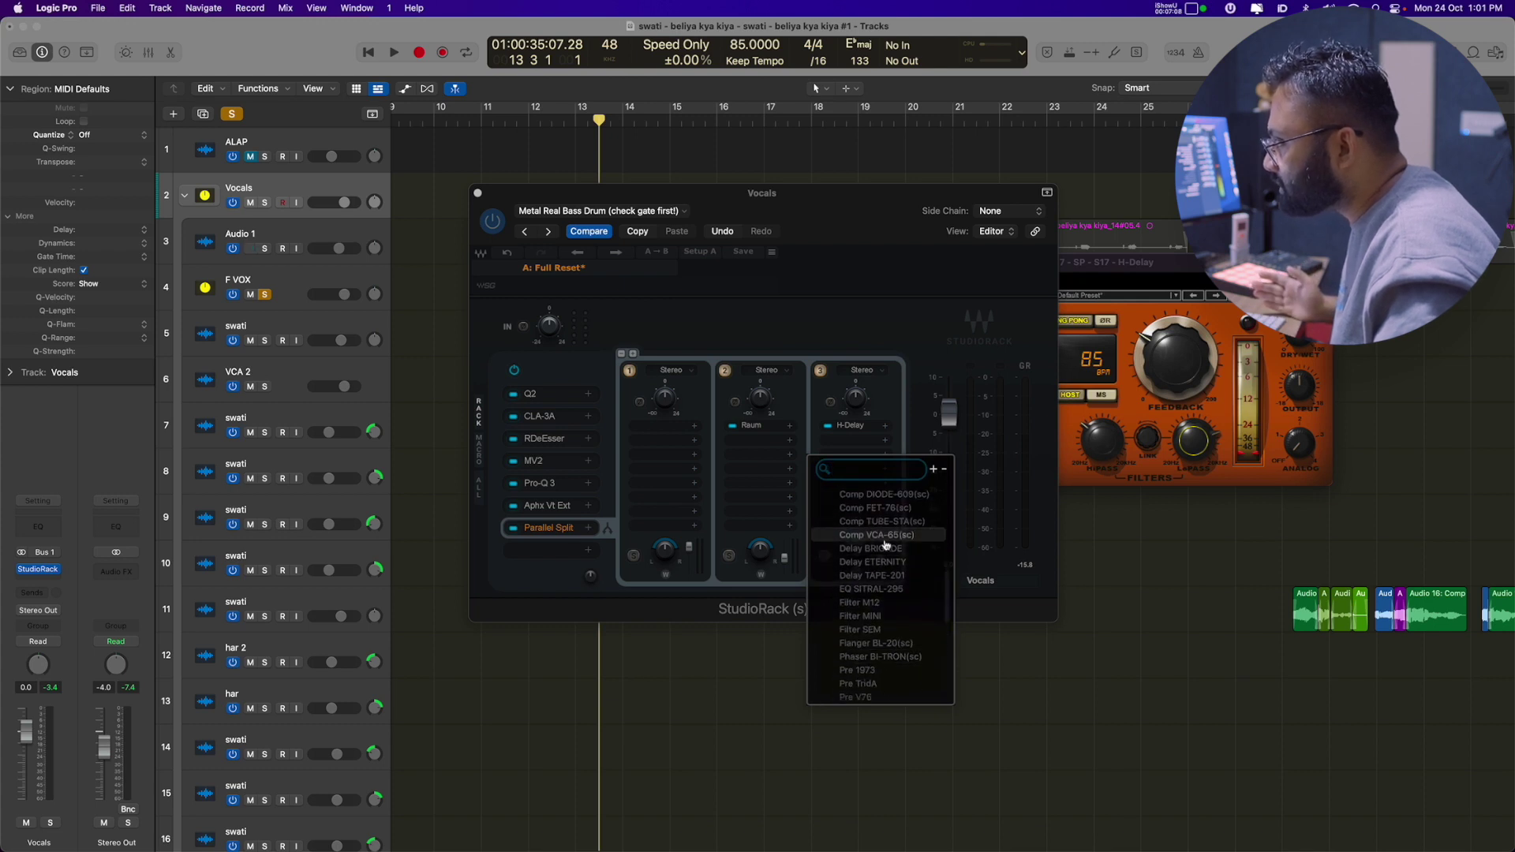
{"action": "left_click", "coordinate": [882, 561]}
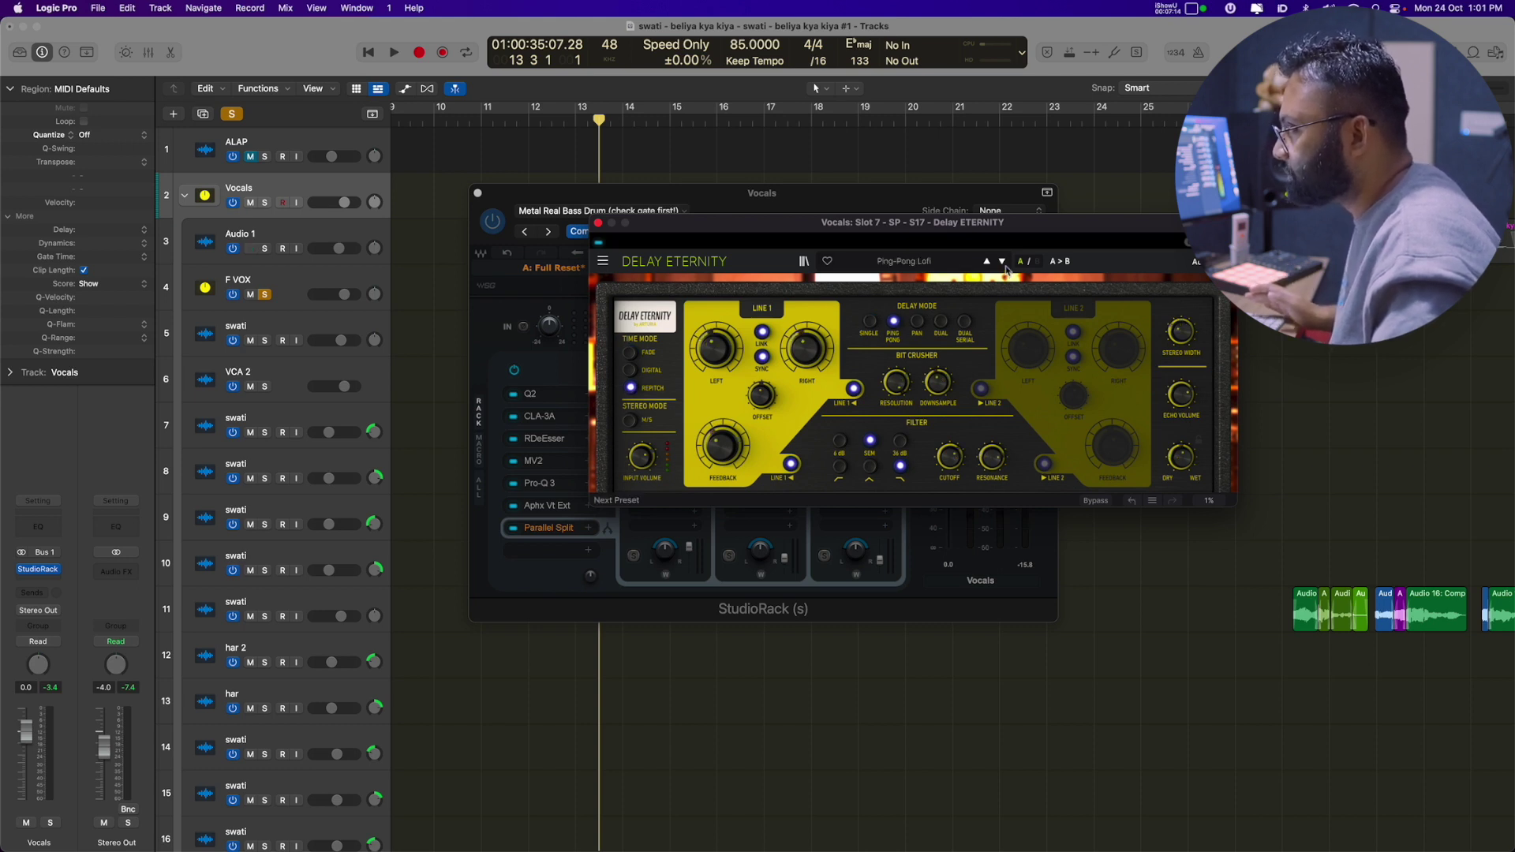
Step: Audition the vocals with Delay ETERNITY and move both plugin windows clear of the vocal regions
{"action": "left_click_drag", "start_coordinate": [976, 228], "coordinate": [1215, 129]}
{"action": "key", "text": "space"}
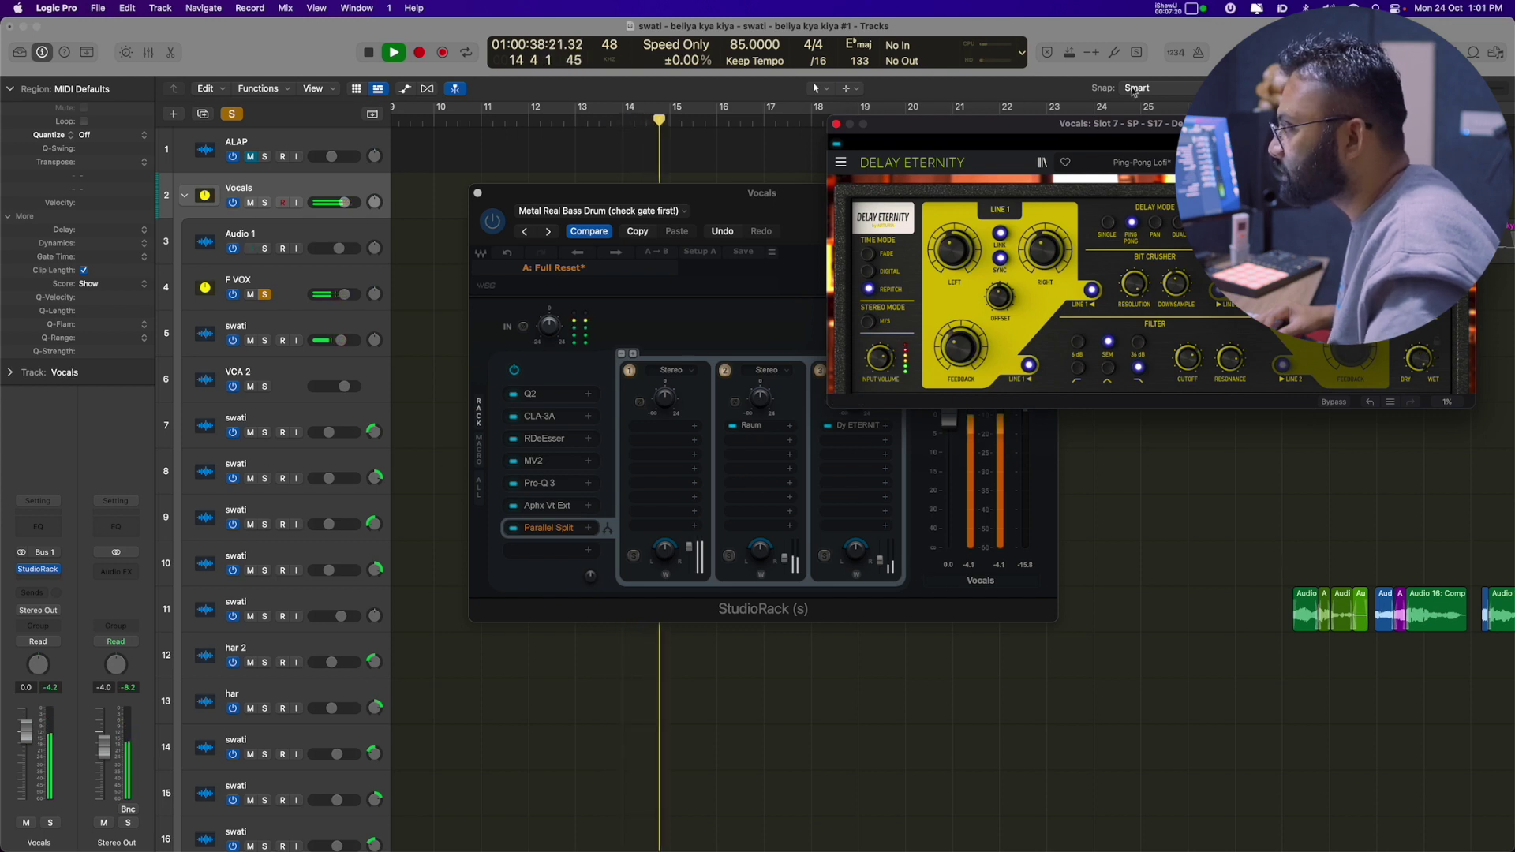
{"action": "left_click_drag", "start_coordinate": [1140, 136], "coordinate": [436, 195]}
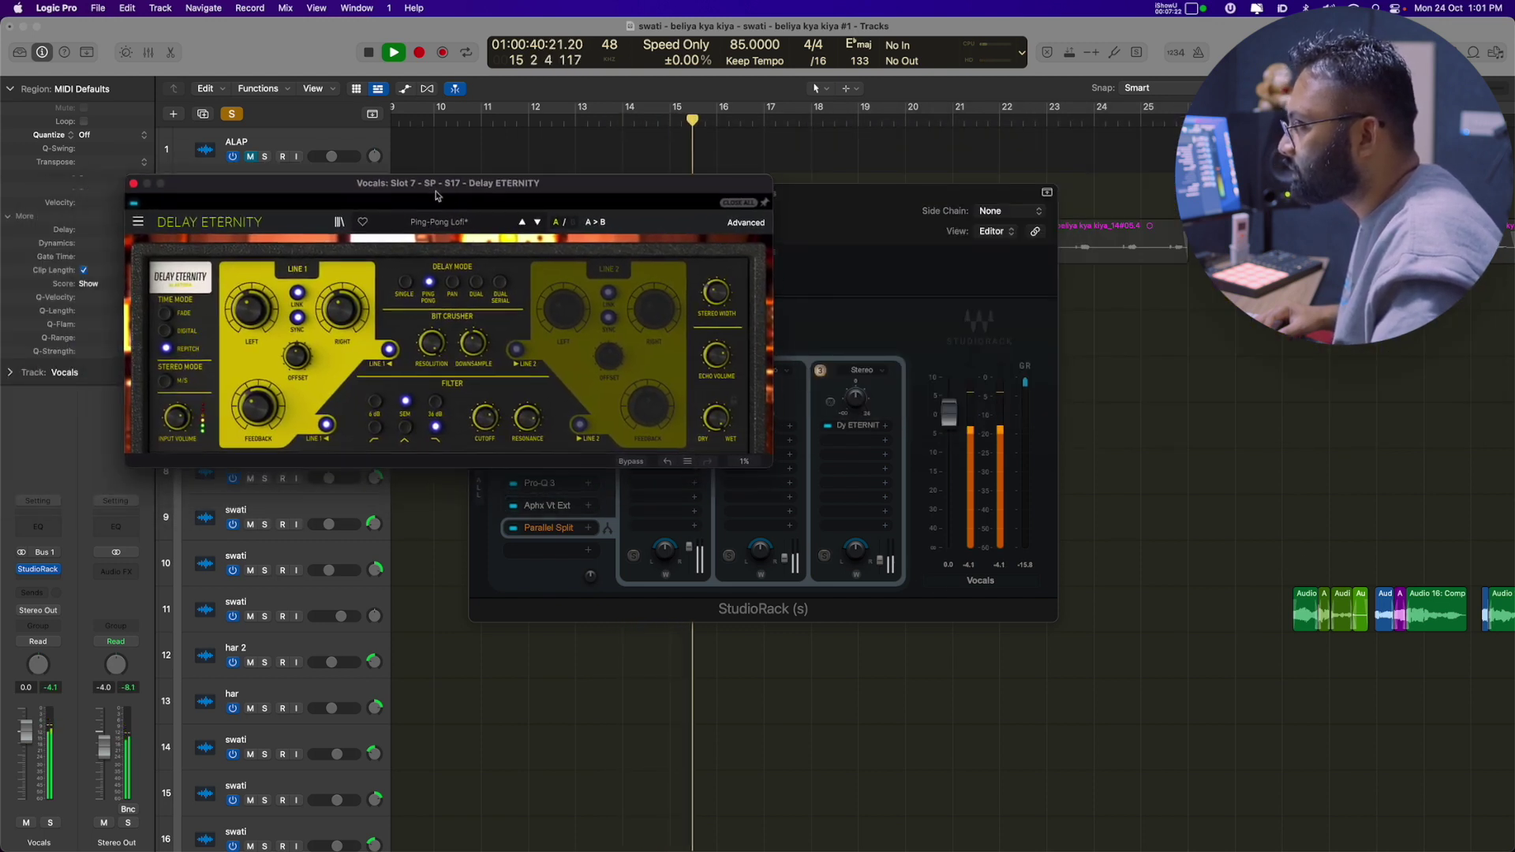
{"action": "left_click_drag", "start_coordinate": [881, 195], "coordinate": [1034, 197]}
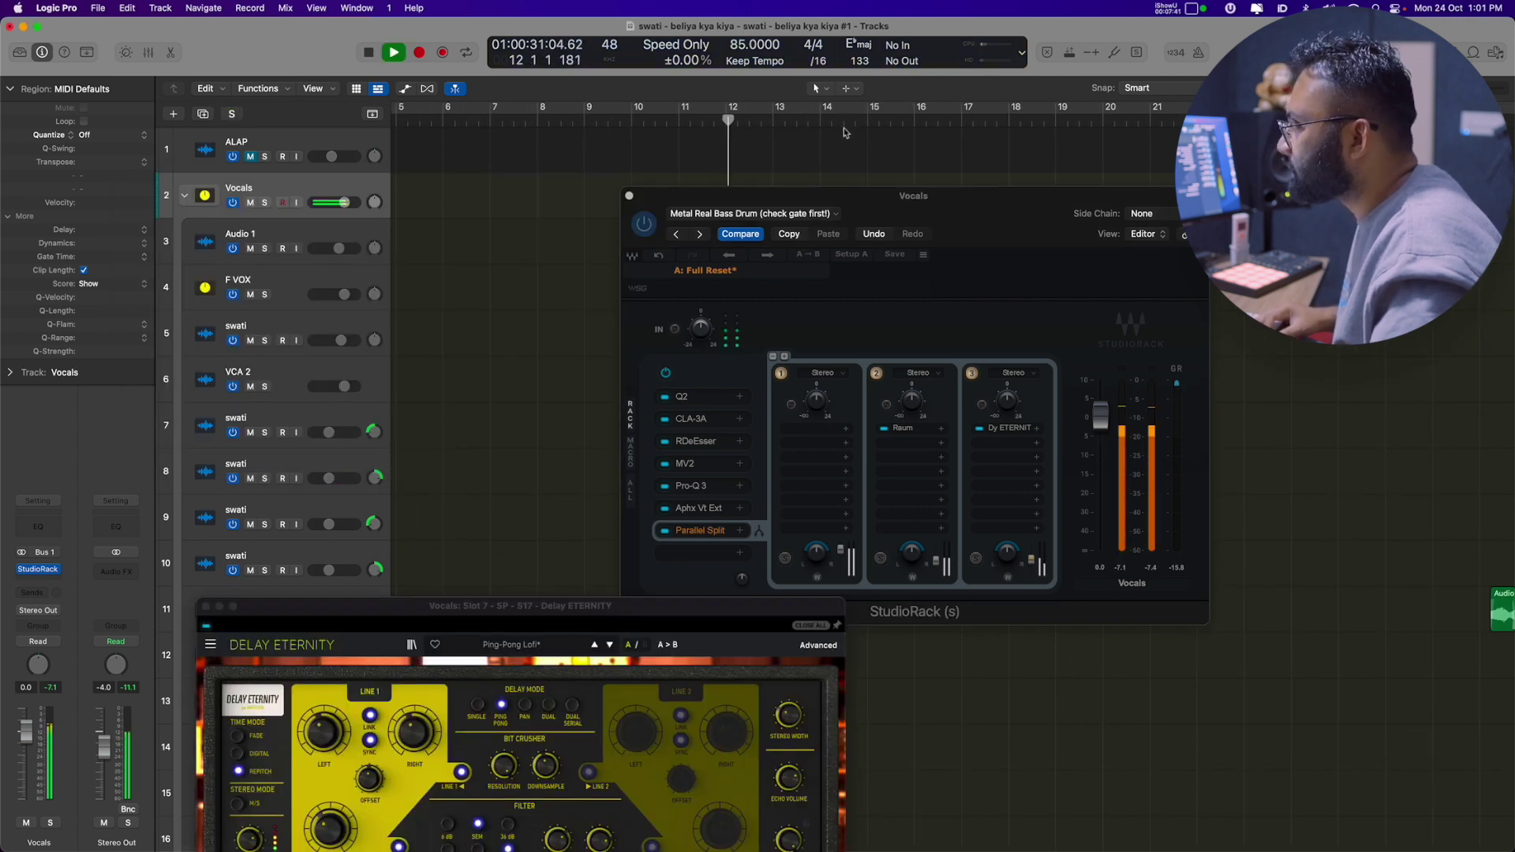
{"action": "left_click_drag", "start_coordinate": [941, 214], "coordinate": [1188, 258]}
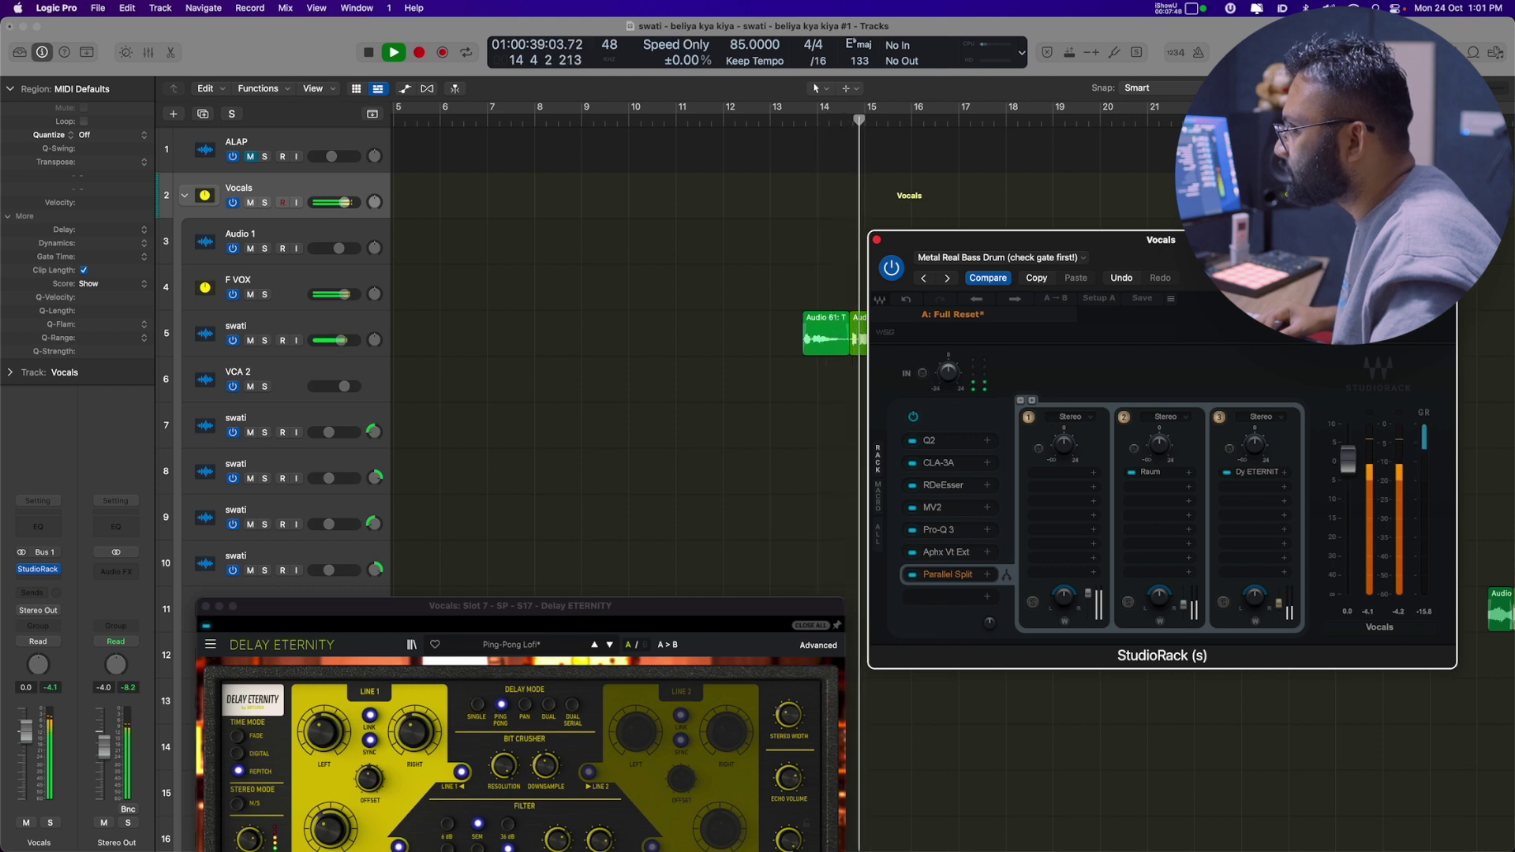
{"action": "key", "text": "space"}
Step: Crossfade the three adjoining vocal regions around bar 14.3 on track 5 and extend the short middle region's end over the next region
{"action": "left_click_drag", "start_coordinate": [860, 120], "coordinate": [798, 210]}
{"action": "scroll", "coordinate": [782, 278], "scroll_direction": "up", "scroll_amount": 3}
{"action": "scroll", "coordinate": [782, 278], "scroll_direction": "up", "scroll_amount": 5}
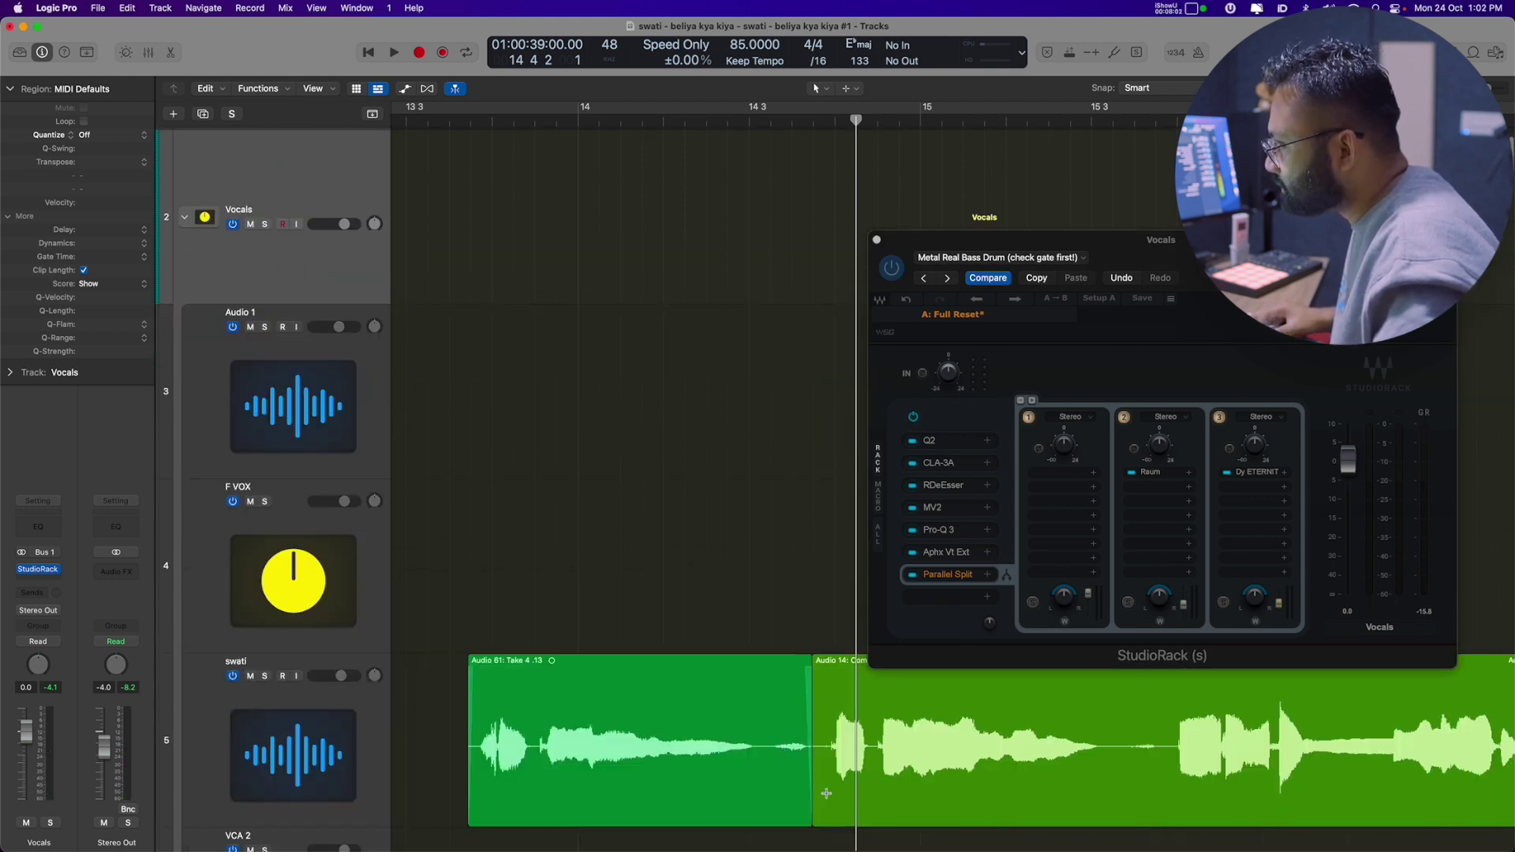
{"action": "left_click", "coordinate": [787, 789]}
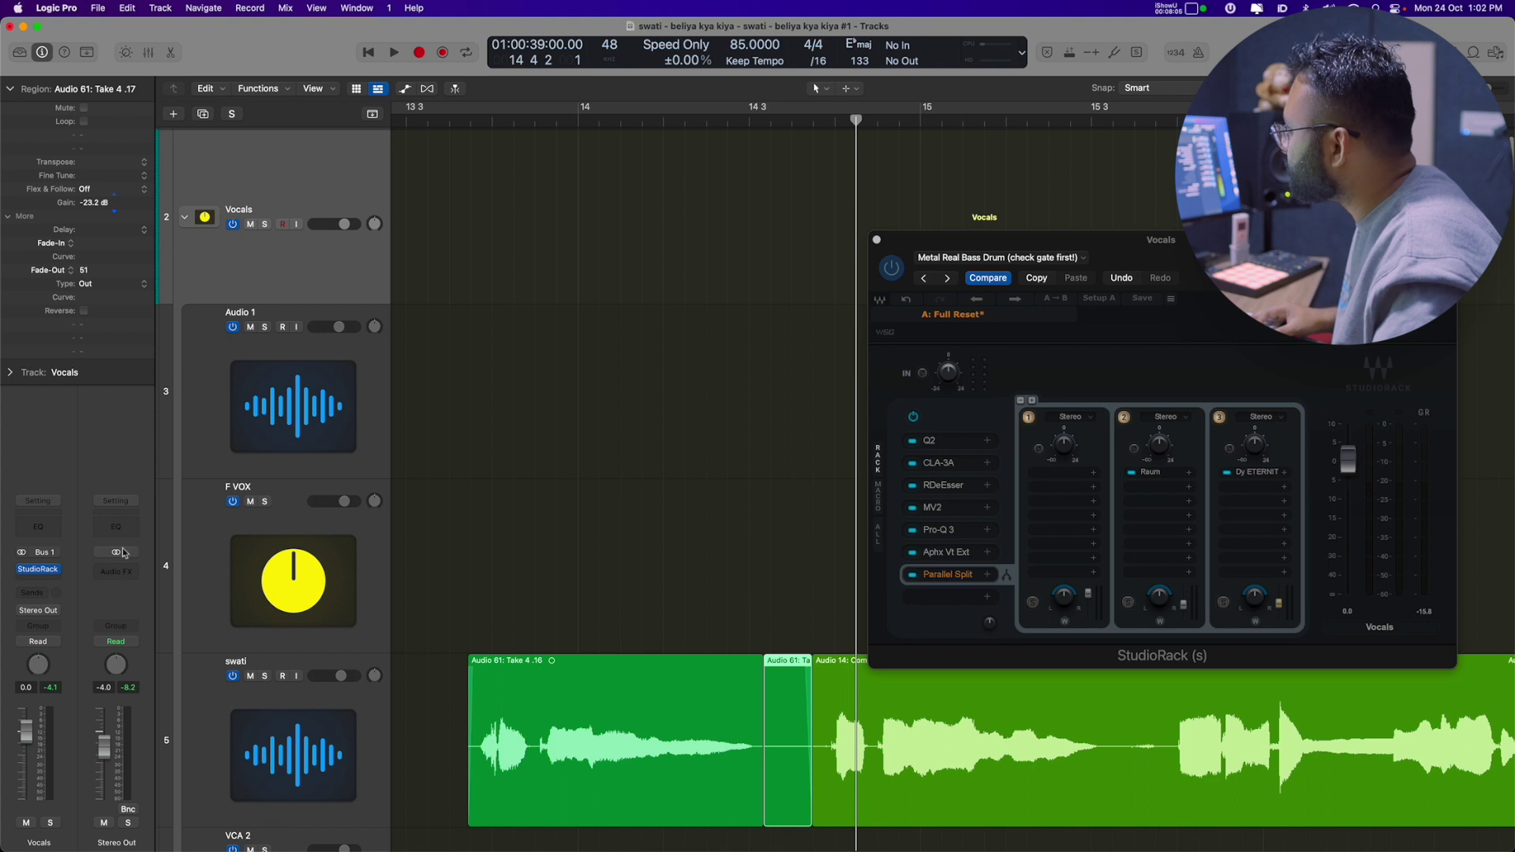
{"action": "scroll", "coordinate": [821, 707], "scroll_direction": "down", "scroll_amount": 4}
{"action": "left_click_drag", "start_coordinate": [827, 698], "coordinate": [699, 664]}
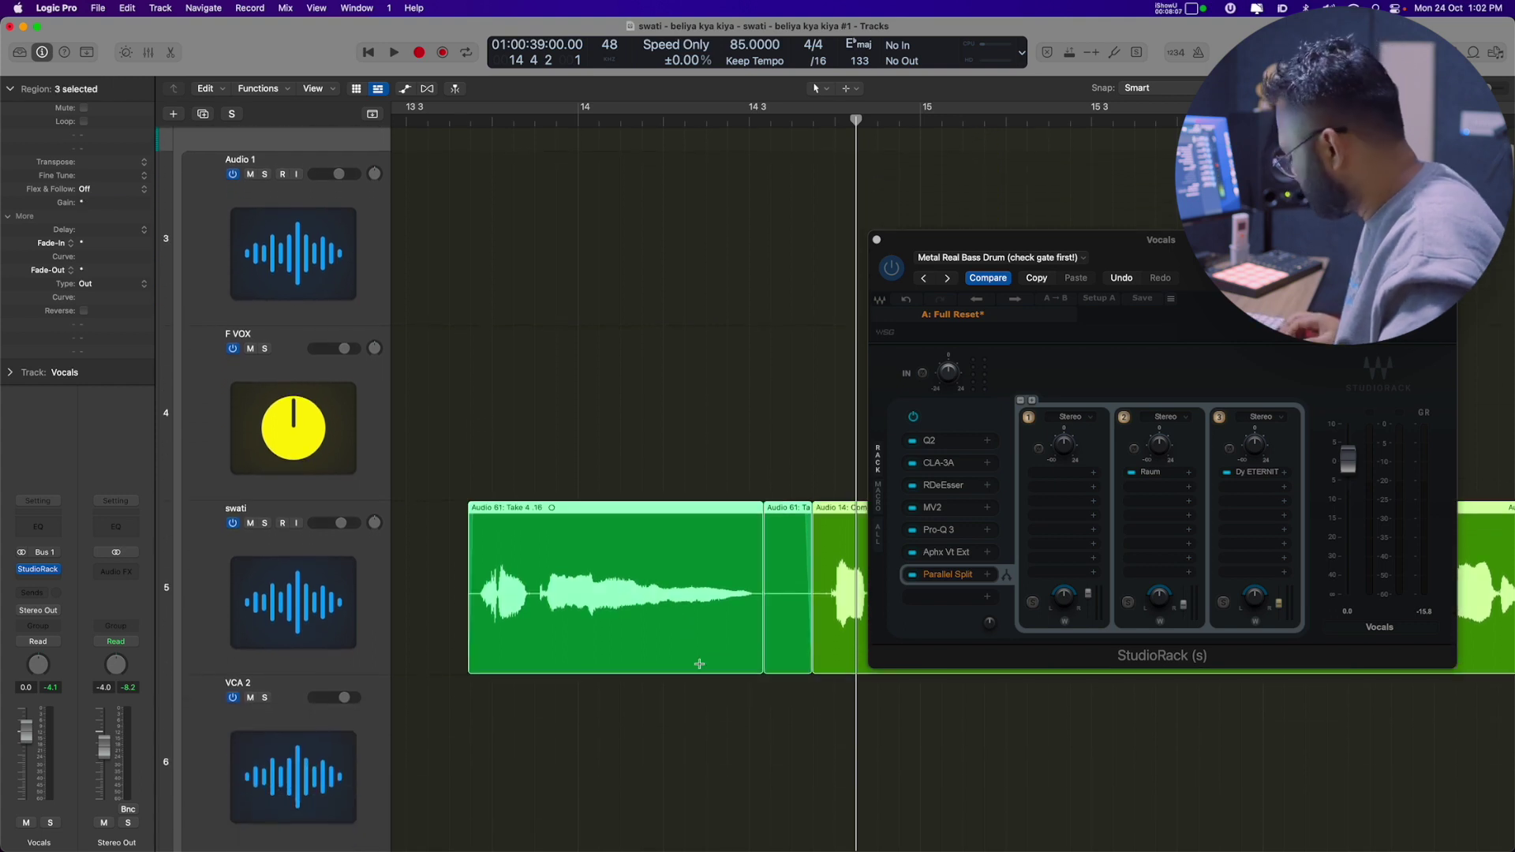
{"action": "left_click_drag", "start_coordinate": [812, 667], "coordinate": [822, 669]}
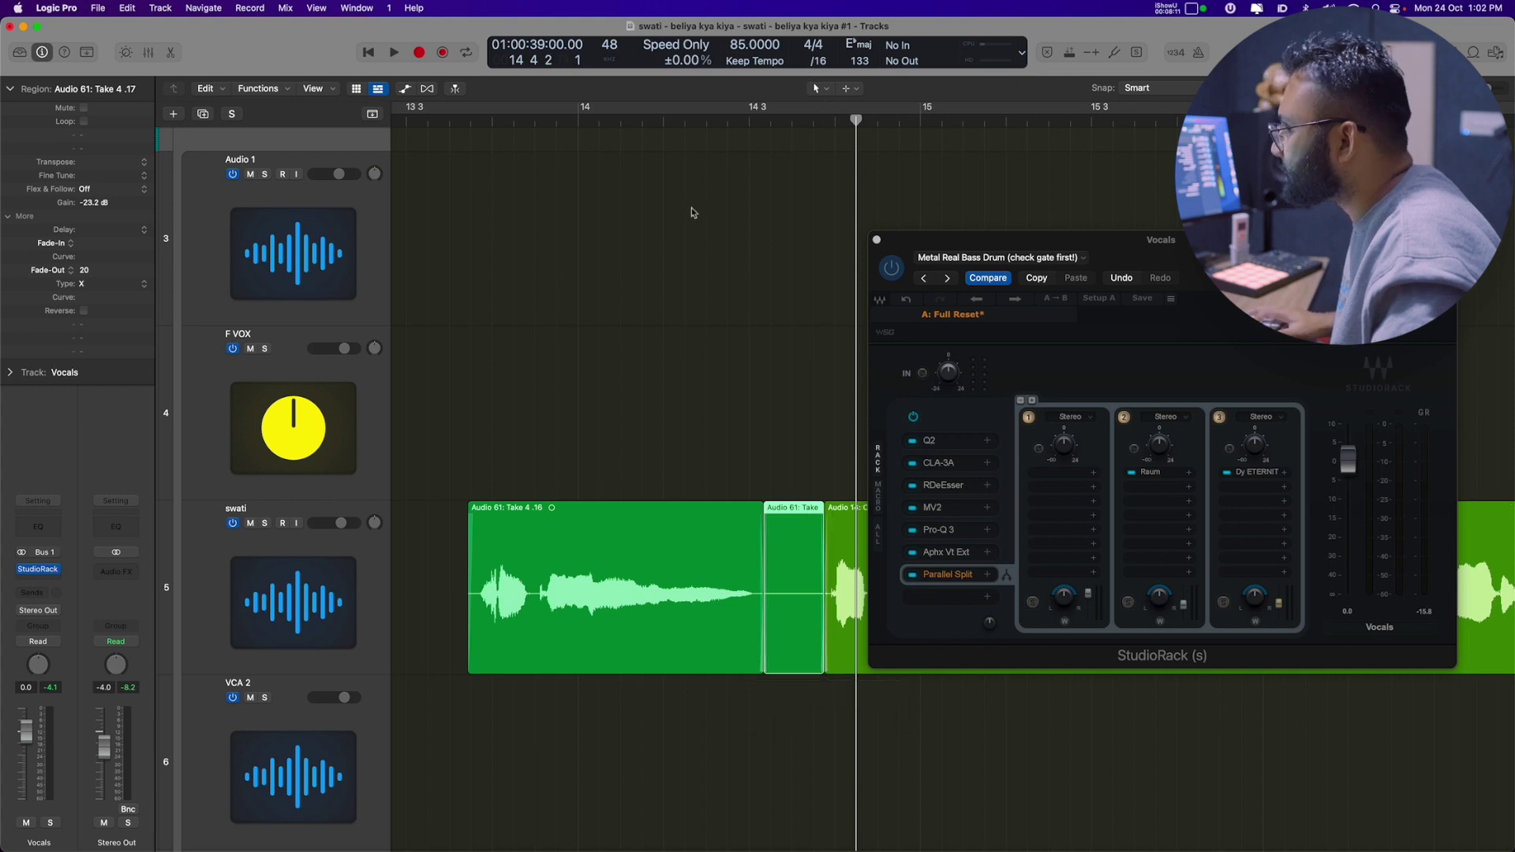
Step: Audition the edited vocal transition and extend the short region's start slightly earlier
{"action": "key", "text": "space"}
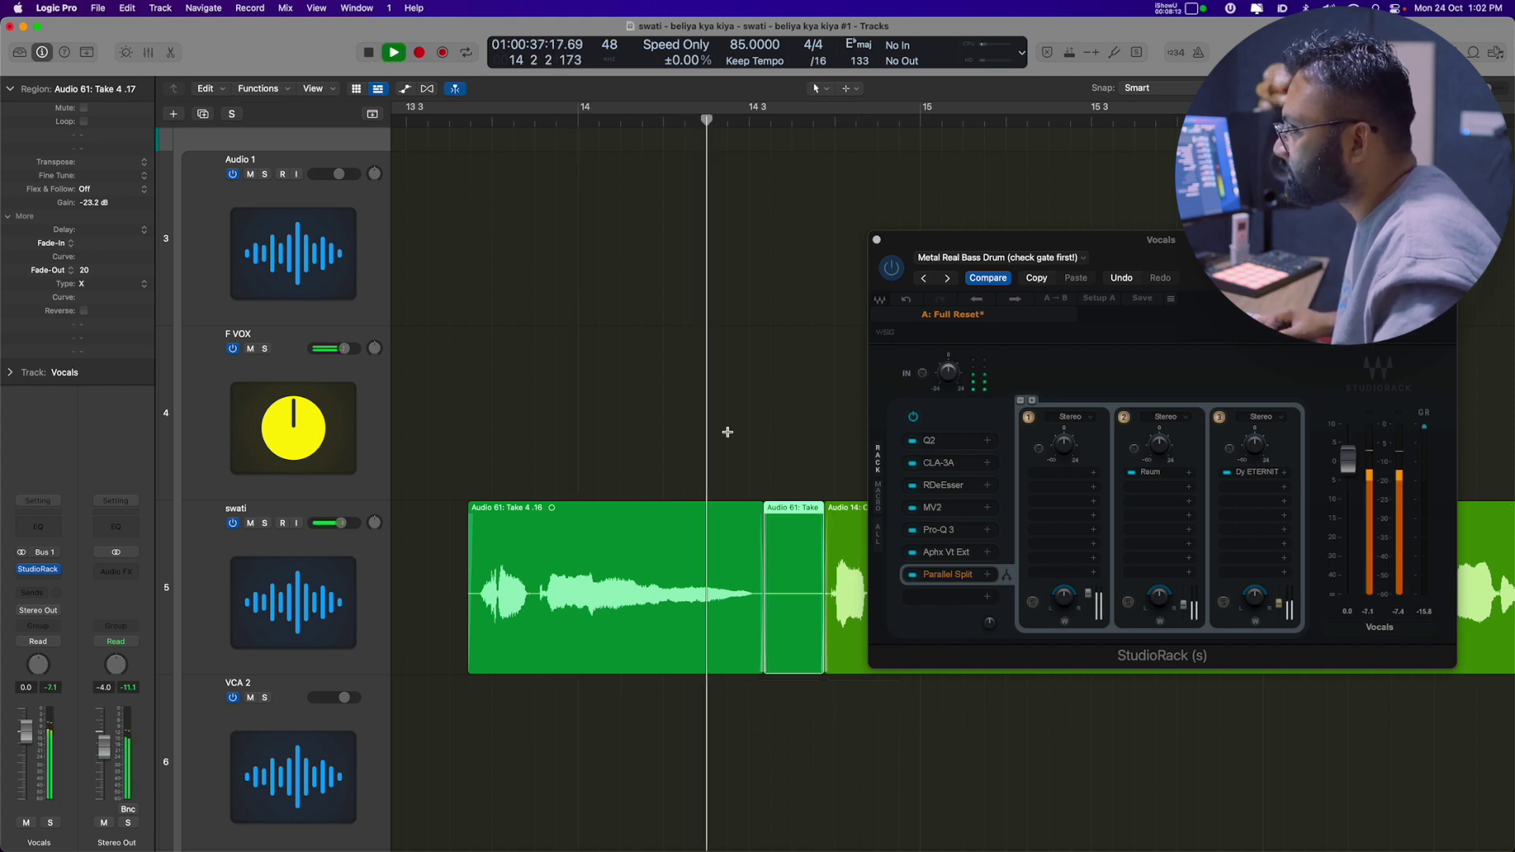
{"action": "left_click_drag", "start_coordinate": [767, 668], "coordinate": [749, 669]}
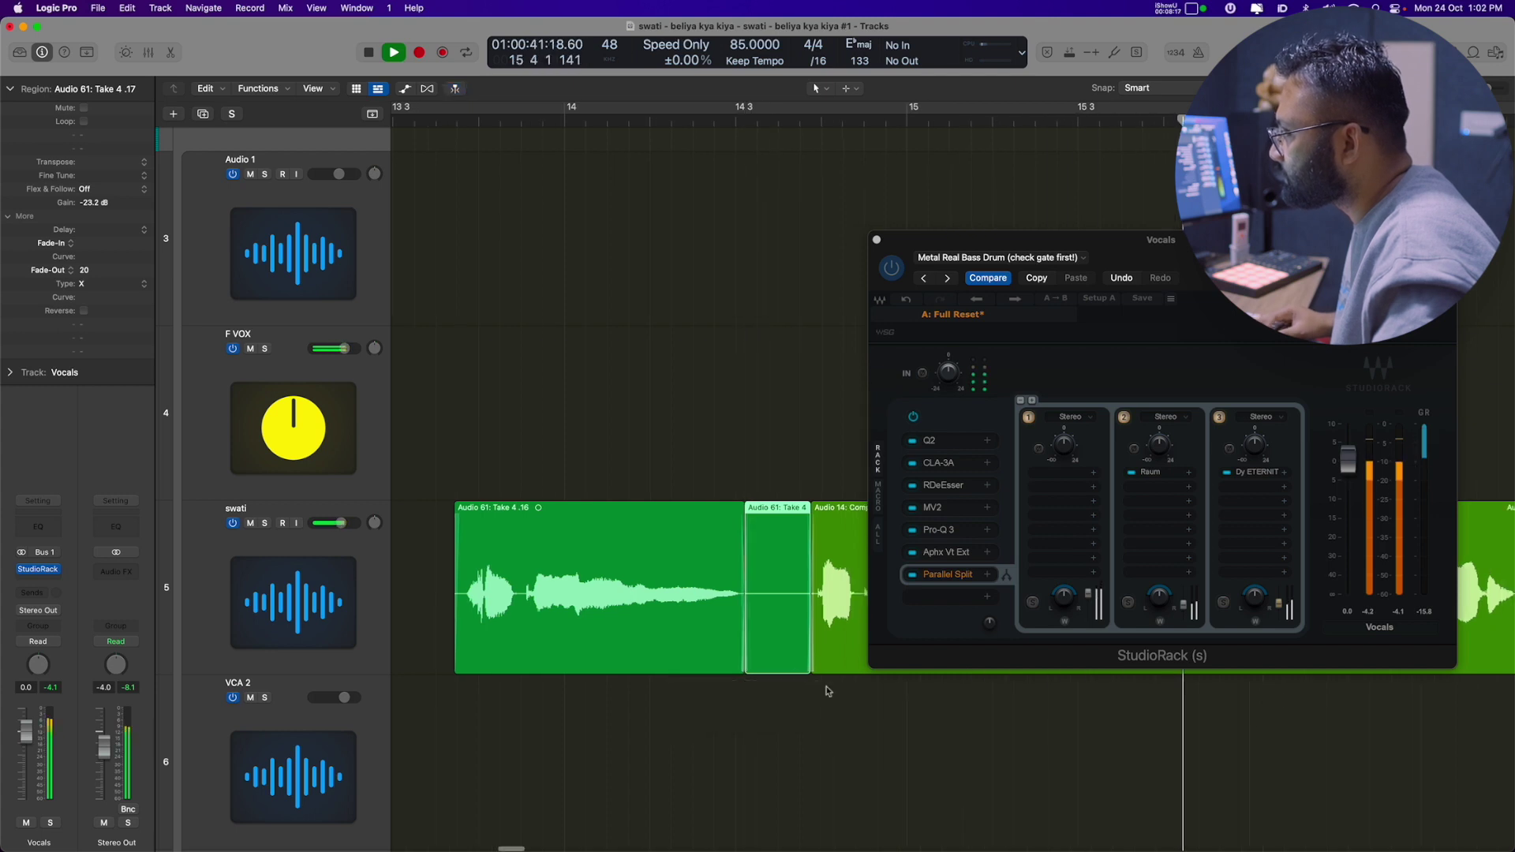
{"action": "key", "text": "space"}
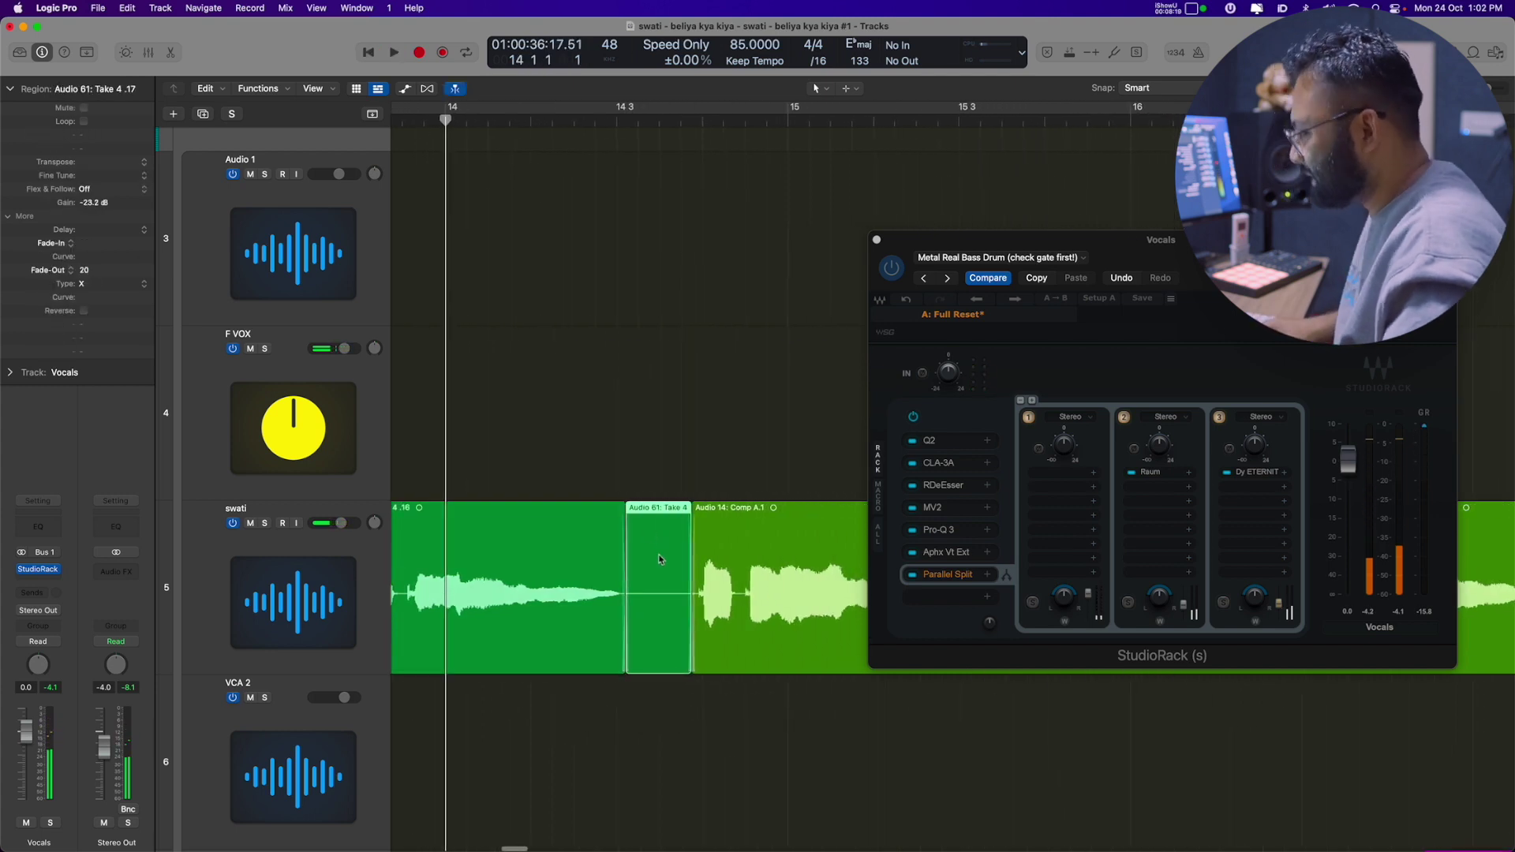
Step: Delete the short region between the vocal phrases, and set an 89 fade-out and a 44 fade-in on the regions beside the gap
{"action": "key", "text": "Delete"}
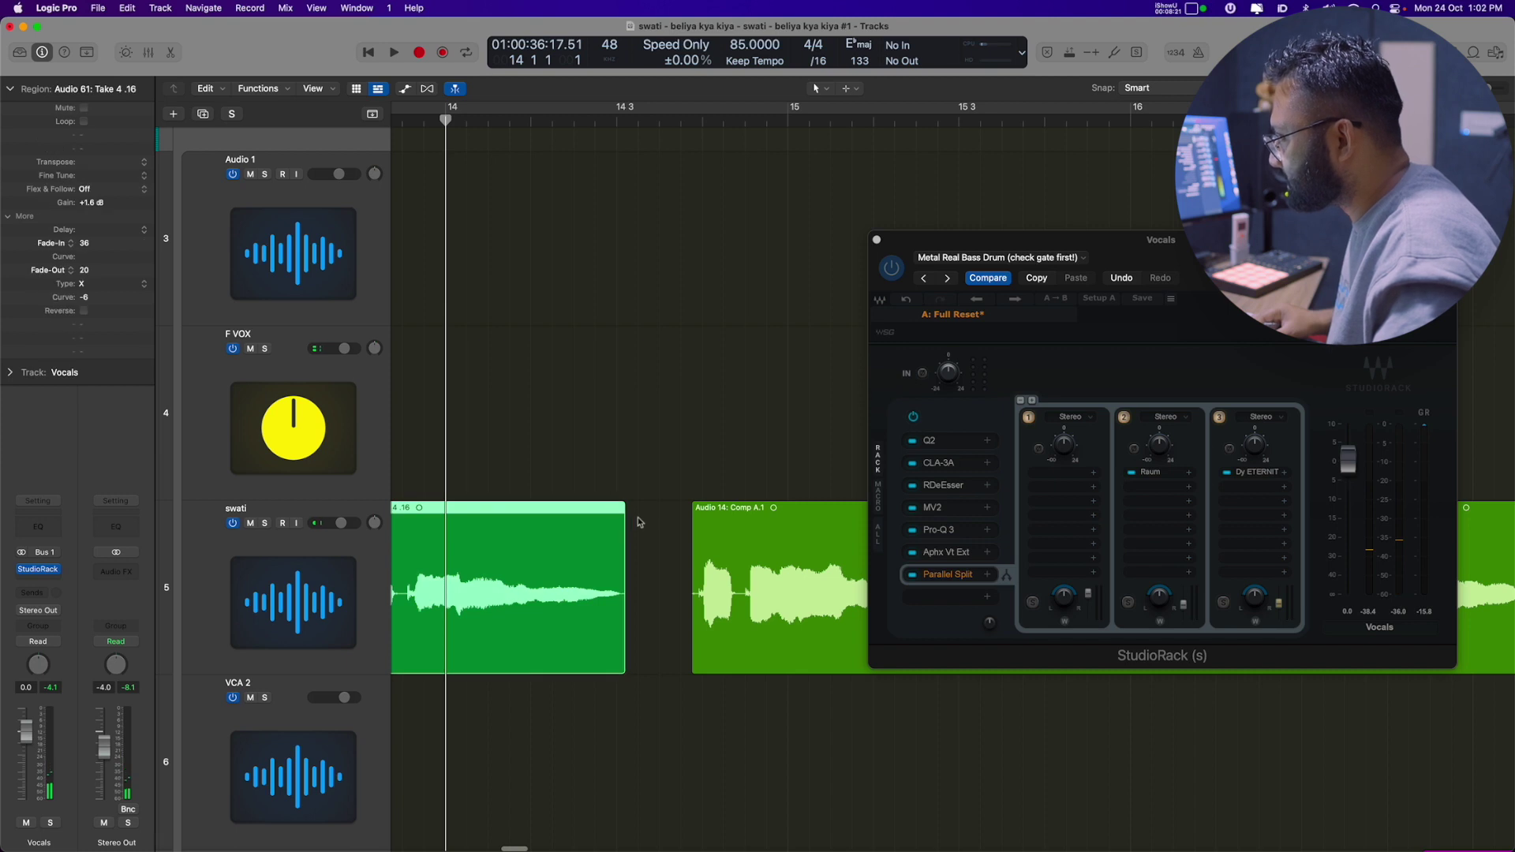
{"action": "left_click", "coordinate": [622, 507]}
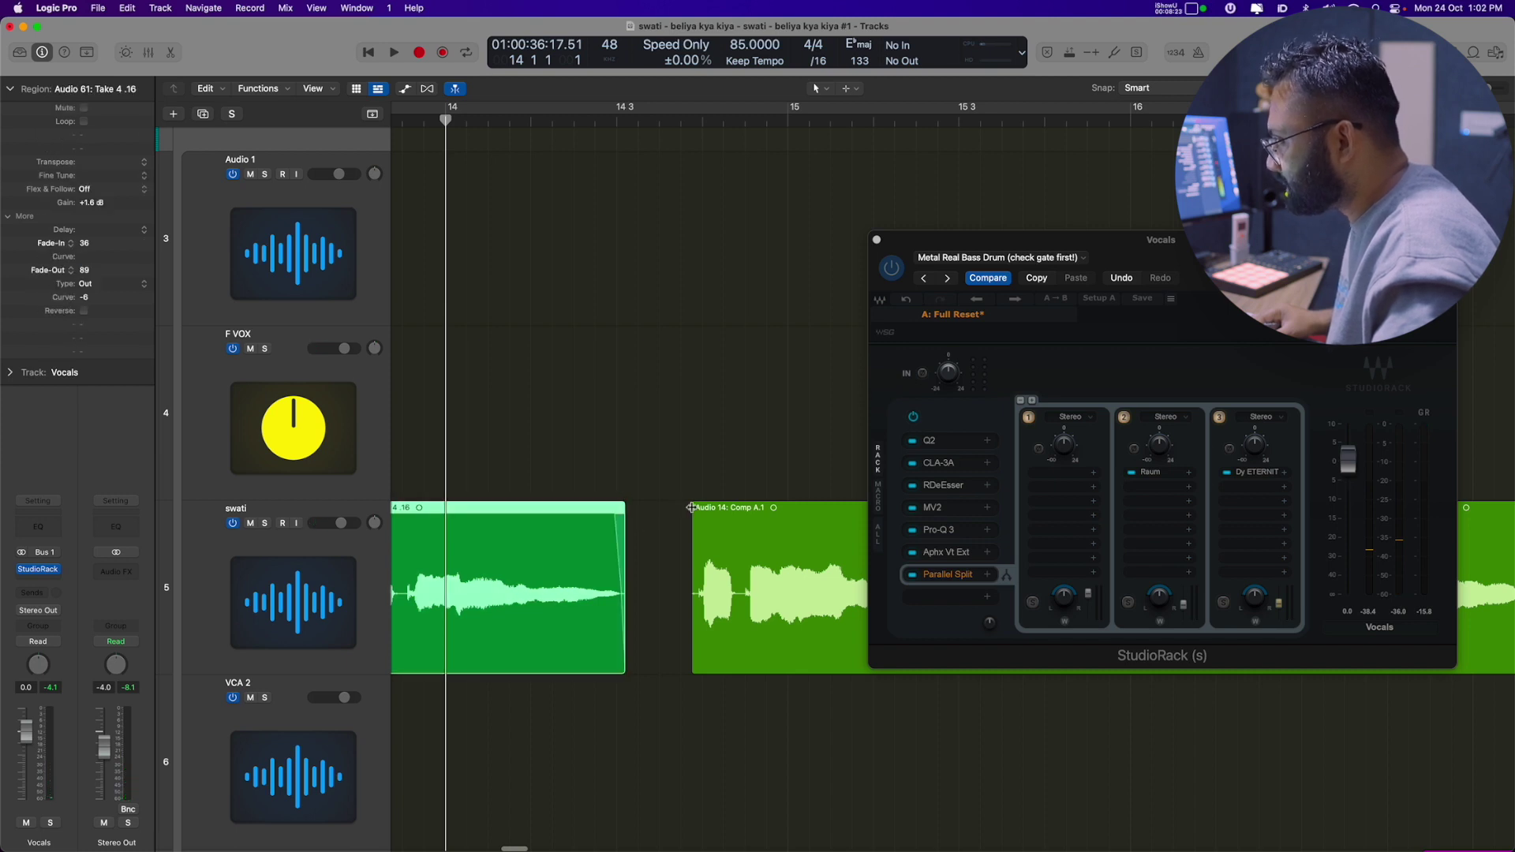
{"action": "left_click", "coordinate": [691, 507]}
{"action": "left_click_drag", "start_coordinate": [1026, 239], "coordinate": [664, 268]}
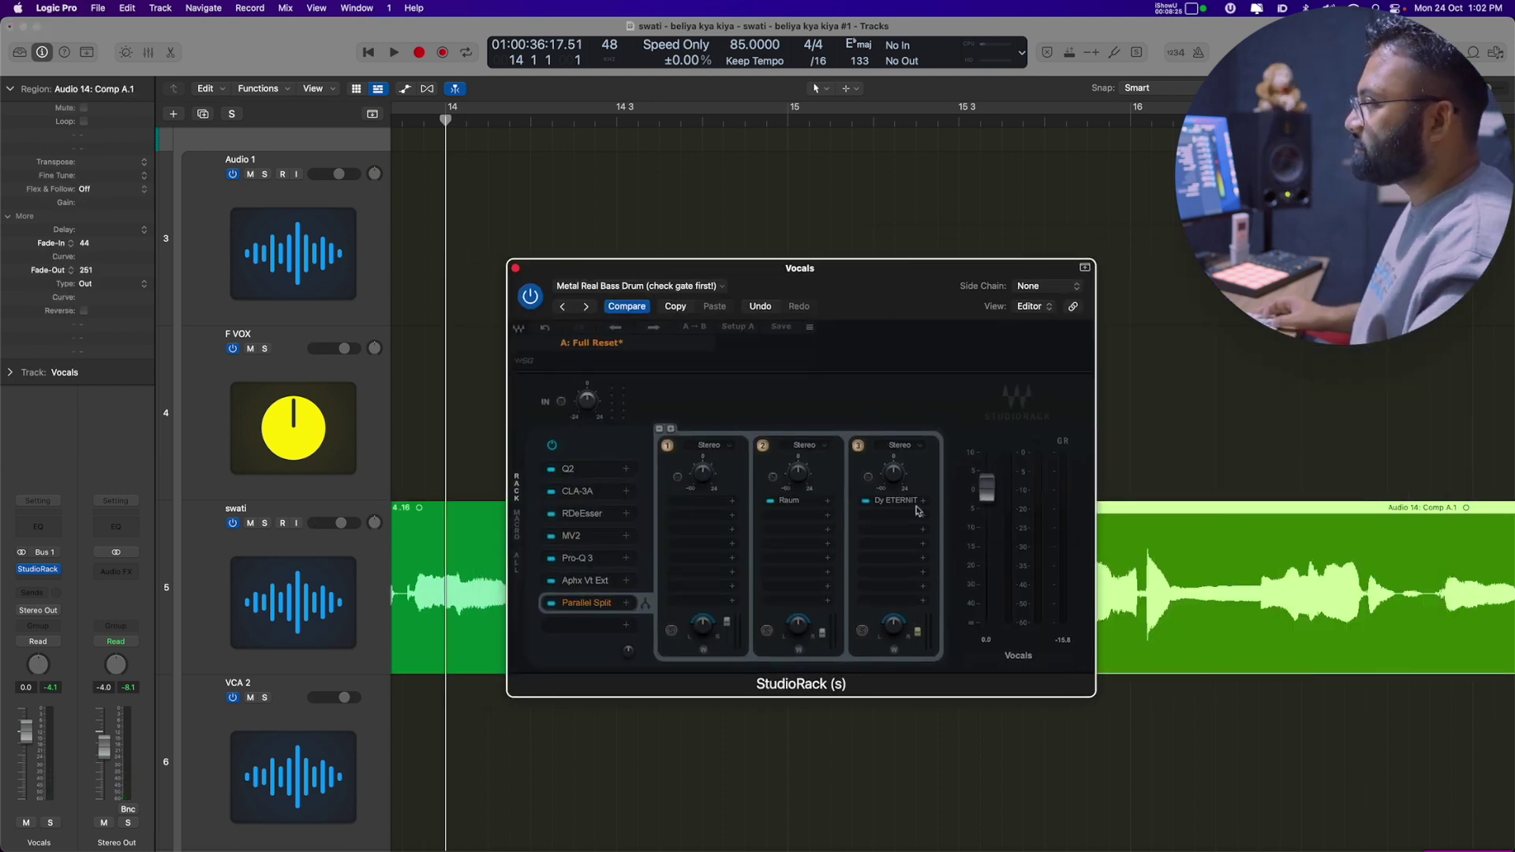
{"action": "scroll", "coordinate": [1210, 409], "scroll_direction": "down", "scroll_amount": 5}
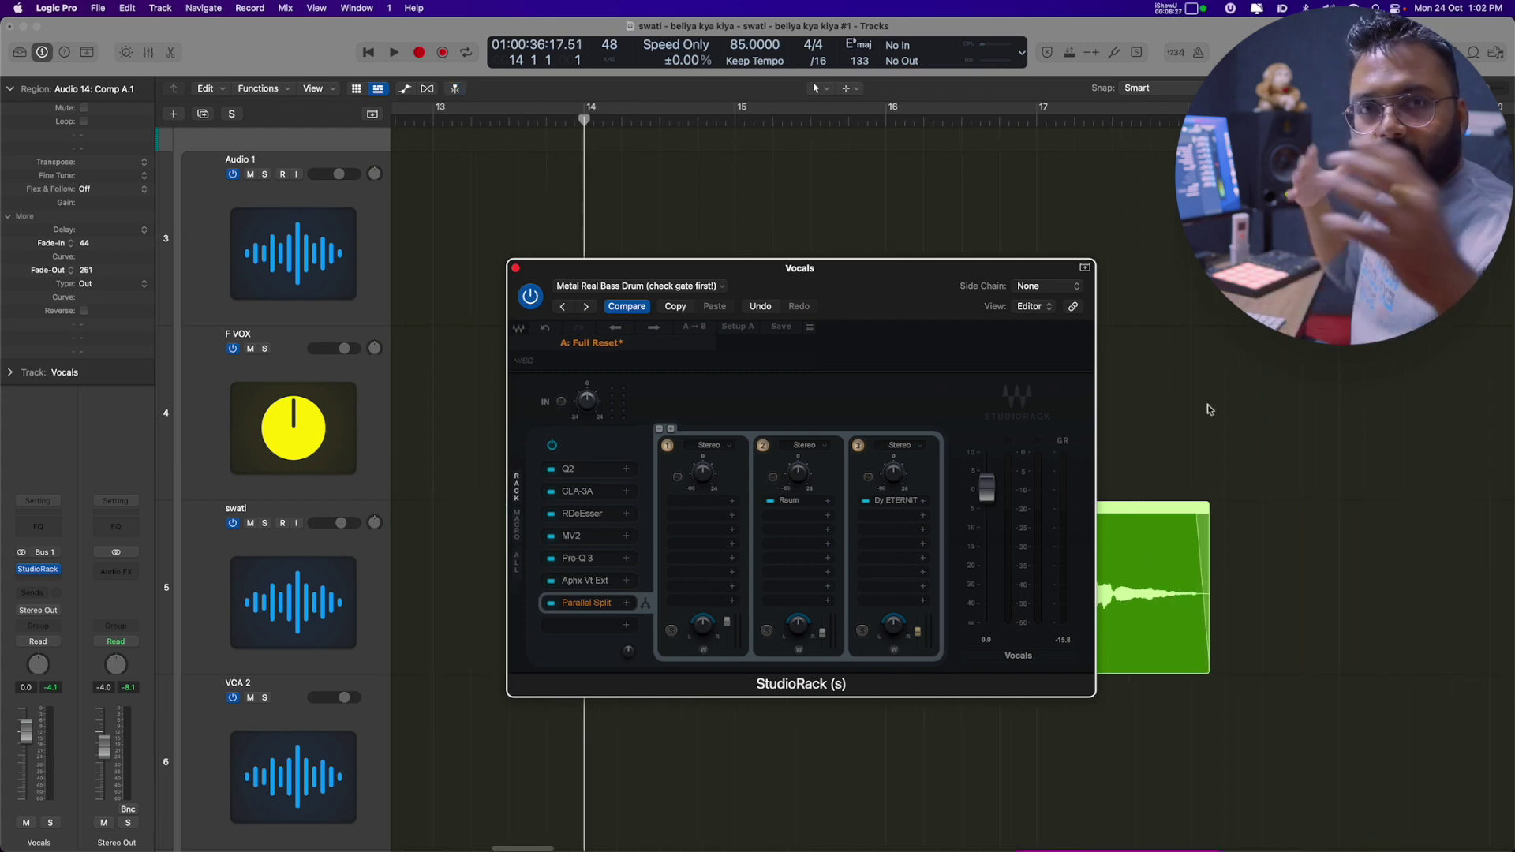